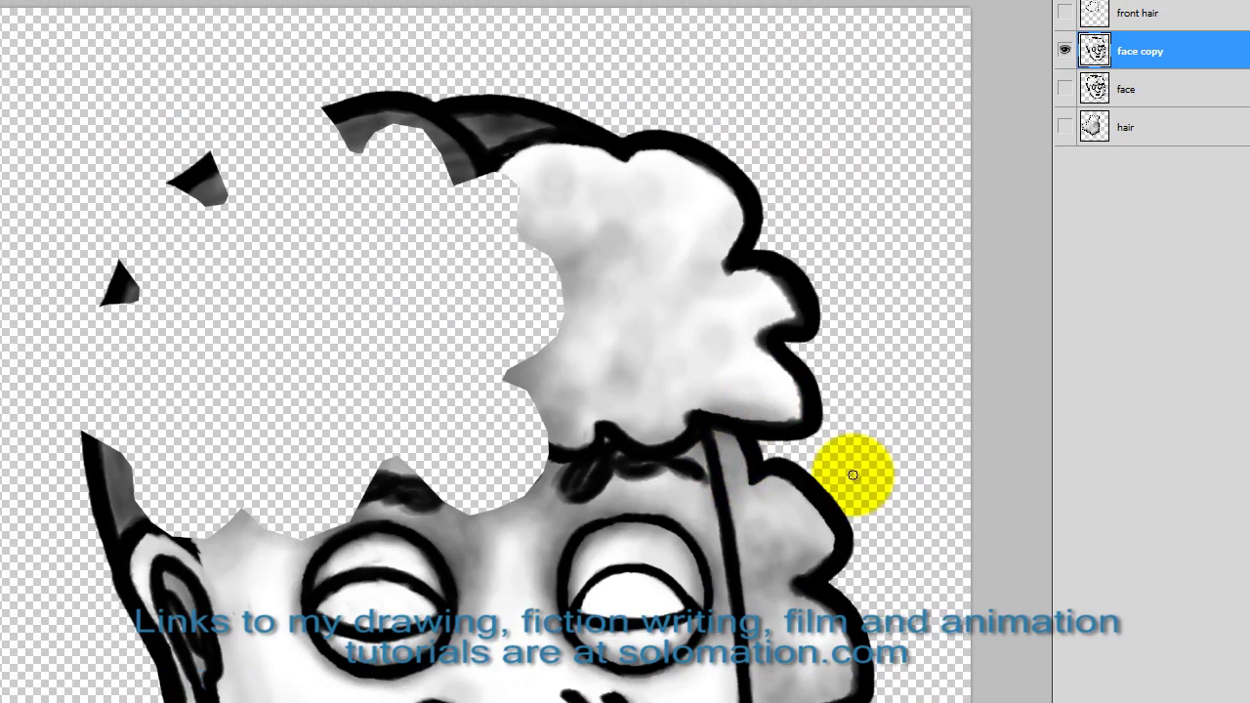
# Isolate the viewer's-right front hair on its own layer, front hair 2, and complete its missing black outline and light grey fill
pyautogui.moveTo(853, 476); pyautogui.dragTo(600, 433)
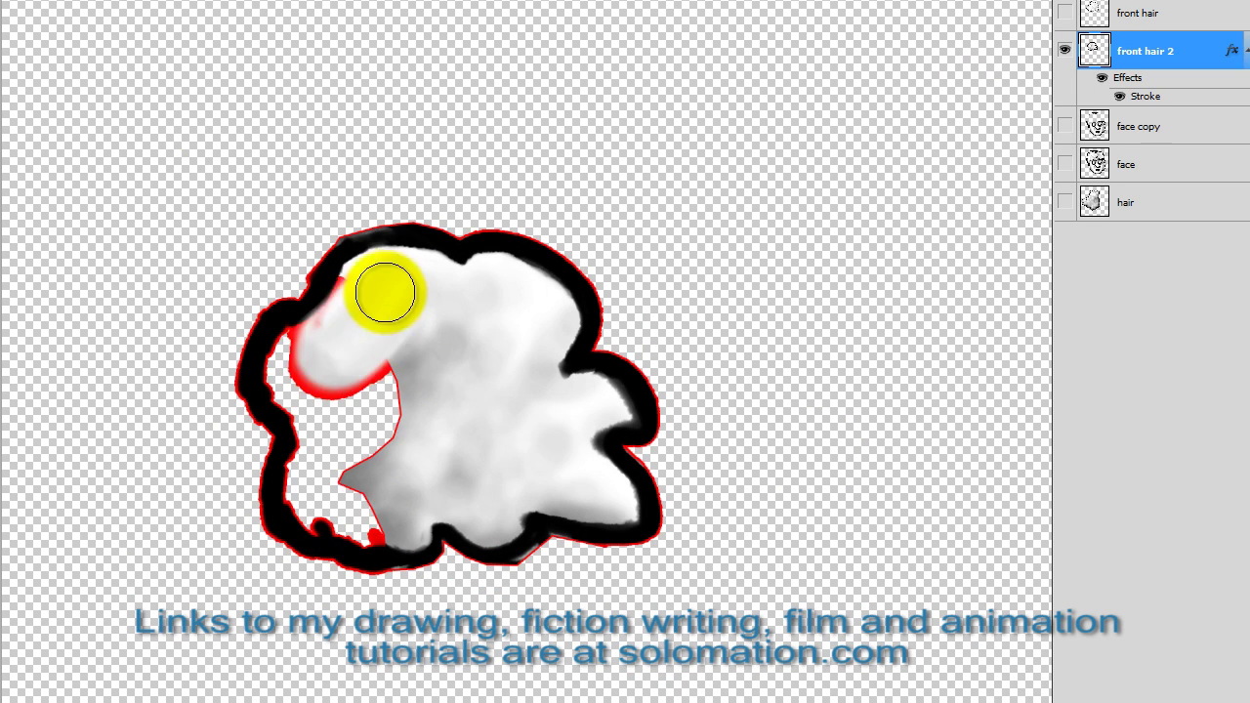
pyautogui.moveTo(385, 287)
pyautogui.mouseDown()
pyautogui.moveTo(302, 371)
pyautogui.moveTo(245, 391)
pyautogui.mouseUp()
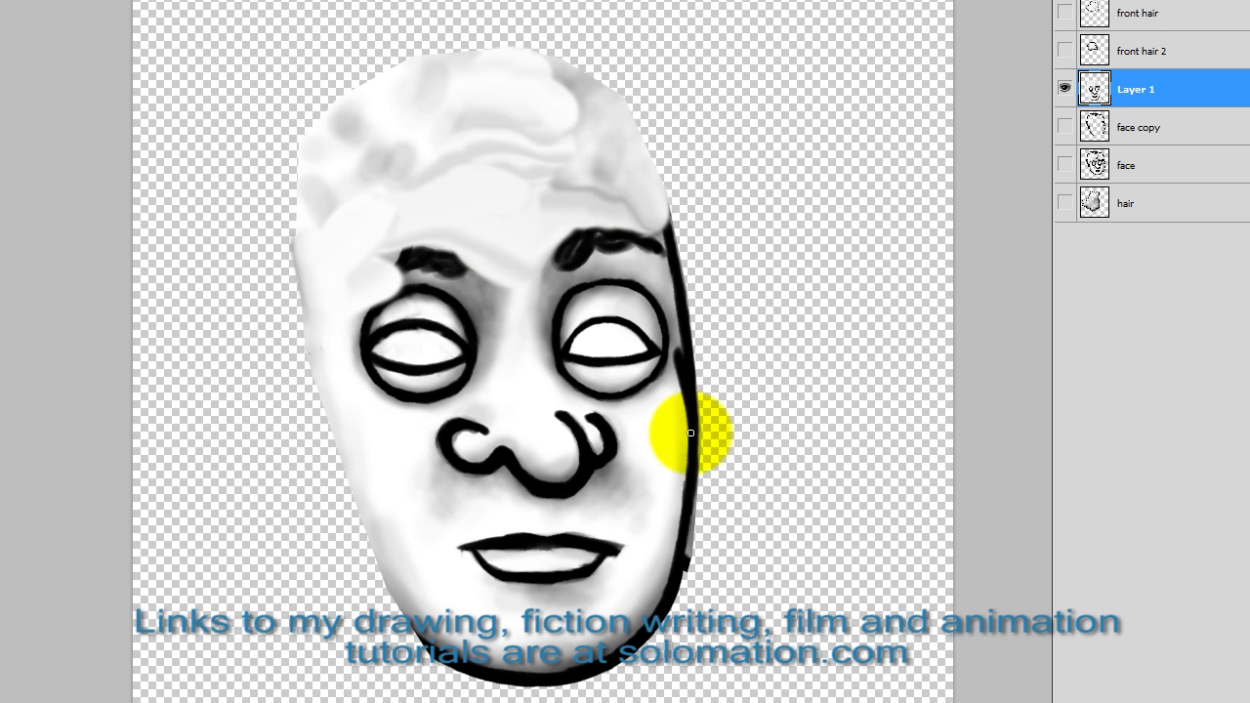
# Complete the missing jaw outline and brow on Layer 1 and erase the stray areas outside the face's edges
pyautogui.moveTo(351, 371)
pyautogui.mouseDown()
pyautogui.moveTo(349, 460)
pyautogui.moveTo(434, 637)
pyautogui.moveTo(349, 336)
pyautogui.moveTo(357, 279)
pyautogui.moveTo(321, 145)
pyautogui.mouseUp()
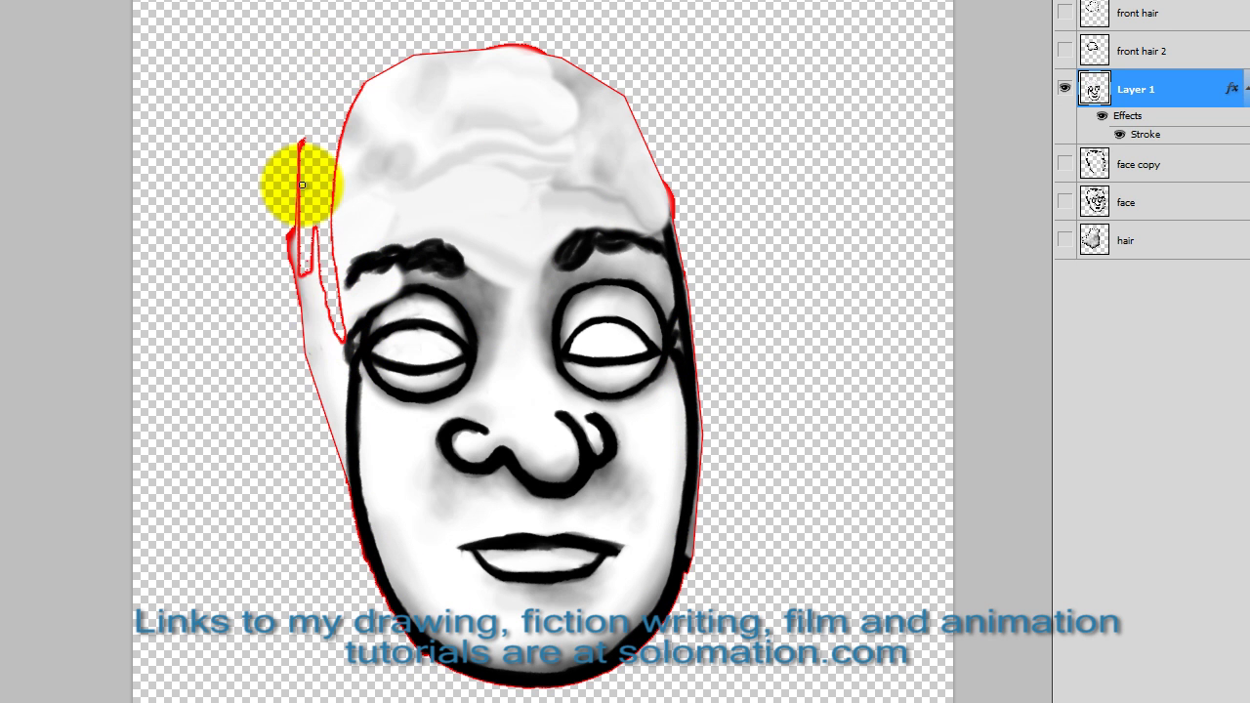
pyautogui.moveTo(301, 185); pyautogui.dragTo(348, 524)
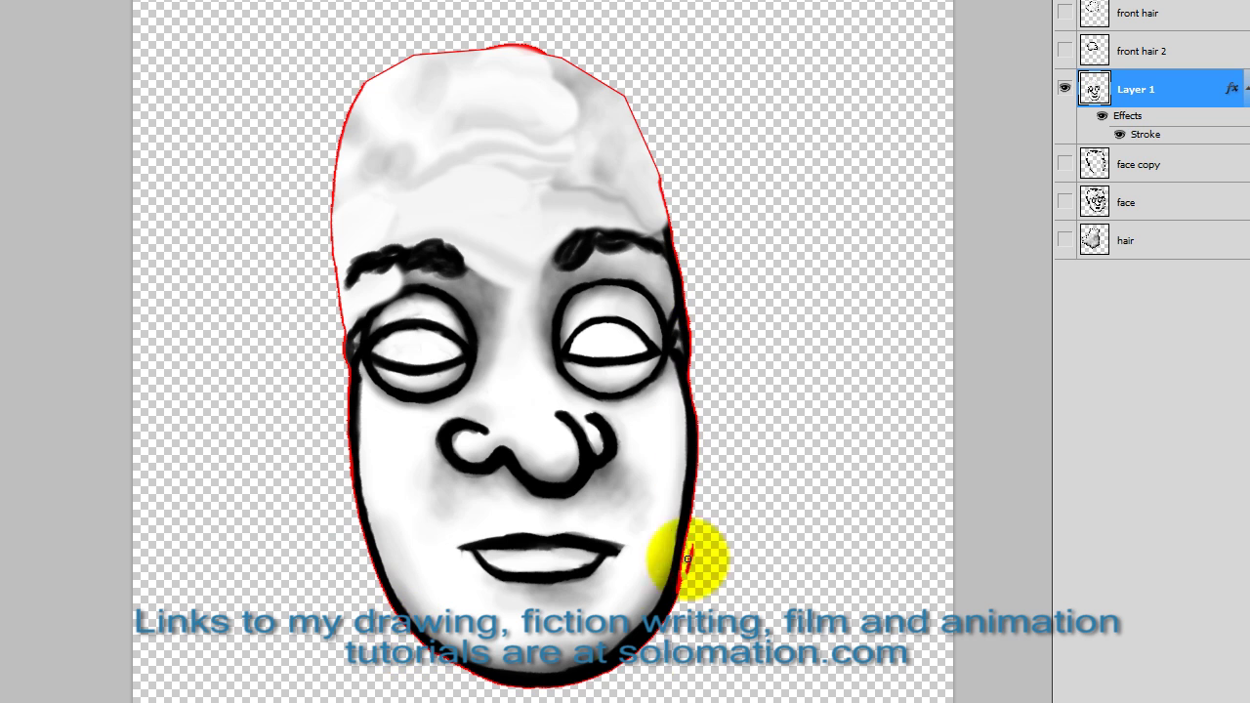
pyautogui.moveTo(330, 227)
pyautogui.mouseDown()
pyautogui.moveTo(375, 93)
pyautogui.moveTo(634, 102)
pyautogui.mouseUp()
pyautogui.moveTo(346, 345)
pyautogui.mouseDown()
pyautogui.moveTo(489, 236)
pyautogui.moveTo(510, 256)
pyautogui.moveTo(399, 213)
pyautogui.moveTo(583, 176)
pyautogui.moveTo(531, 109)
pyautogui.moveTo(622, 169)
pyautogui.moveTo(521, 254)
pyautogui.moveTo(356, 331)
pyautogui.moveTo(513, 214)
pyautogui.moveTo(448, 239)
pyautogui.moveTo(329, 251)
pyautogui.mouseUp()
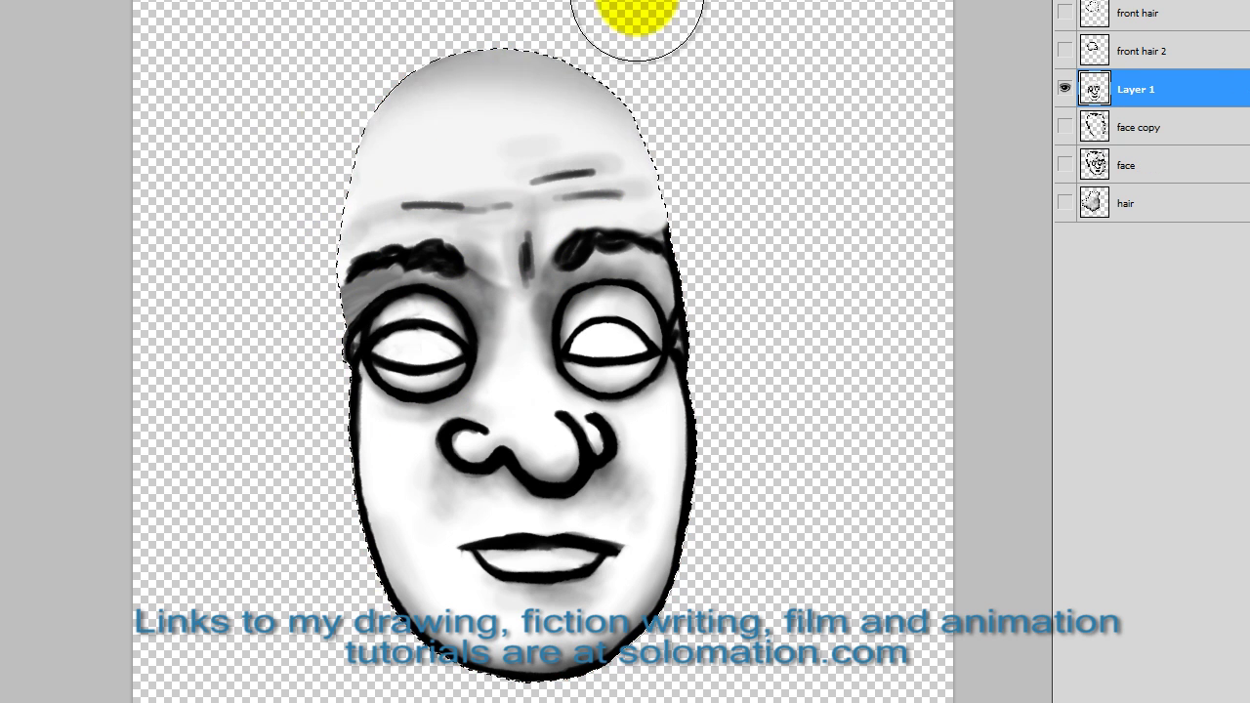
# Repaint the nose on the face layer as one simplified black outline with a white interior and finish the forehead shading
pyautogui.click(285, 476)
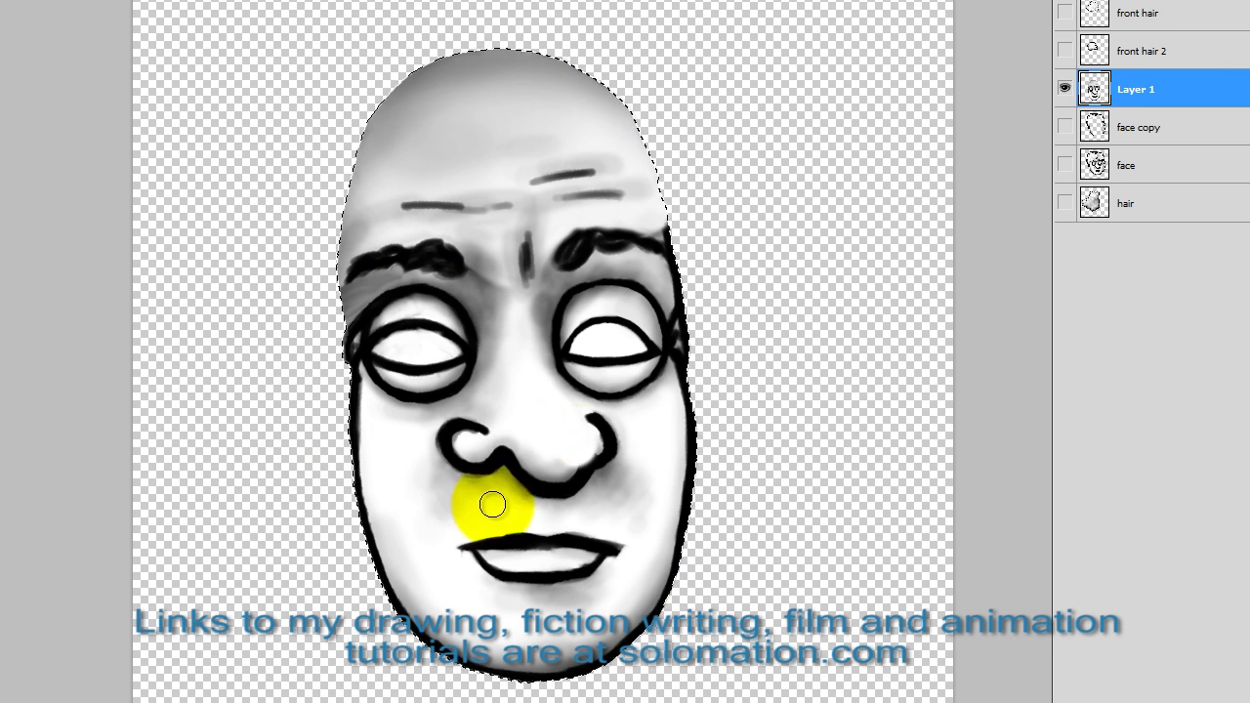
pyautogui.moveTo(530, 435); pyautogui.dragTo(570, 475)
pyautogui.hotkey('ctrl', '+')
pyautogui.press('[')
pyautogui.press('[')
pyautogui.press('[')
pyautogui.moveTo(724, 378)
pyautogui.mouseDown()
pyautogui.moveTo(641, 336)
pyautogui.moveTo(801, 340)
pyautogui.mouseUp()
pyautogui.press('x')
pyautogui.press(']')
pyautogui.press(']')
pyautogui.moveTo(665, 381); pyautogui.dragTo(686, 397)
pyautogui.hotkey('ctrl', '-')
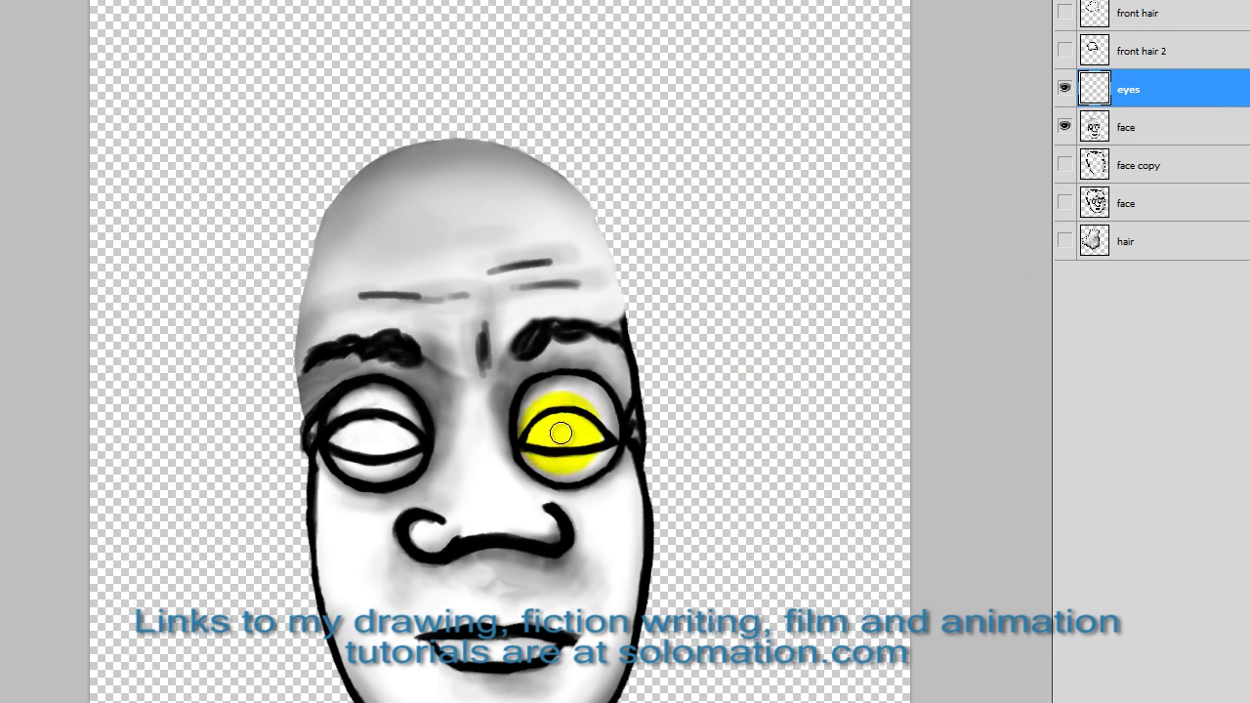
# Erase the whites of both eyes on the face layer to leave openings inside the eyelid outlines
pyautogui.click(363, 279)
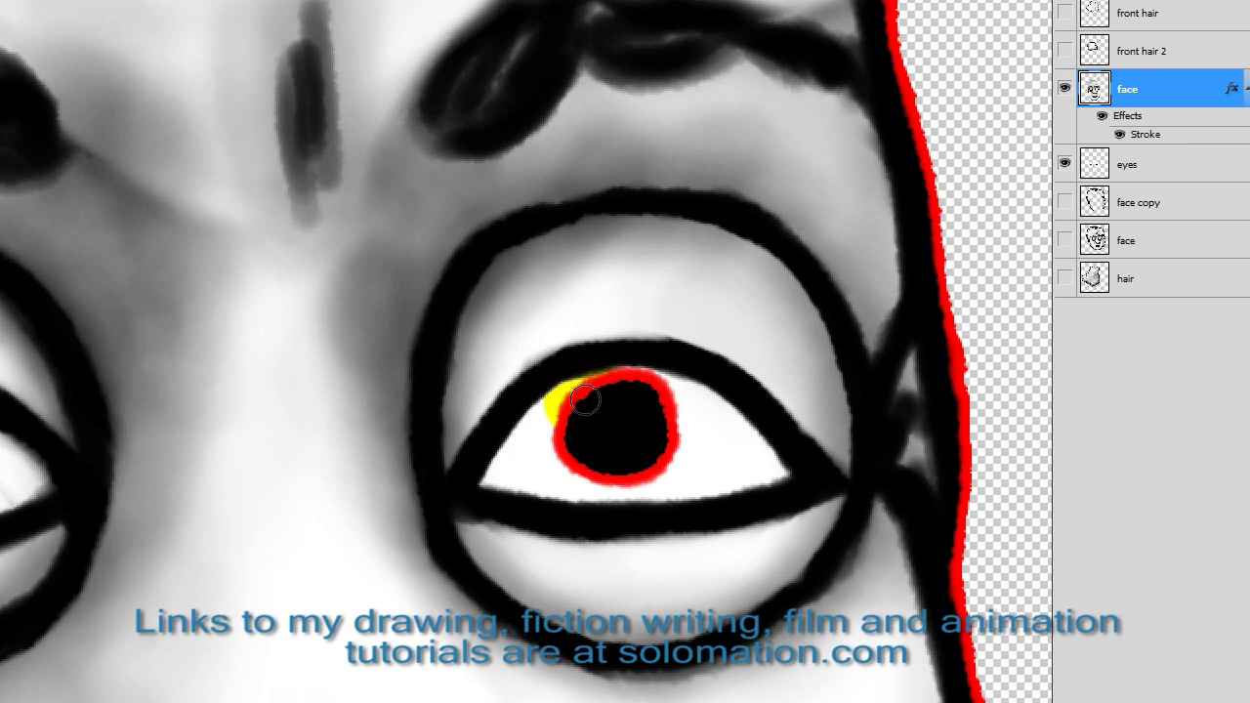
pyautogui.moveTo(573, 404)
pyautogui.mouseDown()
pyautogui.moveTo(588, 375)
pyautogui.moveTo(550, 495)
pyautogui.moveTo(727, 403)
pyautogui.moveTo(732, 469)
pyautogui.mouseUp()
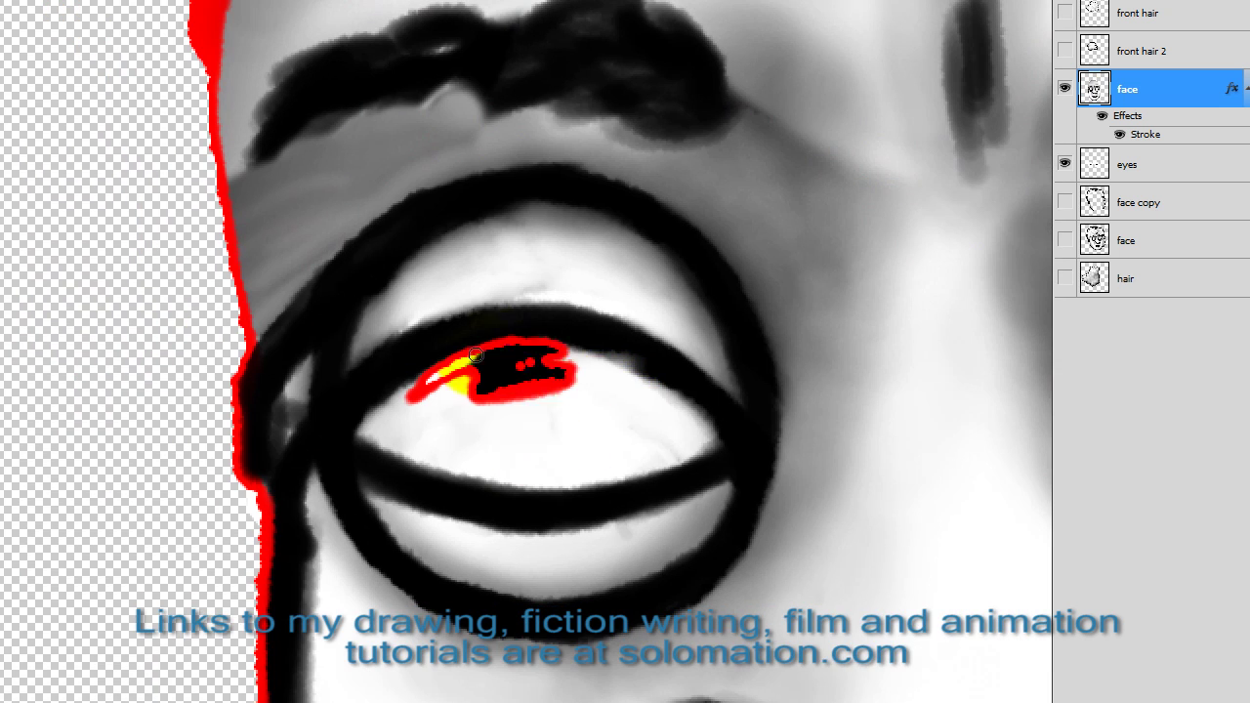
pyautogui.moveTo(474, 353)
pyautogui.mouseDown()
pyautogui.moveTo(603, 453)
pyautogui.moveTo(670, 422)
pyautogui.moveTo(519, 469)
pyautogui.mouseUp()
# Show the face copy layer and erase the leftovers around the ears and jaw to leave a clean blank head
pyautogui.click(1151, 172)
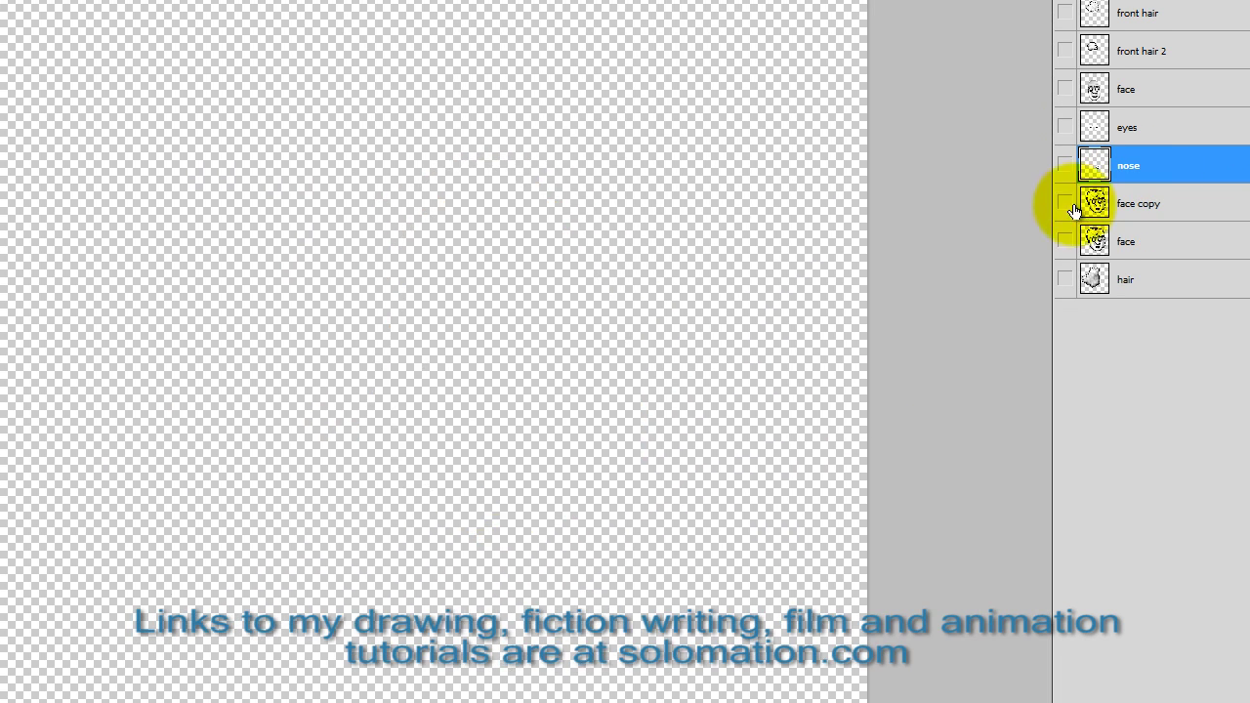
pyautogui.click(1064, 203)
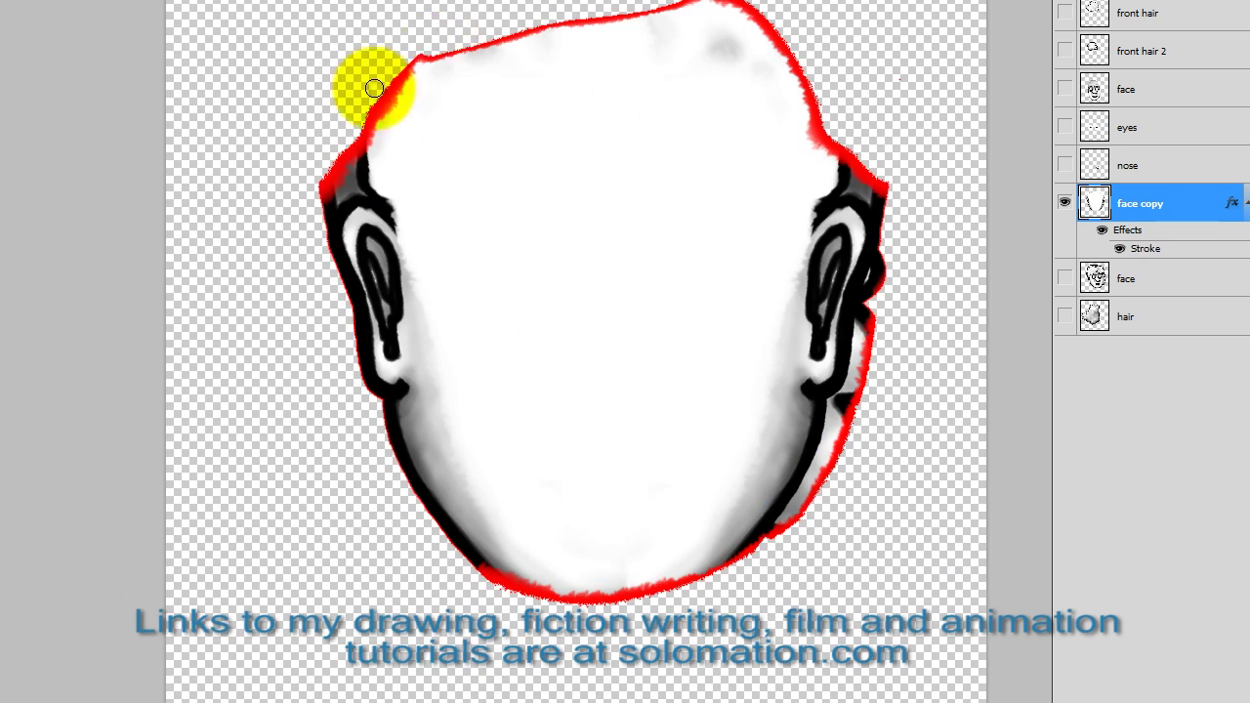
pyautogui.moveTo(374, 89)
pyautogui.mouseDown()
pyautogui.moveTo(320, 209)
pyautogui.moveTo(776, 69)
pyautogui.moveTo(888, 293)
pyautogui.moveTo(762, 545)
pyautogui.moveTo(488, 572)
pyautogui.mouseUp()
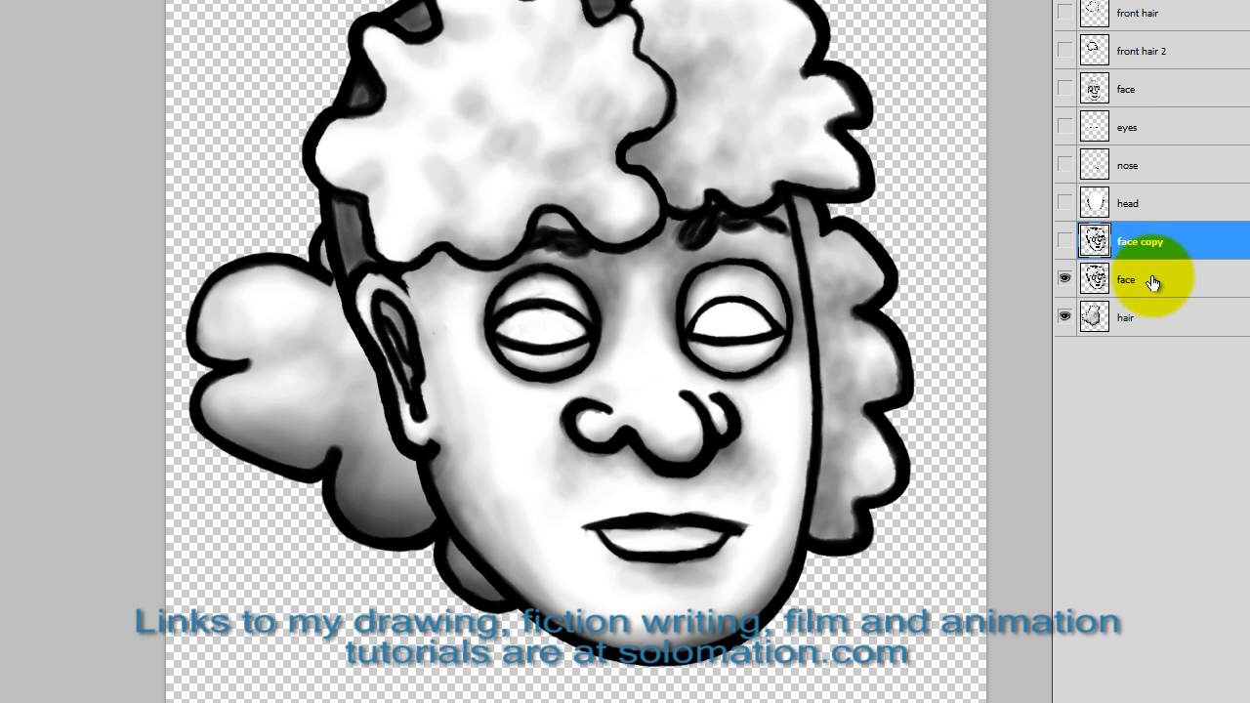
# Extend the back hair across to the separate side curls with grey fill, a continuous black outline and soft mottled shading
pyautogui.click(1096, 273)
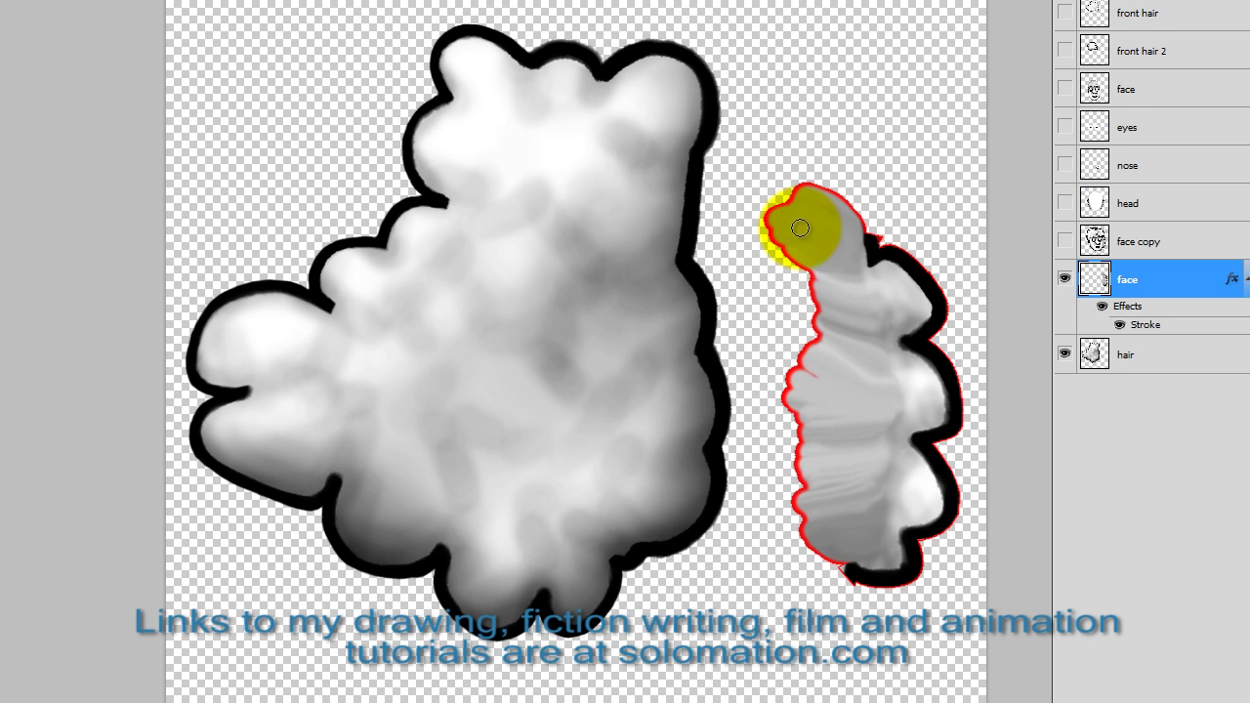
pyautogui.moveTo(801, 218)
pyautogui.mouseDown()
pyautogui.moveTo(814, 553)
pyautogui.moveTo(742, 540)
pyautogui.moveTo(731, 341)
pyautogui.mouseUp()
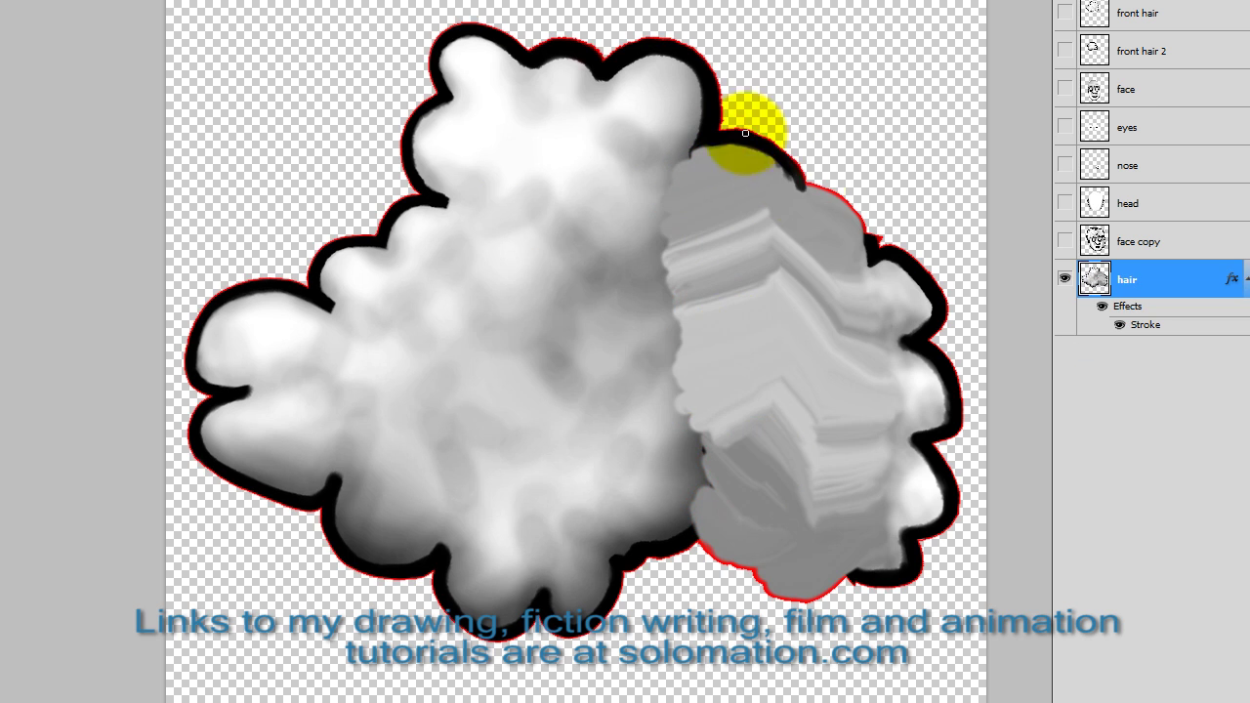
pyautogui.moveTo(745, 133); pyautogui.dragTo(874, 245)
pyautogui.moveTo(852, 581)
pyautogui.mouseDown()
pyautogui.moveTo(795, 605)
pyautogui.moveTo(699, 537)
pyautogui.mouseUp()
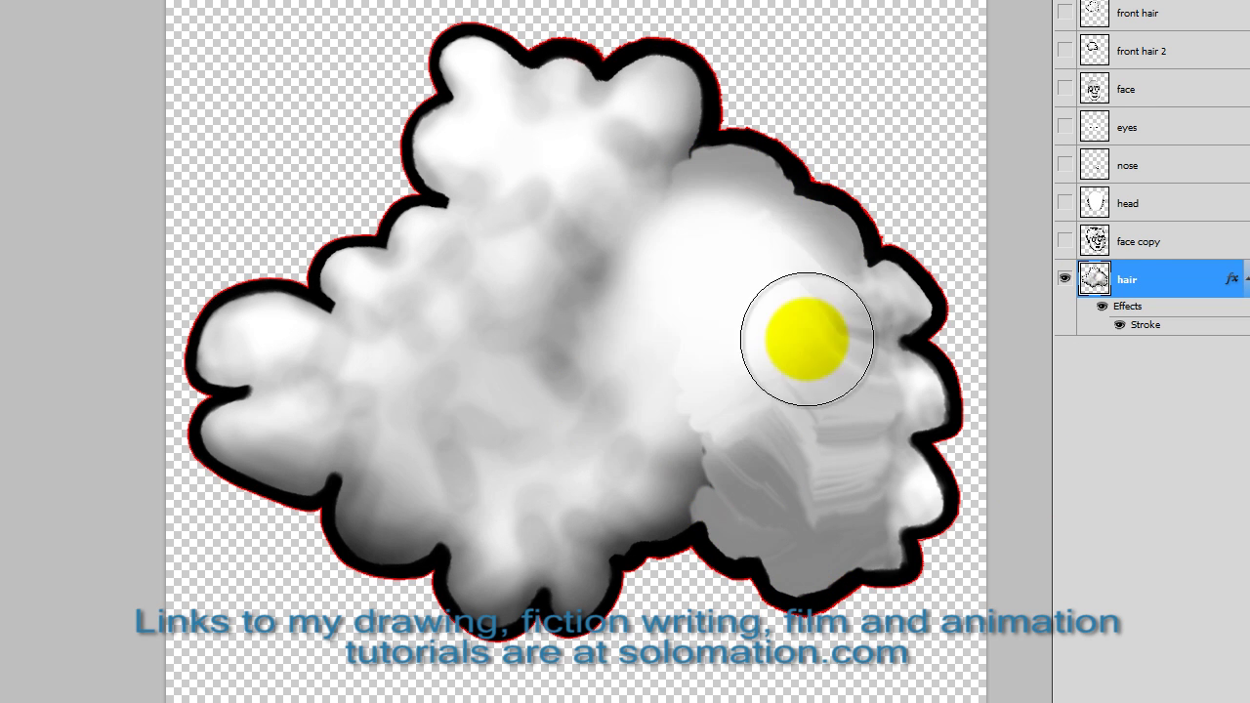
pyautogui.moveTo(807, 339); pyautogui.dragTo(789, 351)
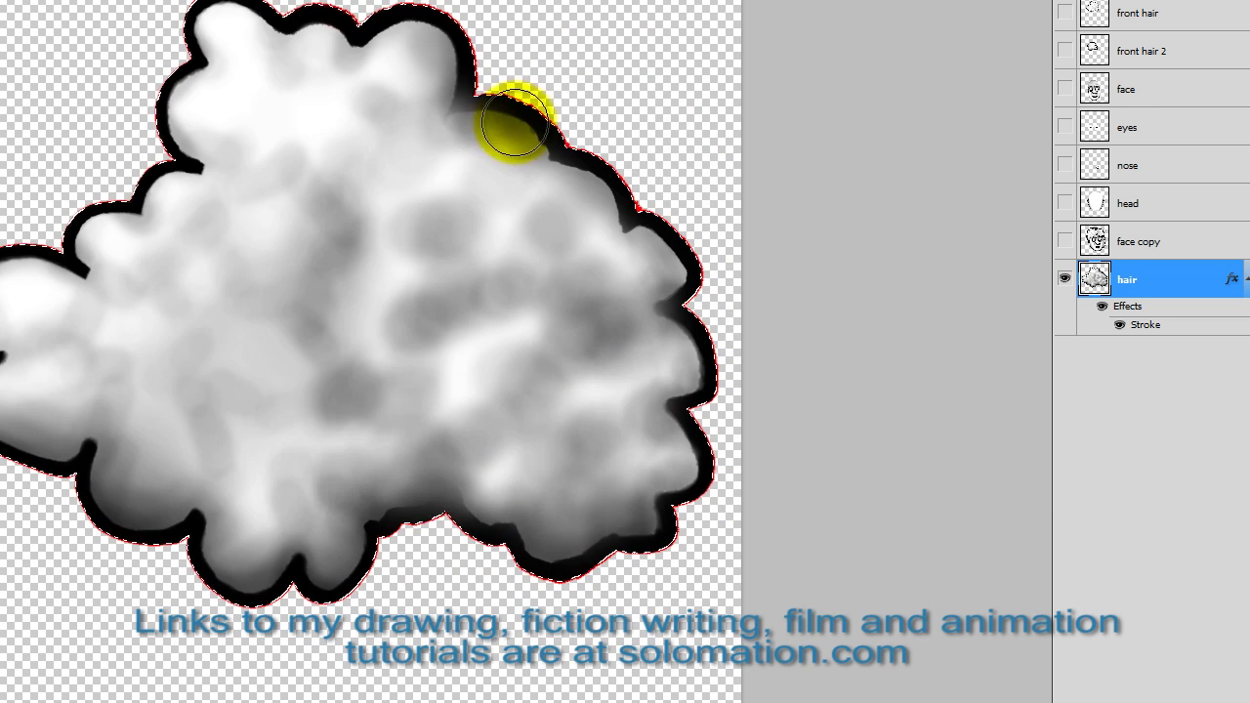
pyautogui.moveTo(502, 126)
pyautogui.mouseDown()
pyautogui.moveTo(228, 297)
pyautogui.moveTo(445, 518)
pyautogui.mouseUp()
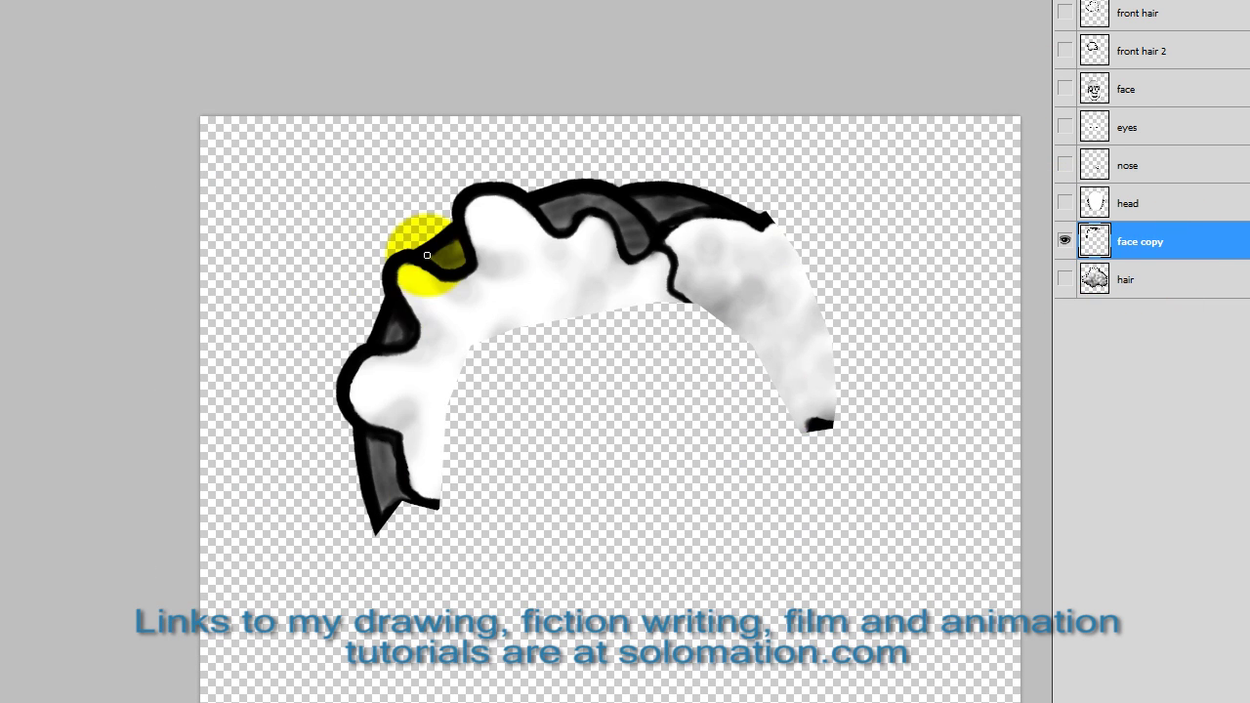
# Paint the remaining top hair on face copy as a dark grey, black-outlined band and erase the leftover edges
pyautogui.moveTo(419, 257)
pyautogui.mouseDown()
pyautogui.moveTo(759, 209)
pyautogui.moveTo(772, 457)
pyautogui.mouseUp()
pyautogui.moveTo(653, 233)
pyautogui.mouseDown()
pyautogui.moveTo(420, 482)
pyautogui.moveTo(420, 528)
pyautogui.moveTo(766, 386)
pyautogui.moveTo(423, 324)
pyautogui.moveTo(617, 227)
pyautogui.moveTo(534, 267)
pyautogui.moveTo(570, 278)
pyautogui.moveTo(463, 251)
pyautogui.moveTo(436, 269)
pyautogui.moveTo(395, 431)
pyautogui.moveTo(462, 399)
pyautogui.moveTo(675, 235)
pyautogui.moveTo(771, 284)
pyautogui.mouseUp()
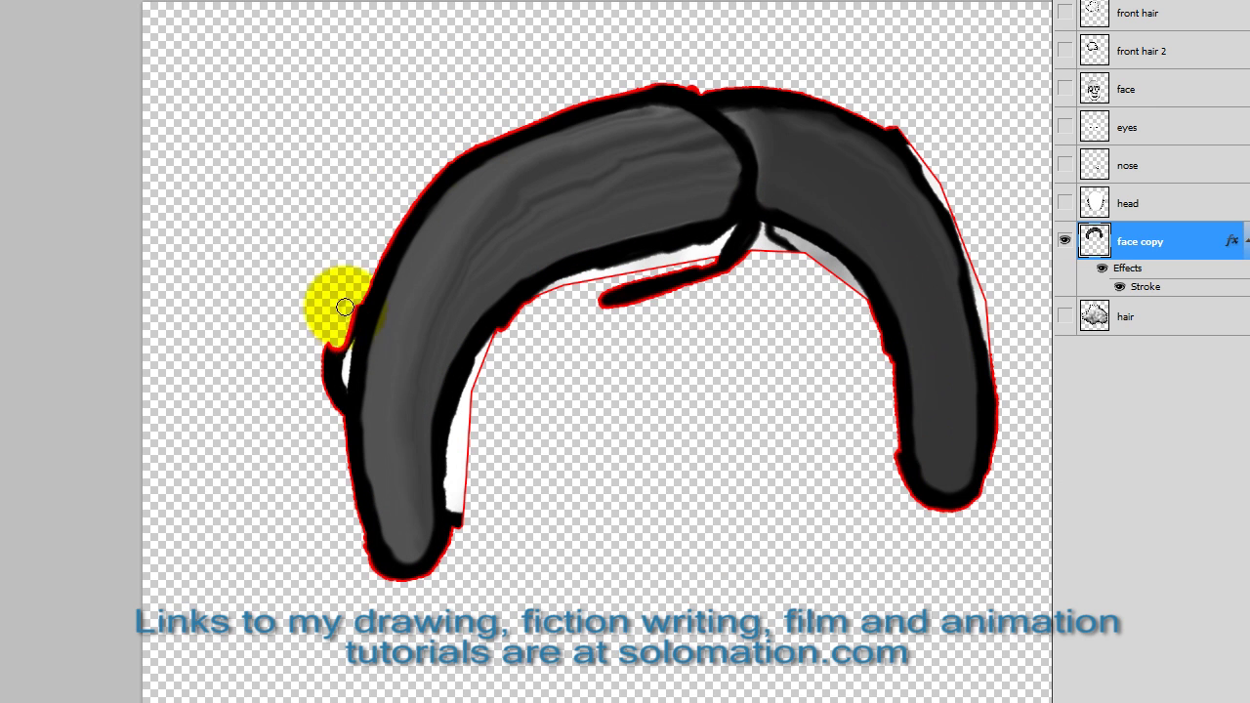
pyautogui.moveTo(704, 249); pyautogui.dragTo(469, 441)
pyautogui.moveTo(889, 443); pyautogui.dragTo(635, 482)
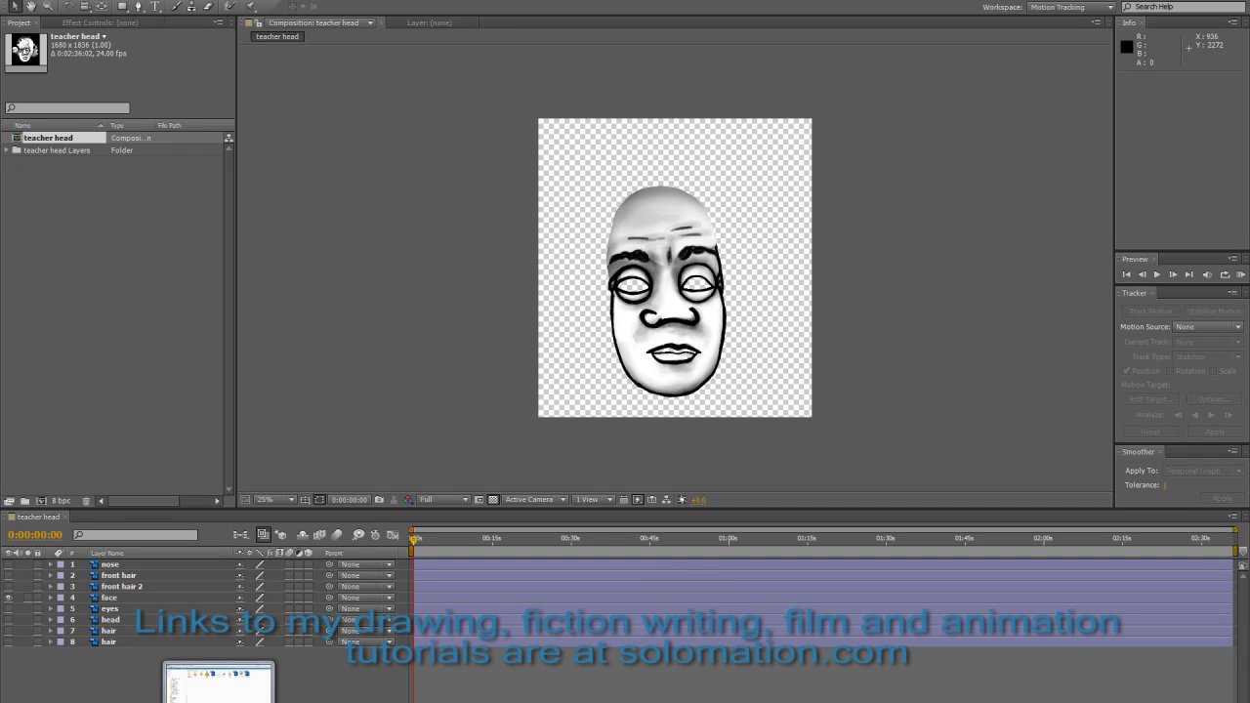
# In After Effects, import teacher.MTS and add it as the lowest layer of the teacher head composition
pyautogui.click(212, 700)
pyautogui.moveTo(763, 110); pyautogui.dragTo(131, 332)
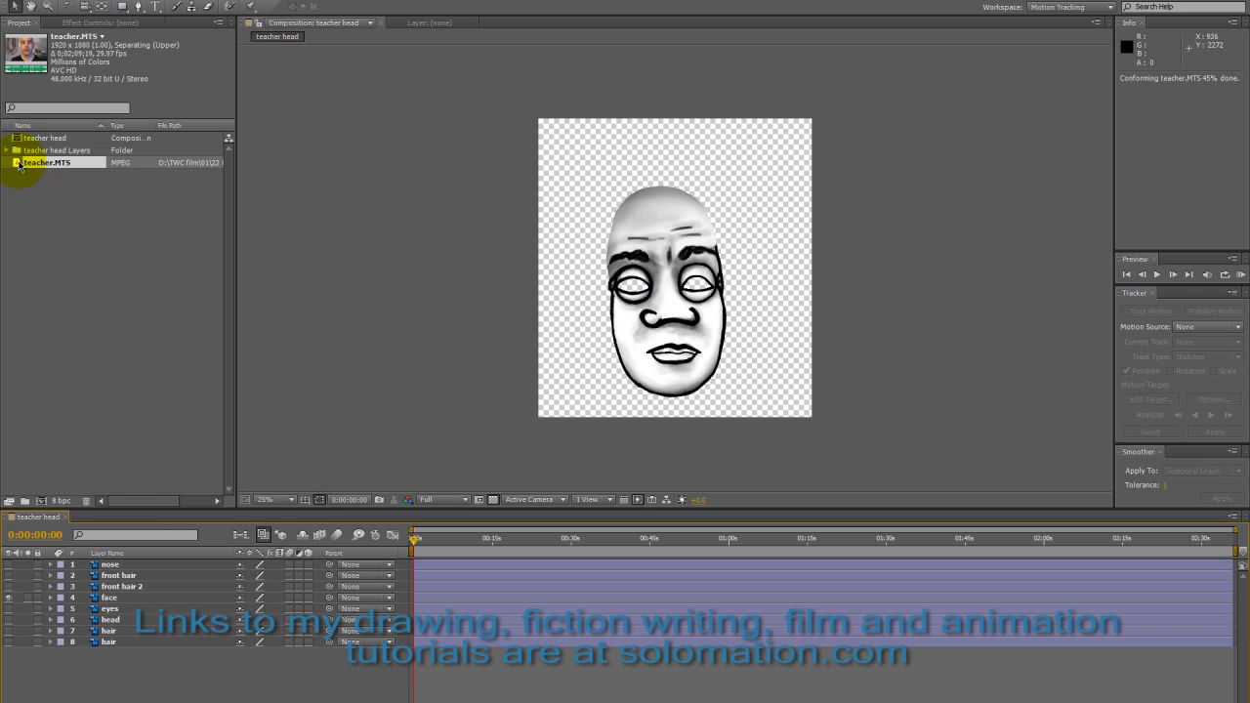
pyautogui.moveTo(20, 164); pyautogui.dragTo(176, 636)
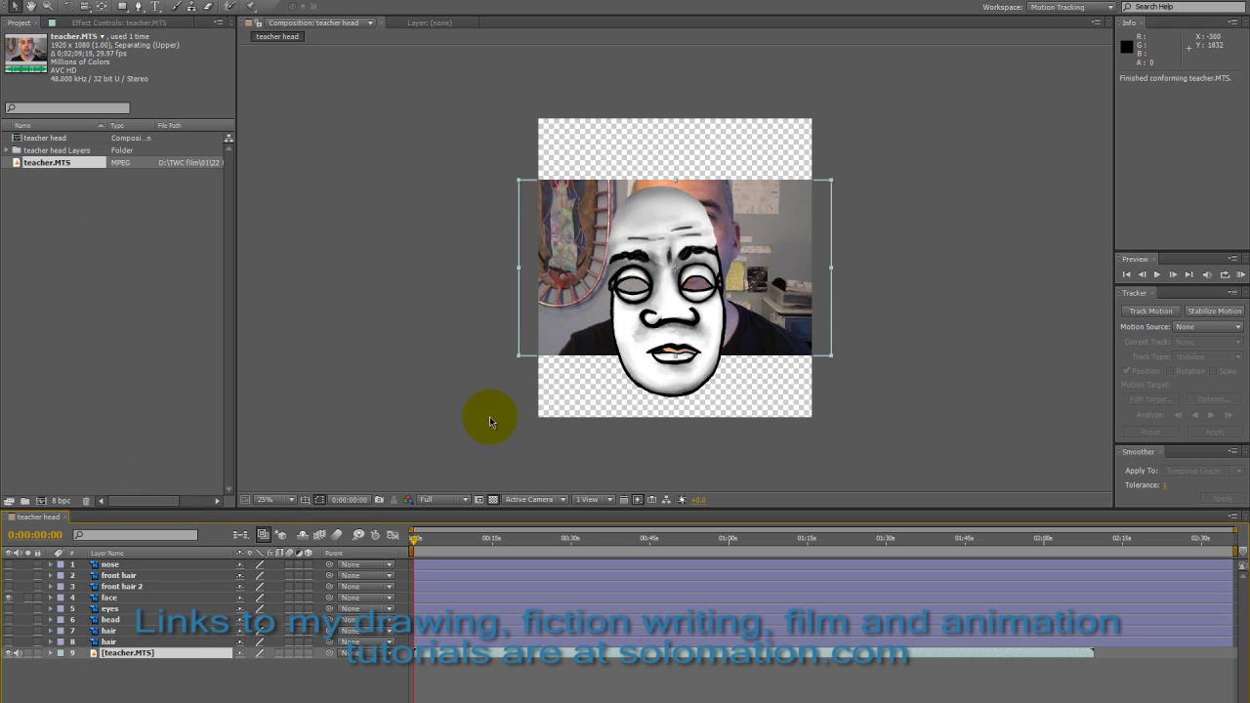
# Set the face layer's blending mode to Screen
pyautogui.click(128, 598)
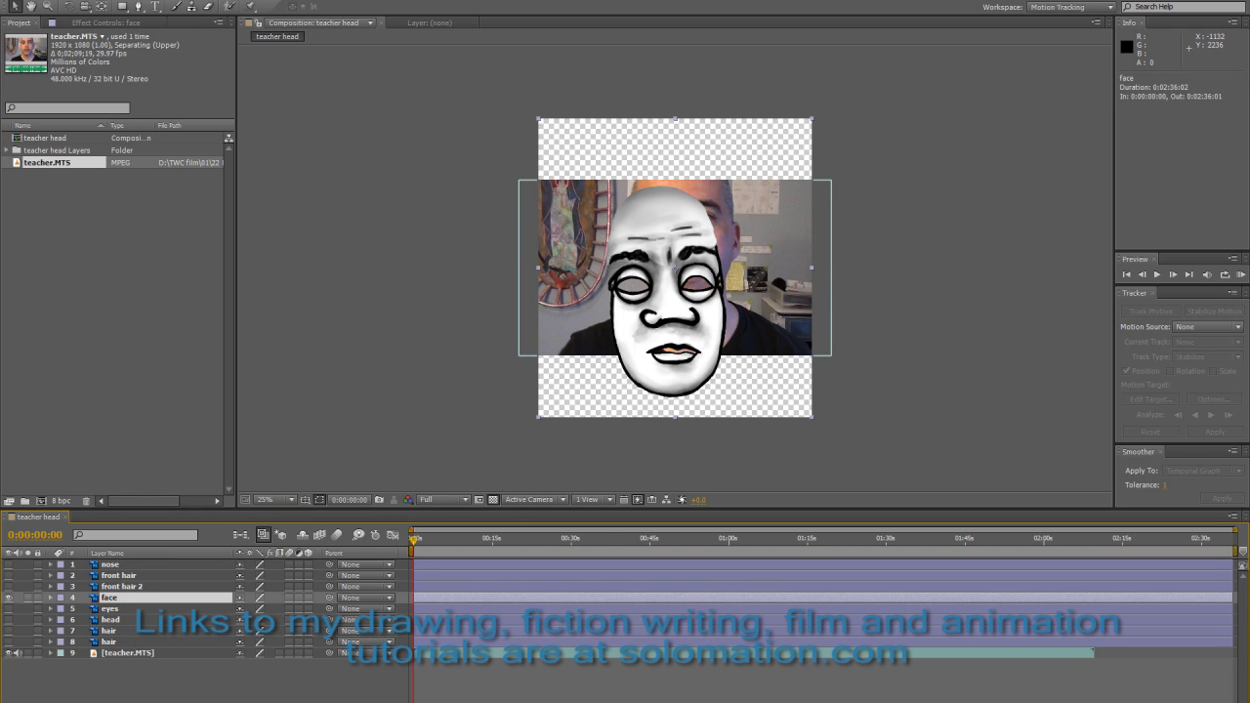
pyautogui.press('F4')
pyautogui.click(363, 598)
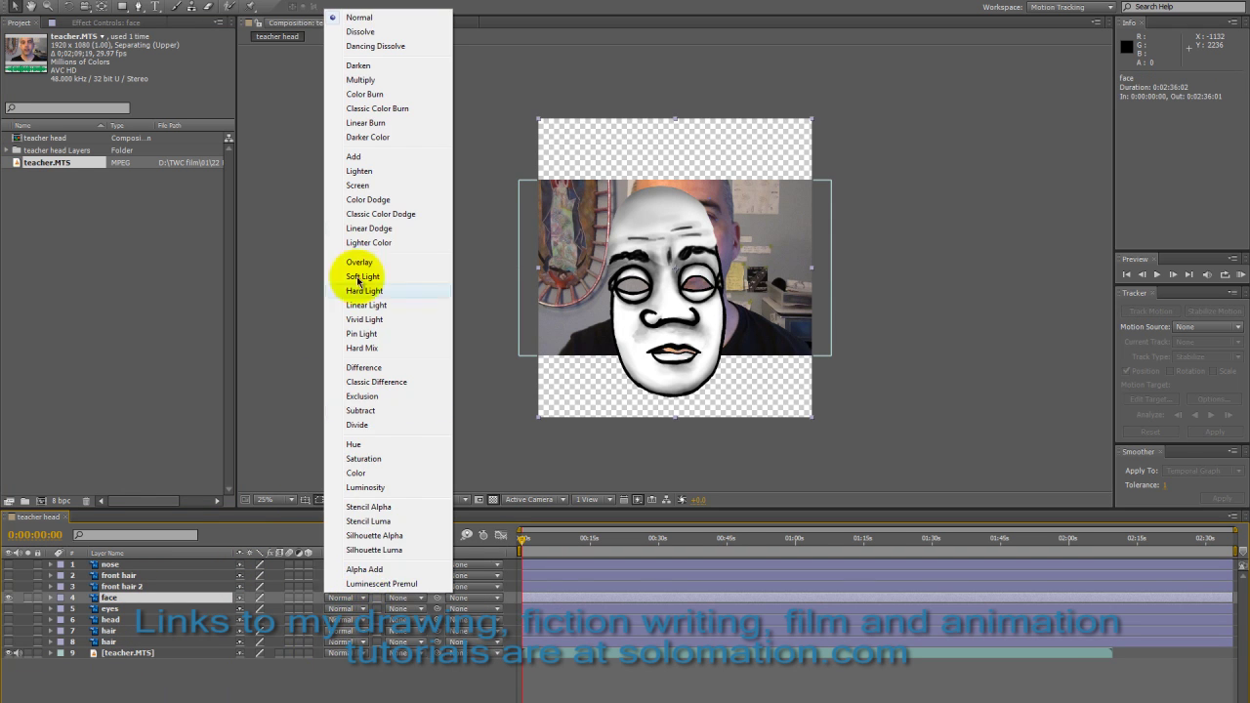
pyautogui.click(374, 186)
# Scale and reposition the teacher.MTS layer so the filmed face lines up with the drawn face, at position 768, 1374
pyautogui.click(130, 655)
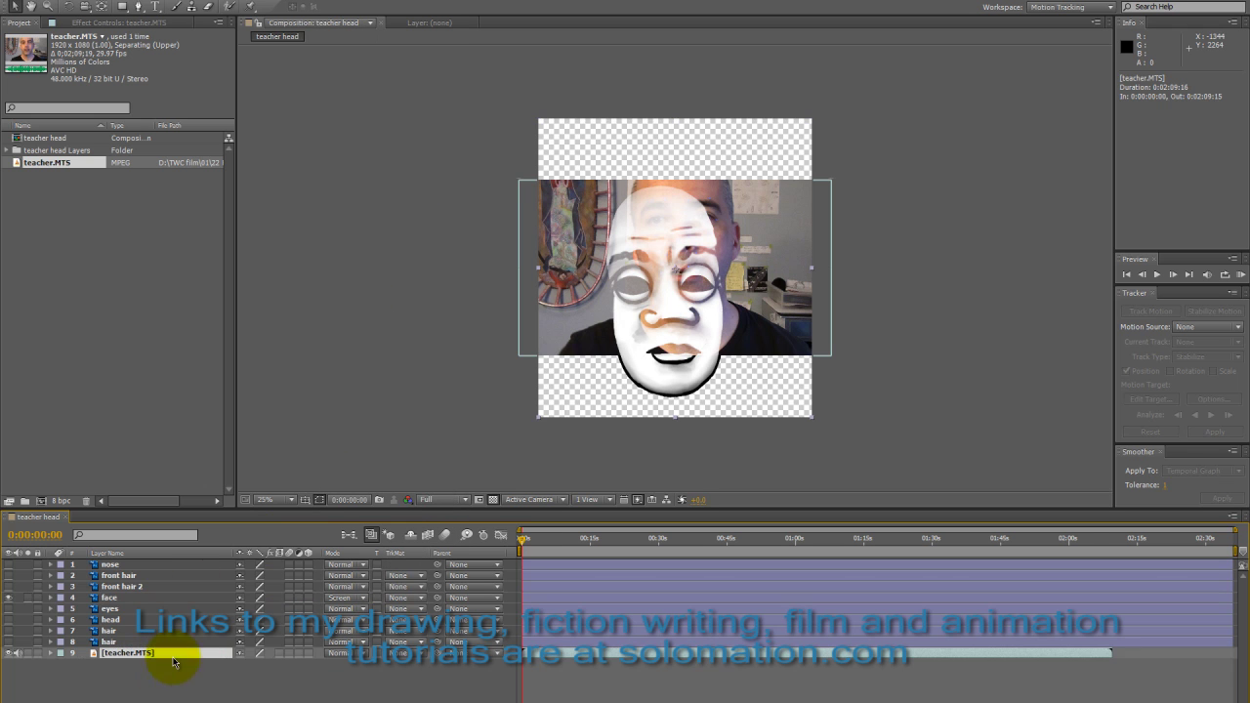
pyautogui.moveTo(741, 345); pyautogui.dragTo(726, 408)
pyautogui.moveTo(824, 261); pyautogui.dragTo(882, 233)
pyautogui.moveTo(780, 369); pyautogui.dragTo(780, 355)
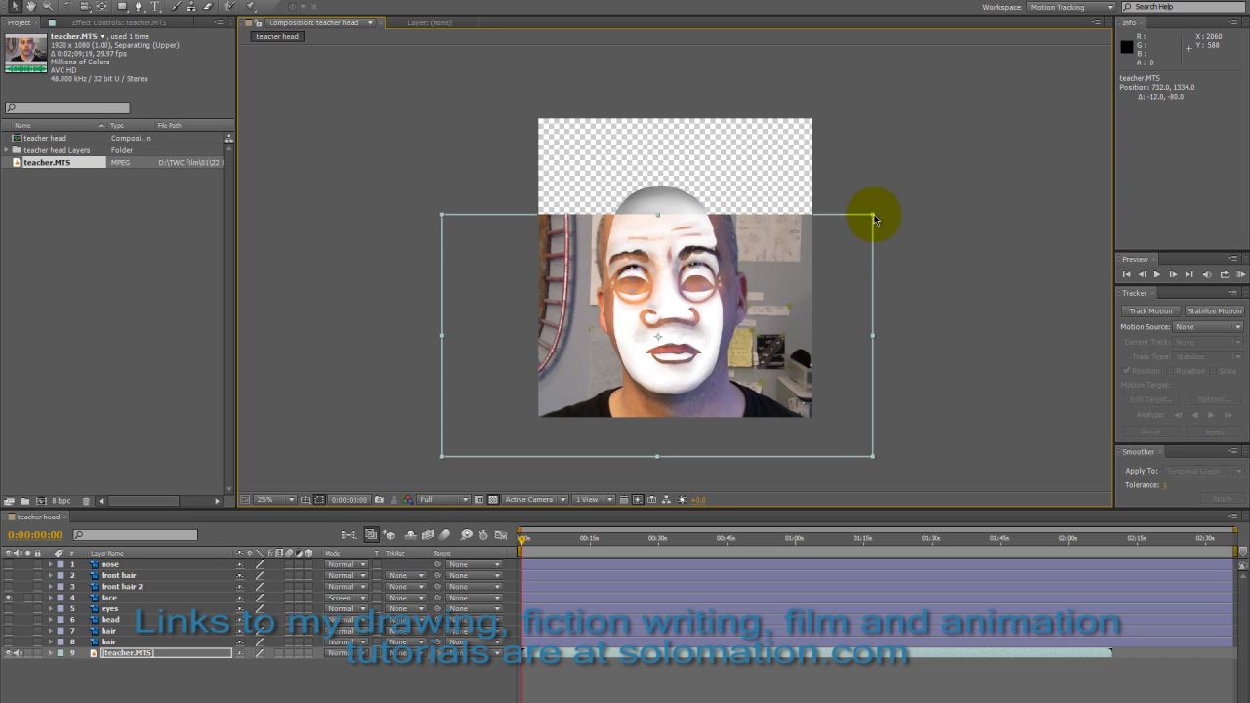
pyautogui.moveTo(874, 219); pyautogui.dragTo(865, 224)
pyautogui.moveTo(795, 312); pyautogui.dragTo(798, 325)
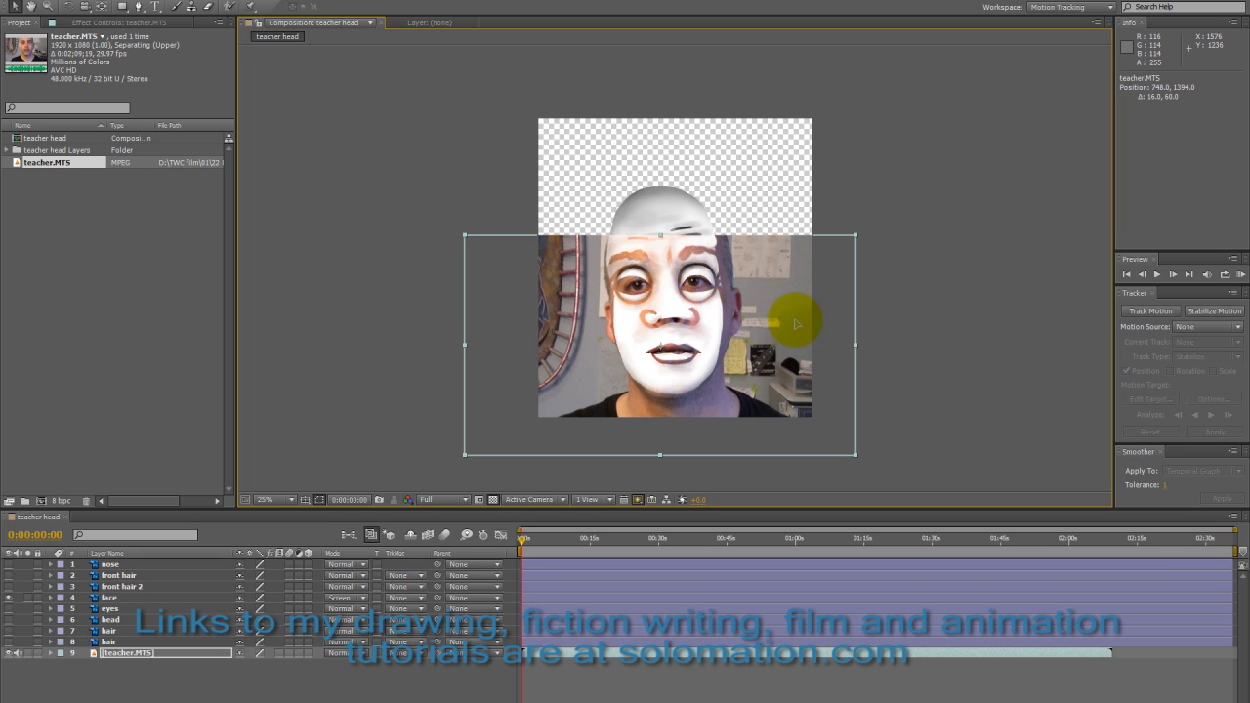
pyautogui.moveTo(796, 324); pyautogui.dragTo(799, 320)
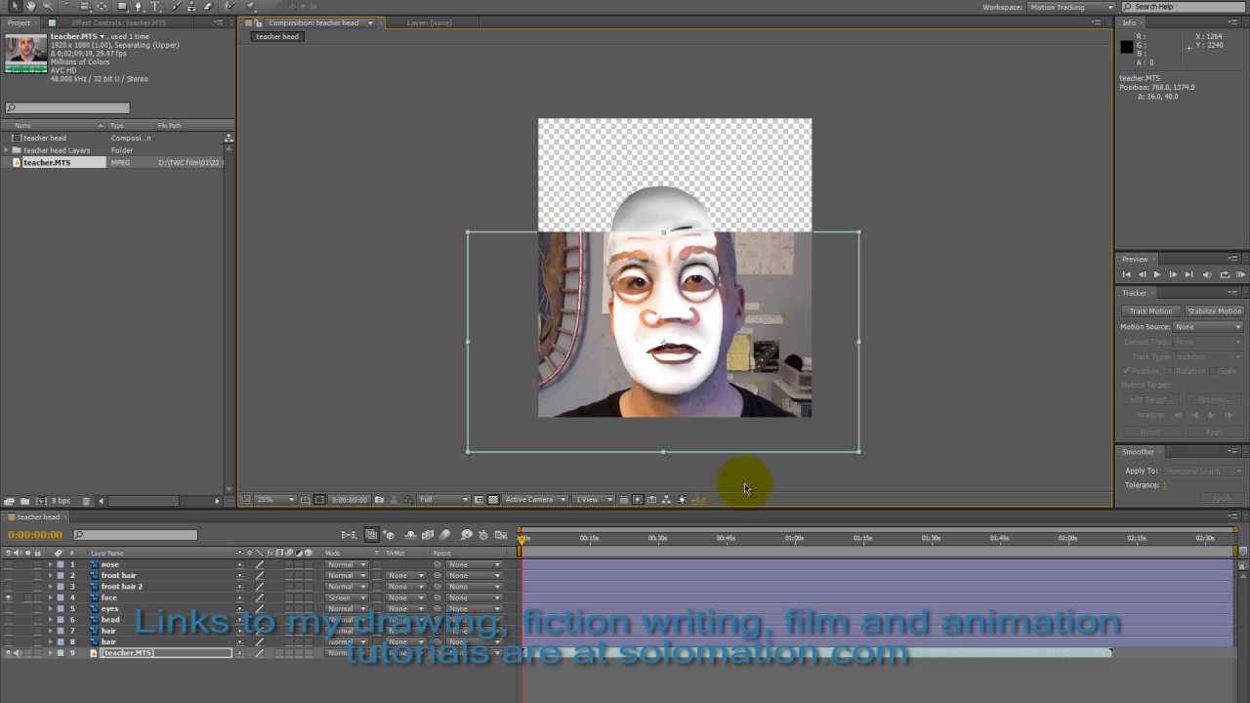
# Hide the face layer so only the teacher.MTS footage is displayed
pyautogui.click(9, 599)
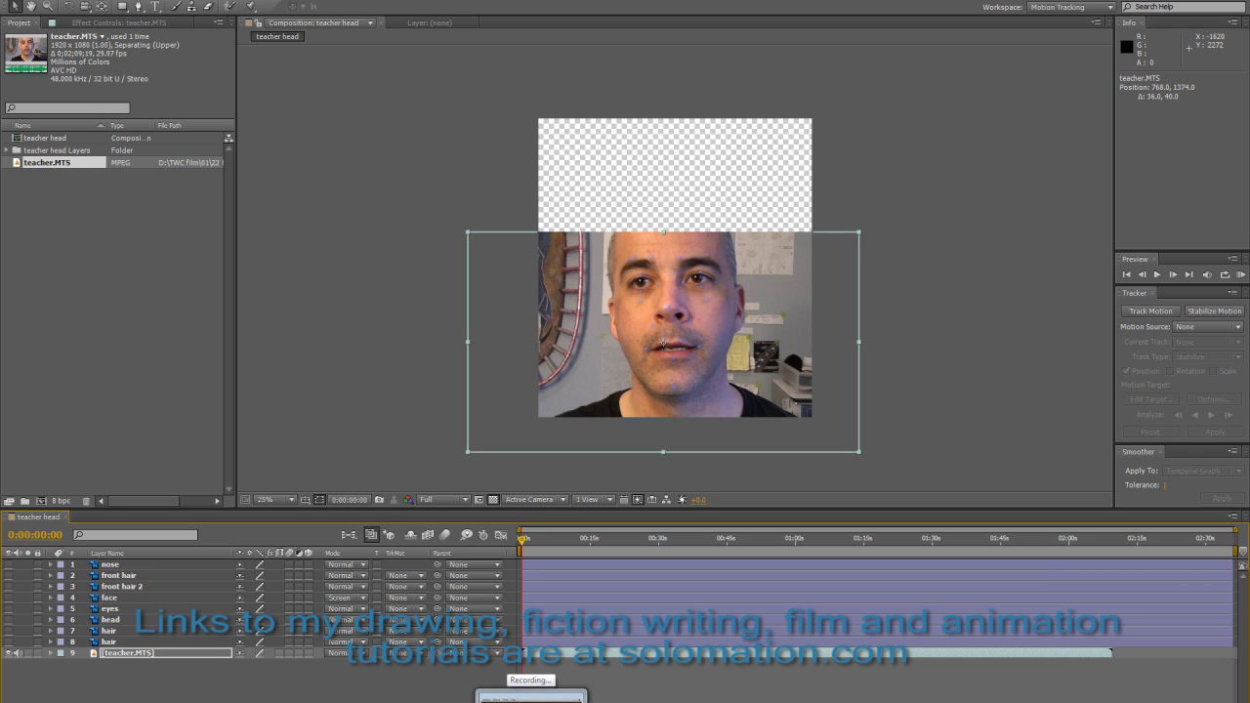
pyautogui.click(530, 697)
pyautogui.click(1012, 671)
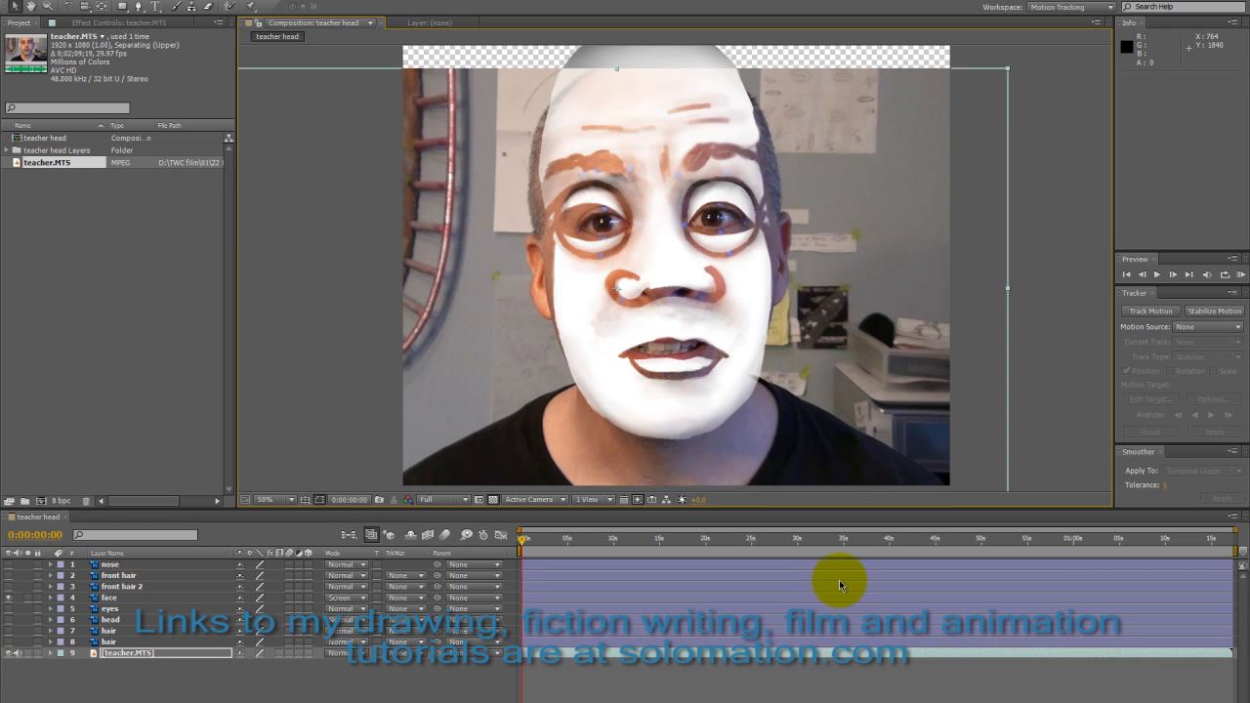
pyautogui.click(139, 689)
pyautogui.click(8, 598)
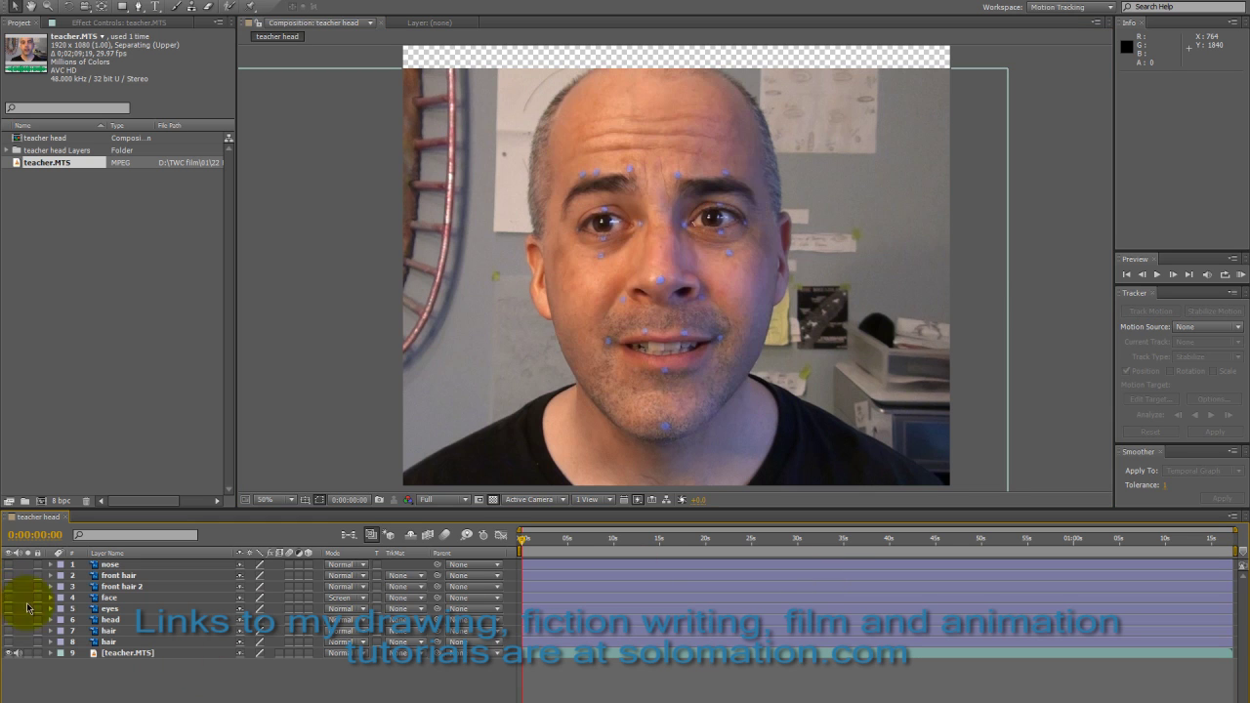
# Create a null object, duplicate it four times and rename the uppermost null as Nose
pyautogui.rightClick(191, 677)
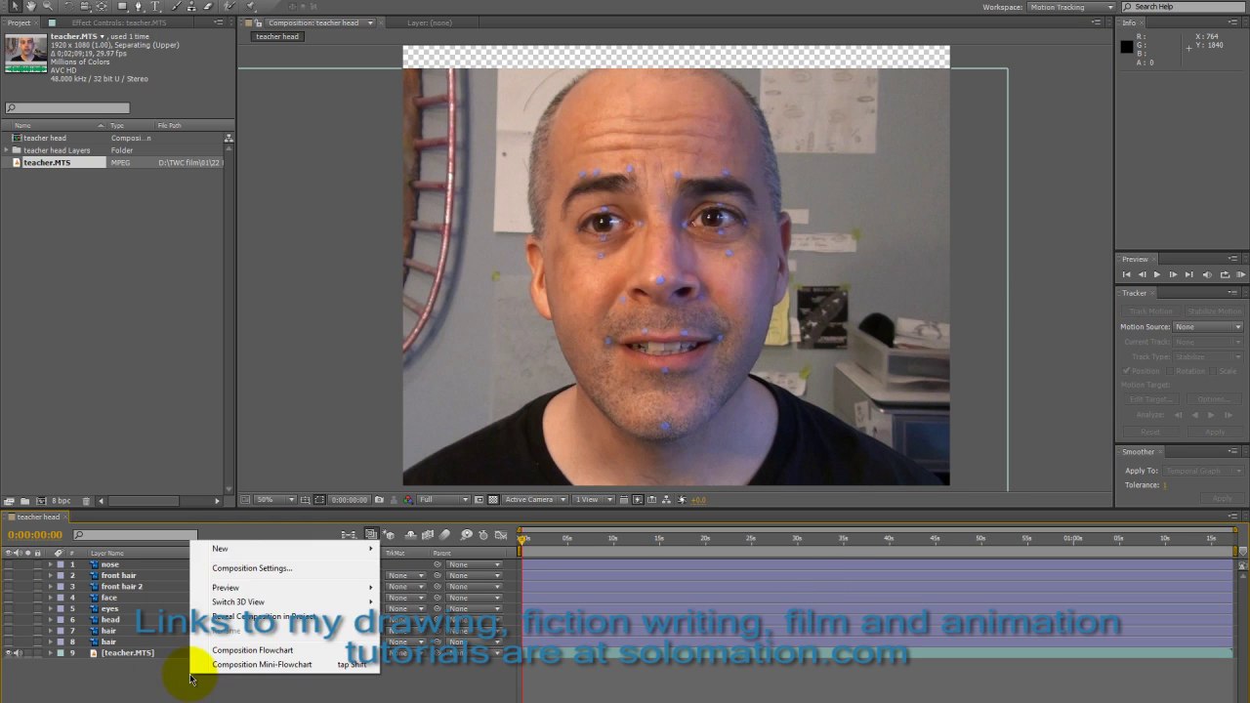
pyautogui.moveTo(244, 549)
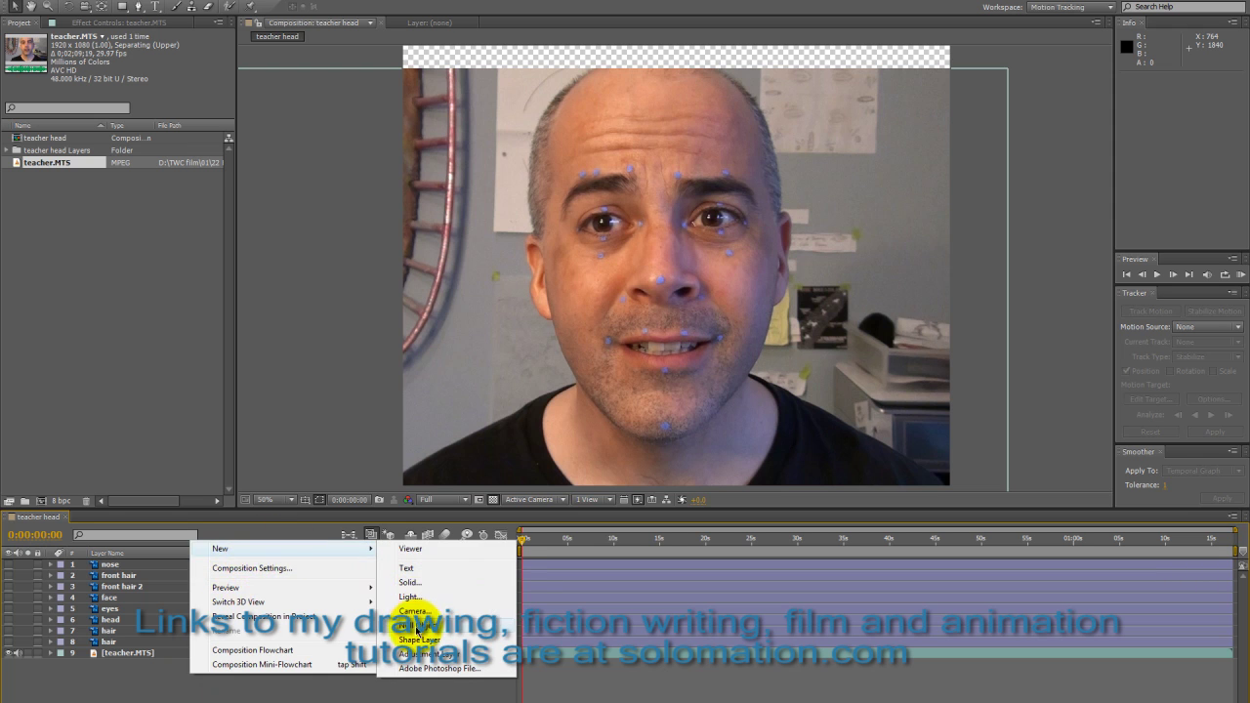
pyautogui.click(410, 626)
pyautogui.hotkey('ctrl', 'd')
pyautogui.hotkey('ctrl', 'd')
pyautogui.hotkey('ctrl', 'd')
pyautogui.hotkey('ctrl', 'd')
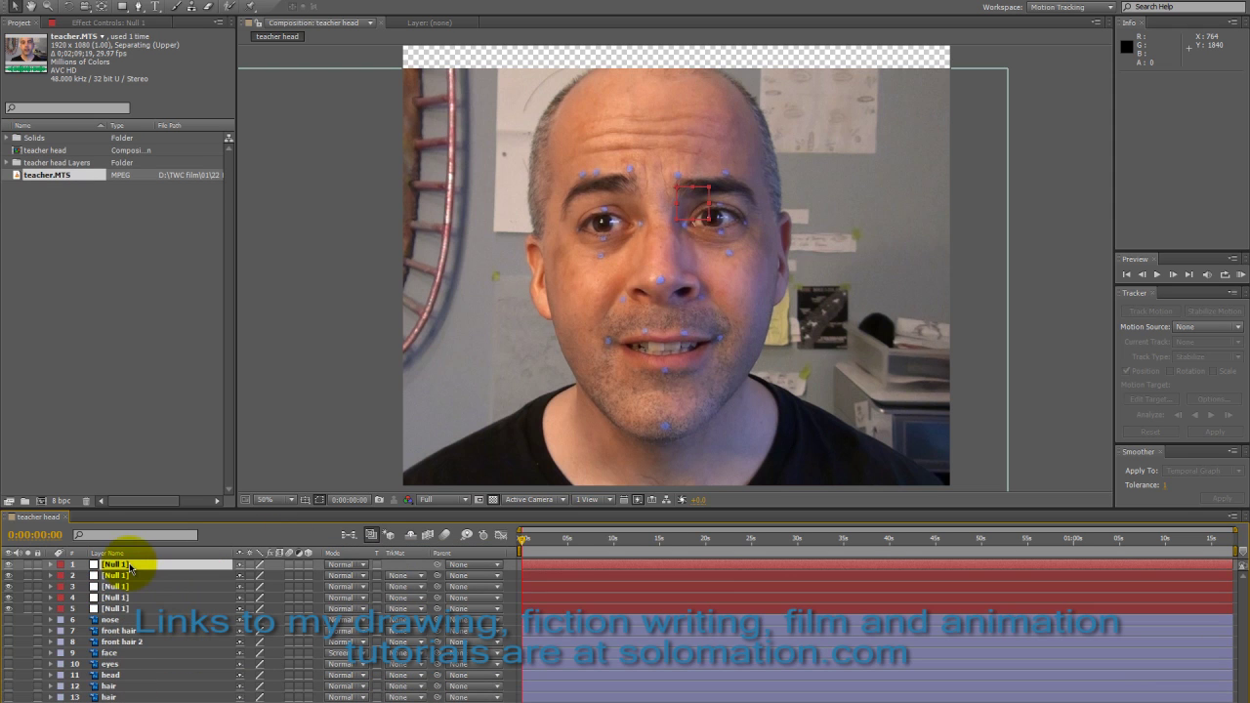
pyautogui.press('Return')
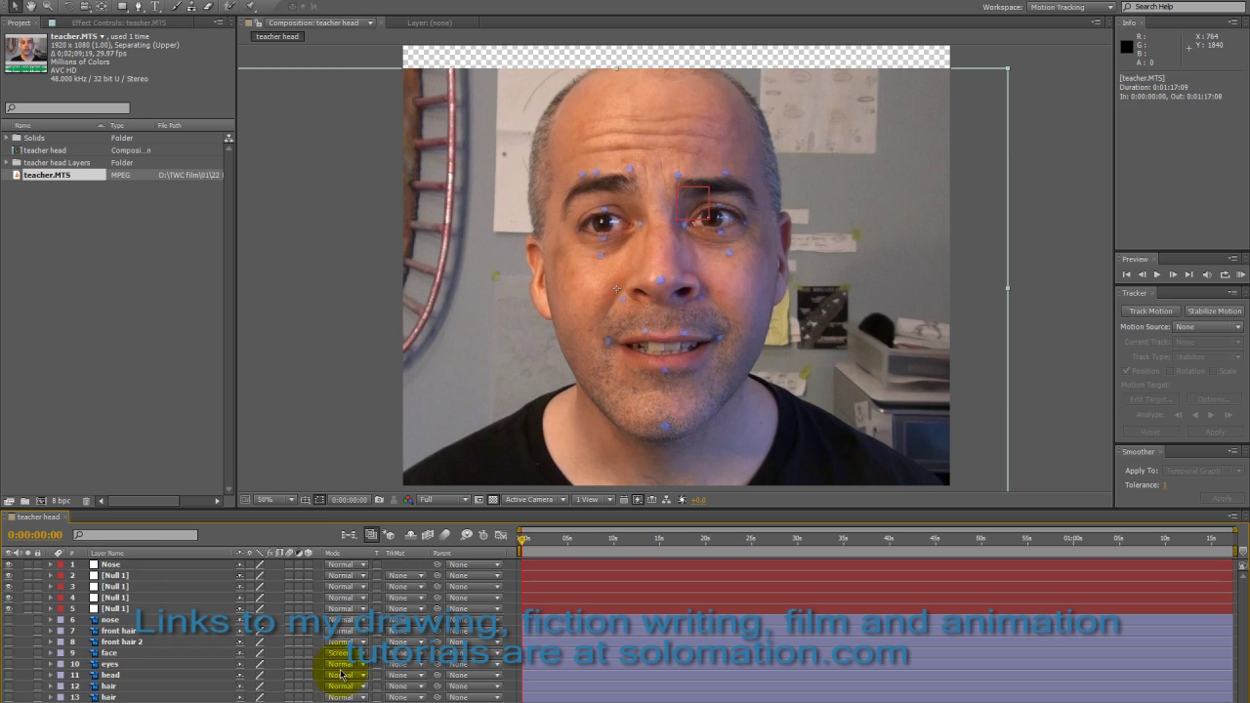
# Add a position tracker to the teacher.MTS layer, place its track point on the blue nose mark and analyze the footage forward
pyautogui.click(1137, 310)
pyautogui.click(1211, 400)
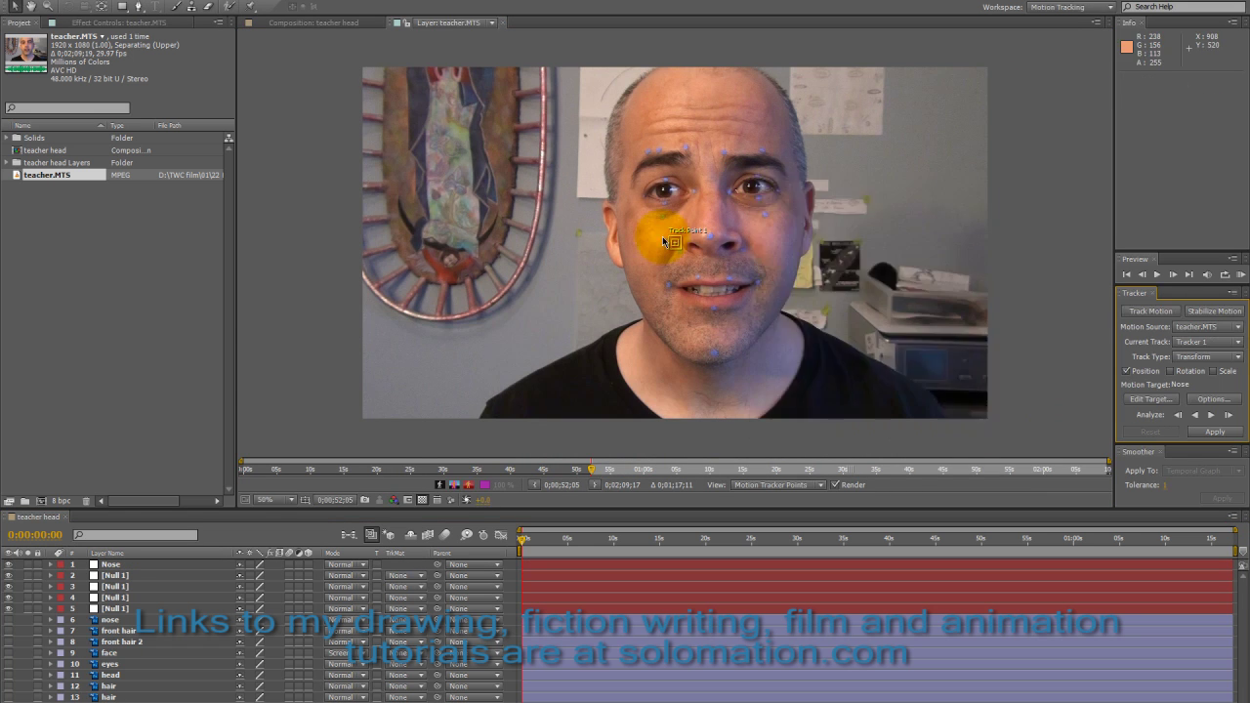
pyautogui.click(866, 423)
pyautogui.scroll(1, 720, 245)
pyautogui.moveTo(674, 250); pyautogui.dragTo(758, 240)
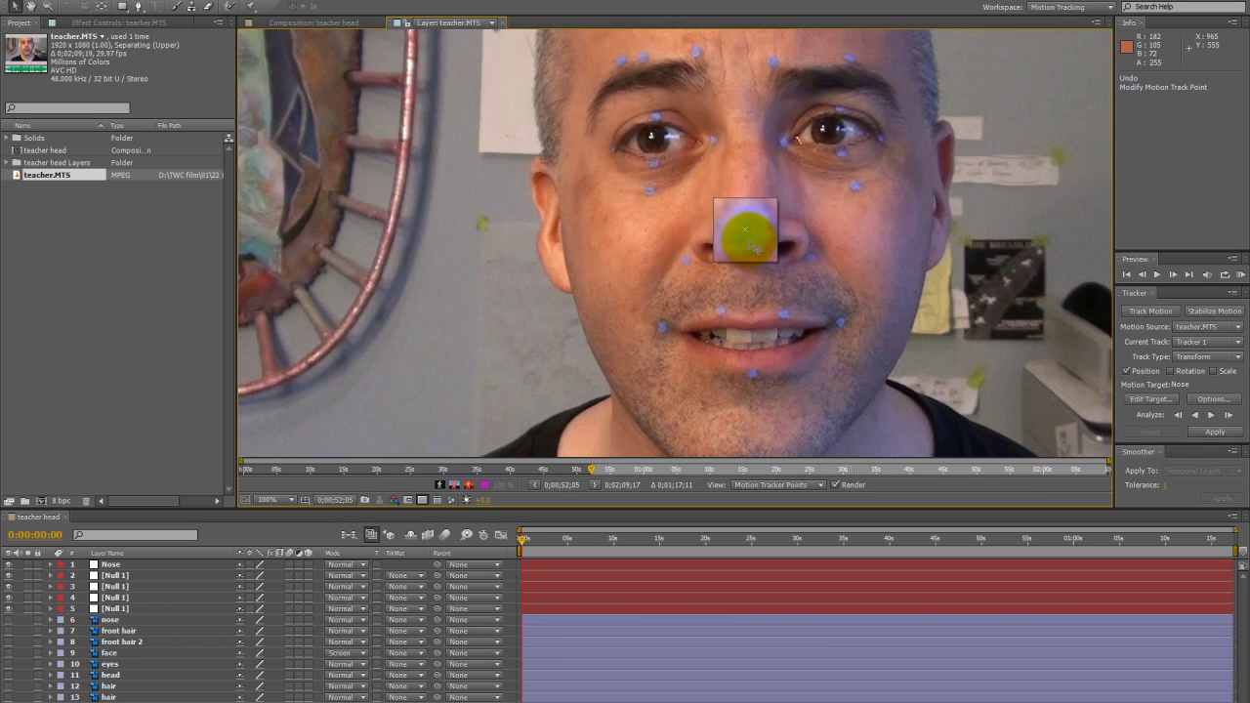
pyautogui.click(581, 538)
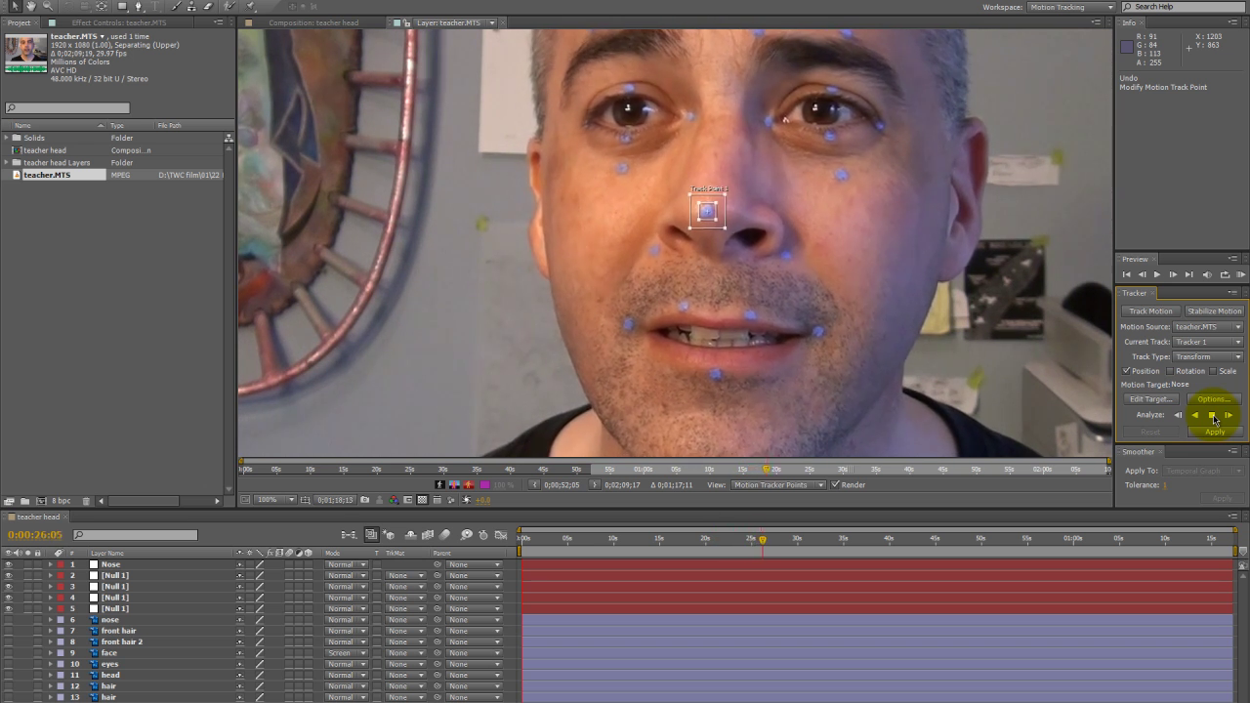
pyautogui.click(1212, 417)
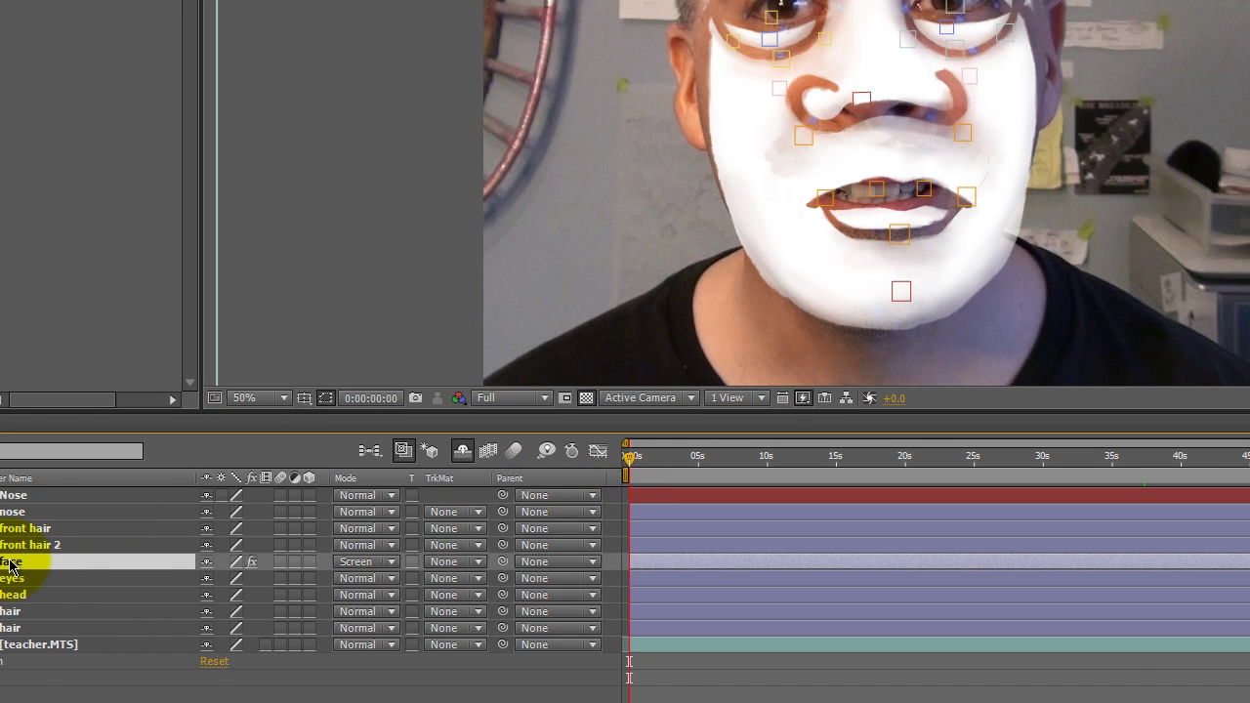
# Show the face layer's keyframed puppet pin positions, look through them and select the position property of Puppet Pin 22
pyautogui.press('u')
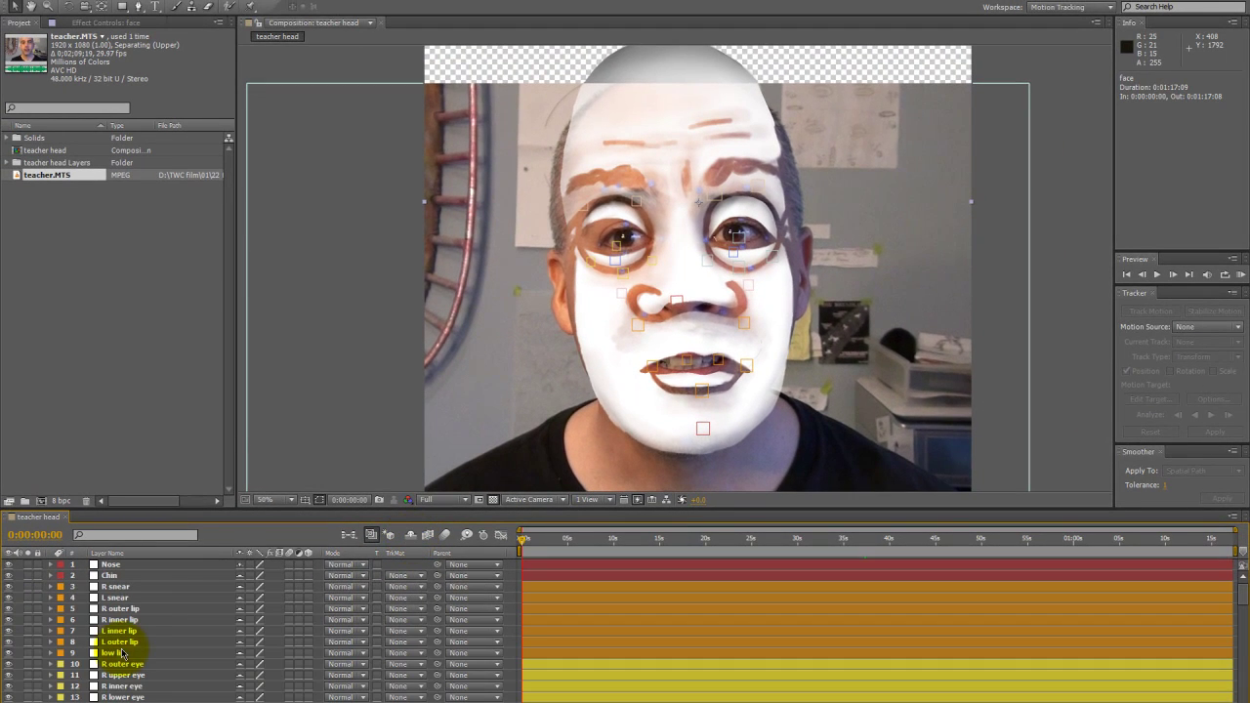
pyautogui.scroll(-5, 179, 593)
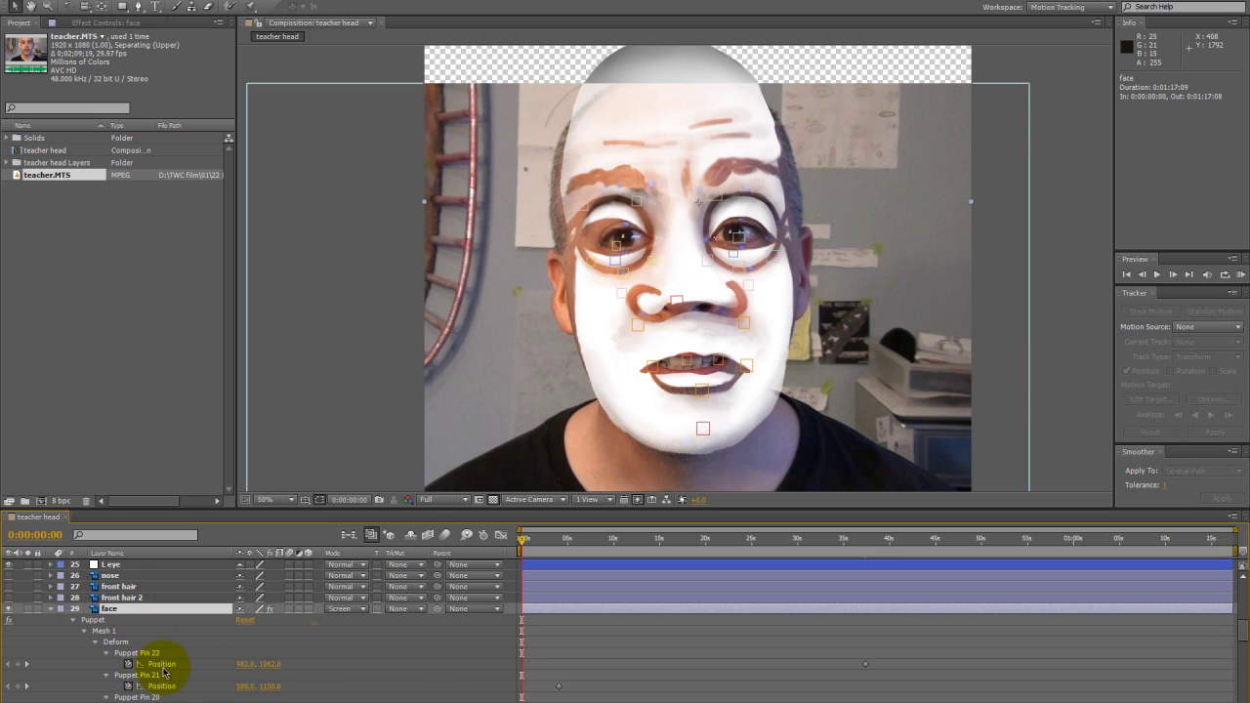
pyautogui.scroll(-10, 114, 661)
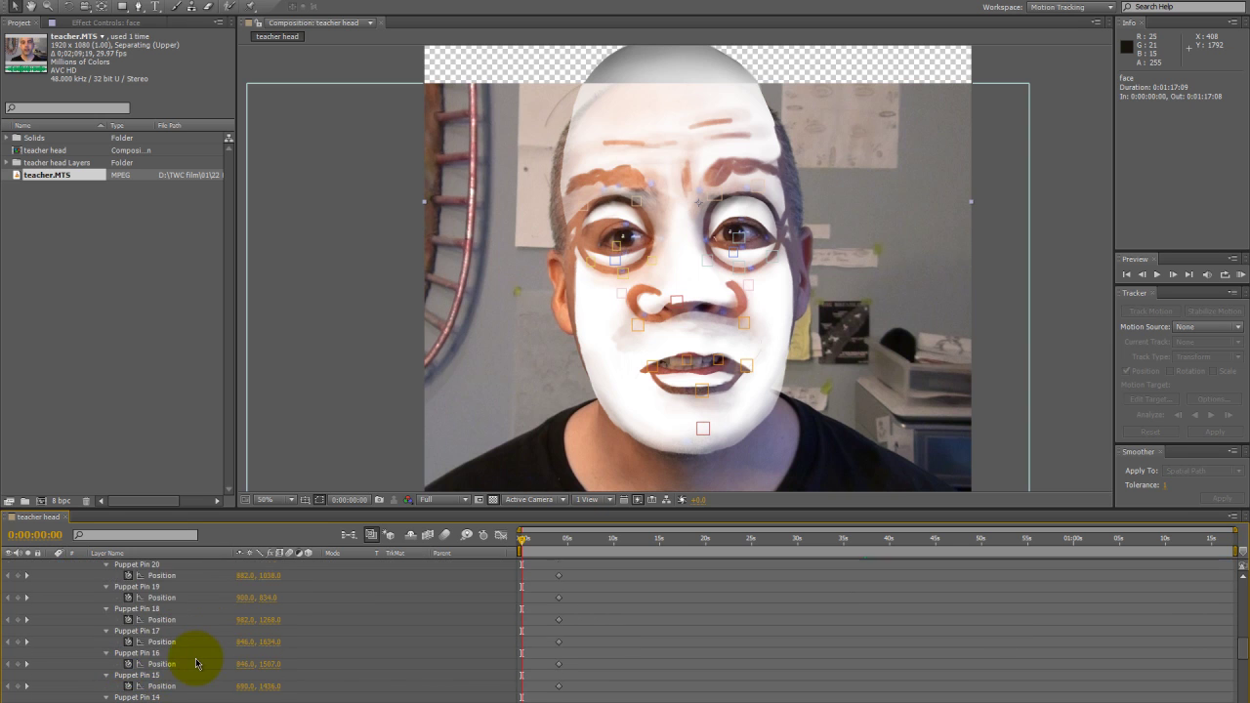
pyautogui.scroll(-3, 195, 663)
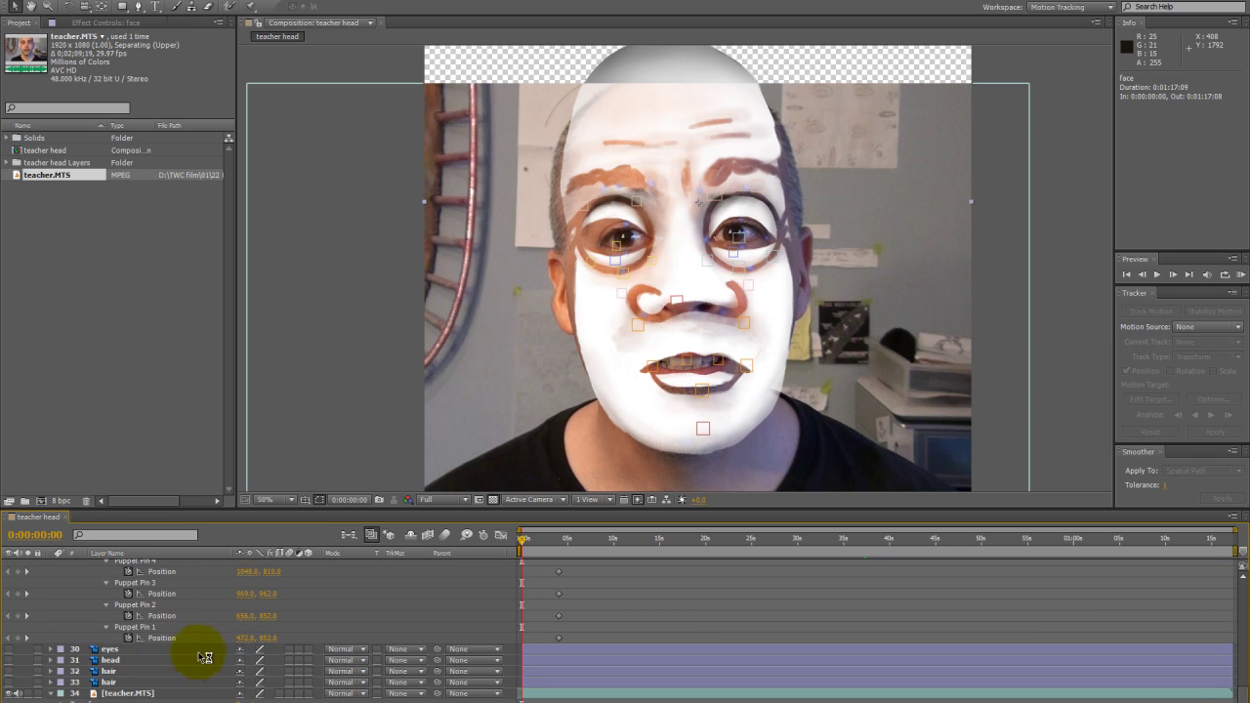
pyautogui.scroll(10, 207, 639)
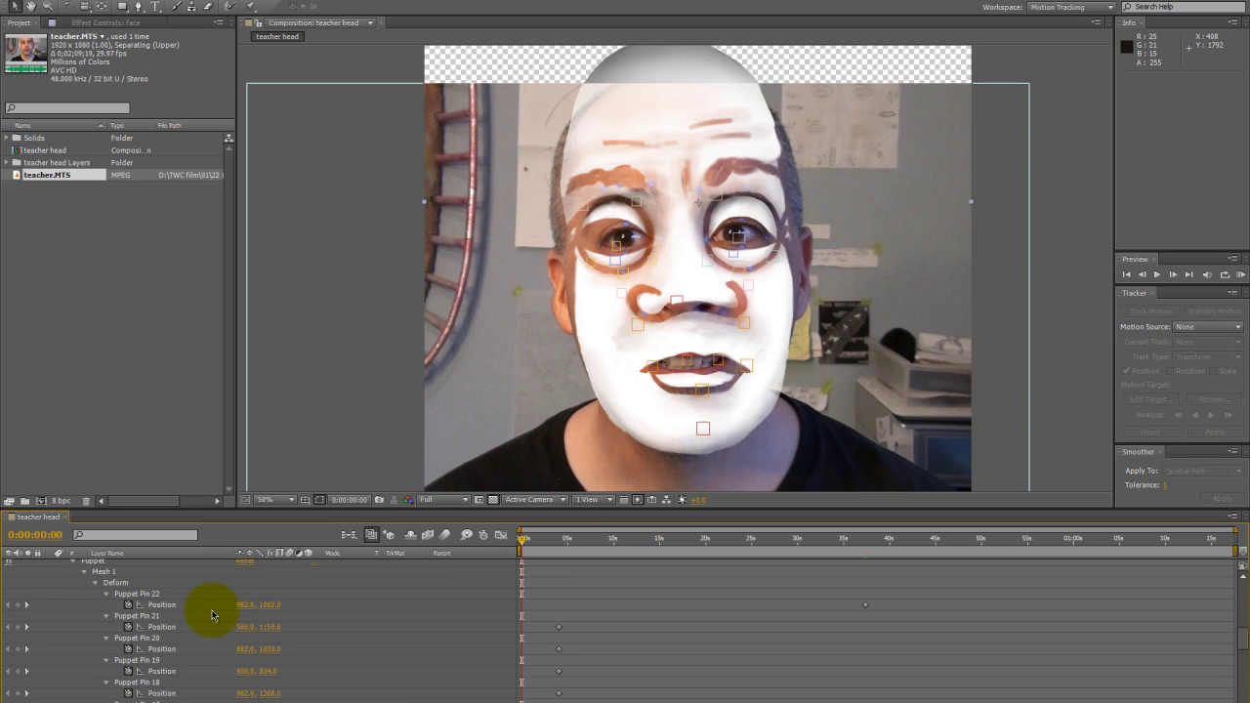
pyautogui.scroll(4, 212, 615)
pyautogui.scroll(-4, 212, 615)
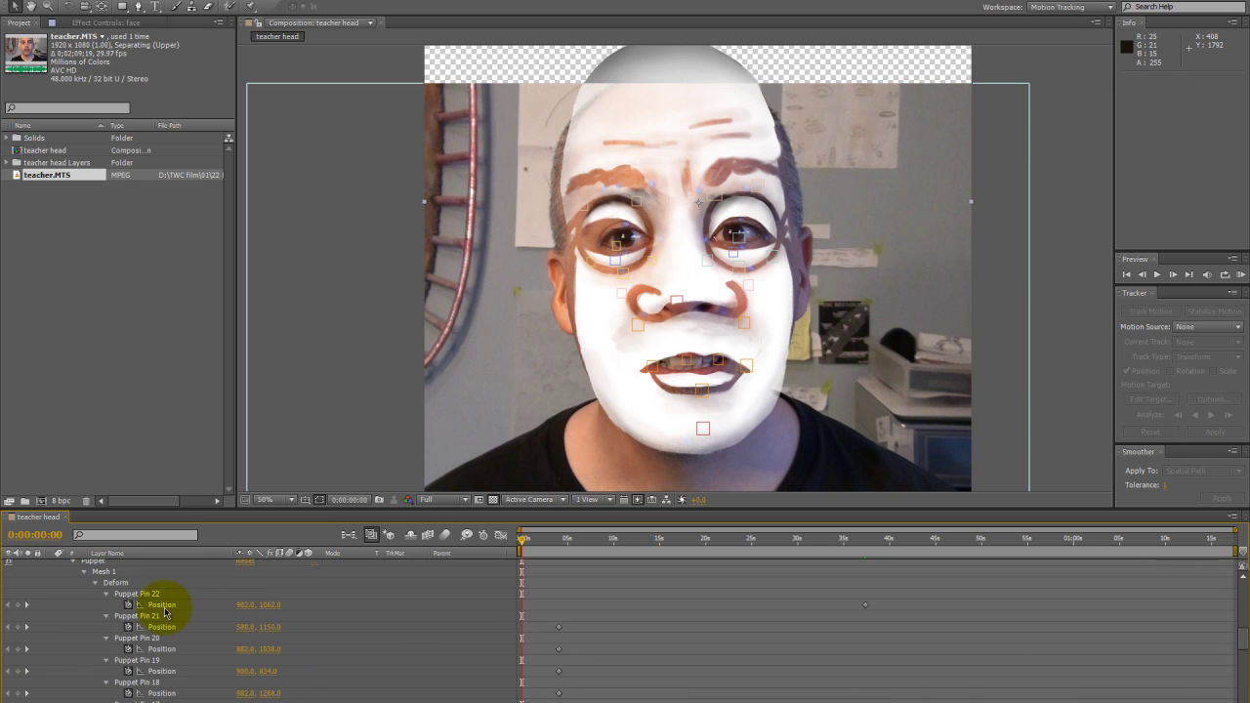
pyautogui.click(163, 606)
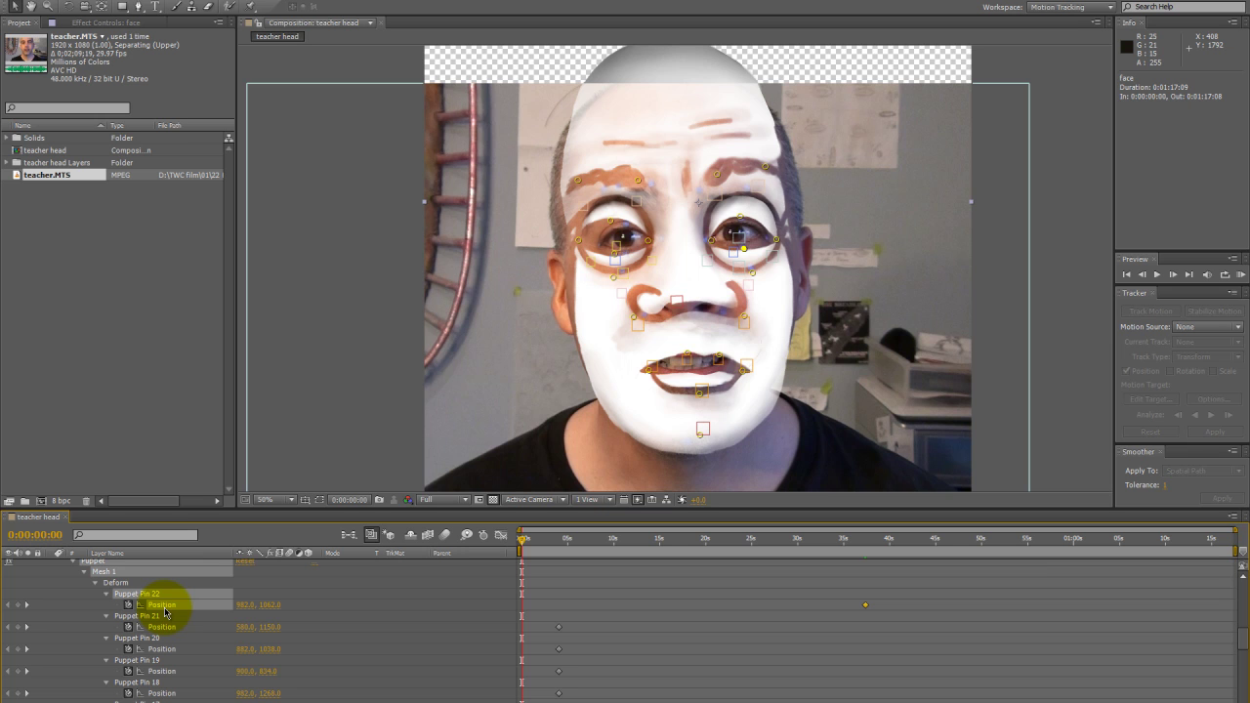
pyautogui.scroll(5, 164, 612)
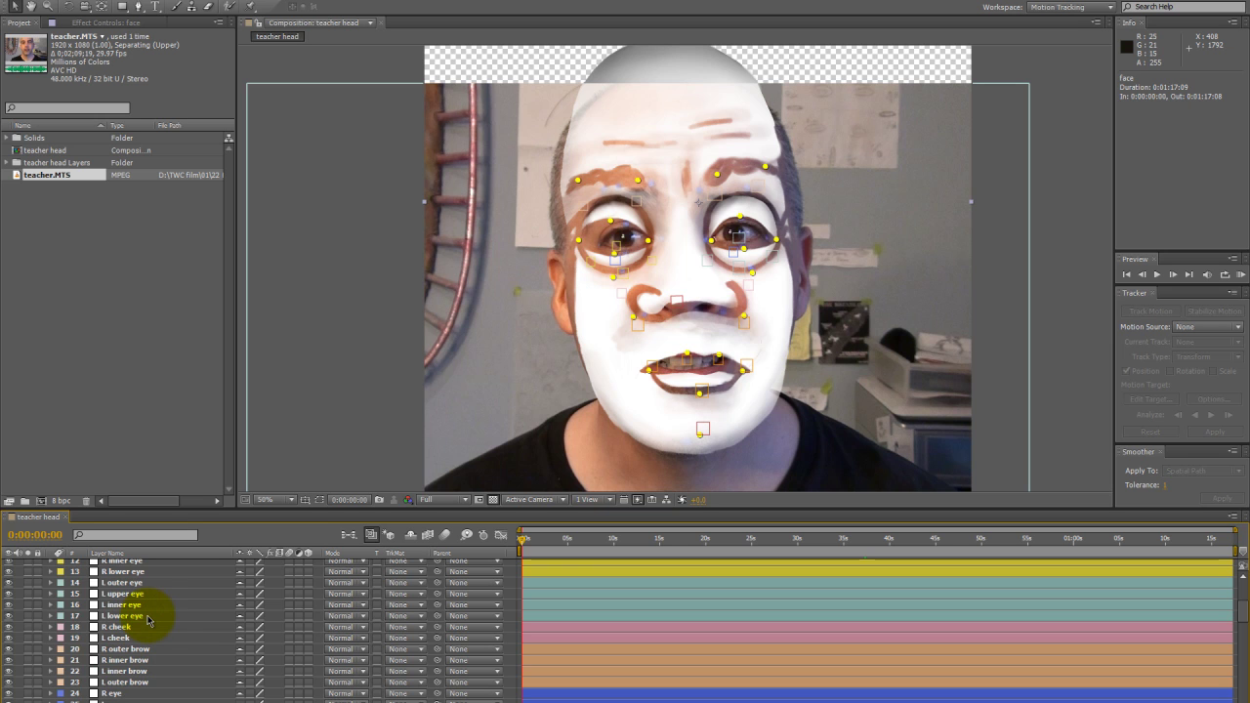
# Select all the layers of the teacher head composition together, including the tracking nulls
pyautogui.click(169, 616)
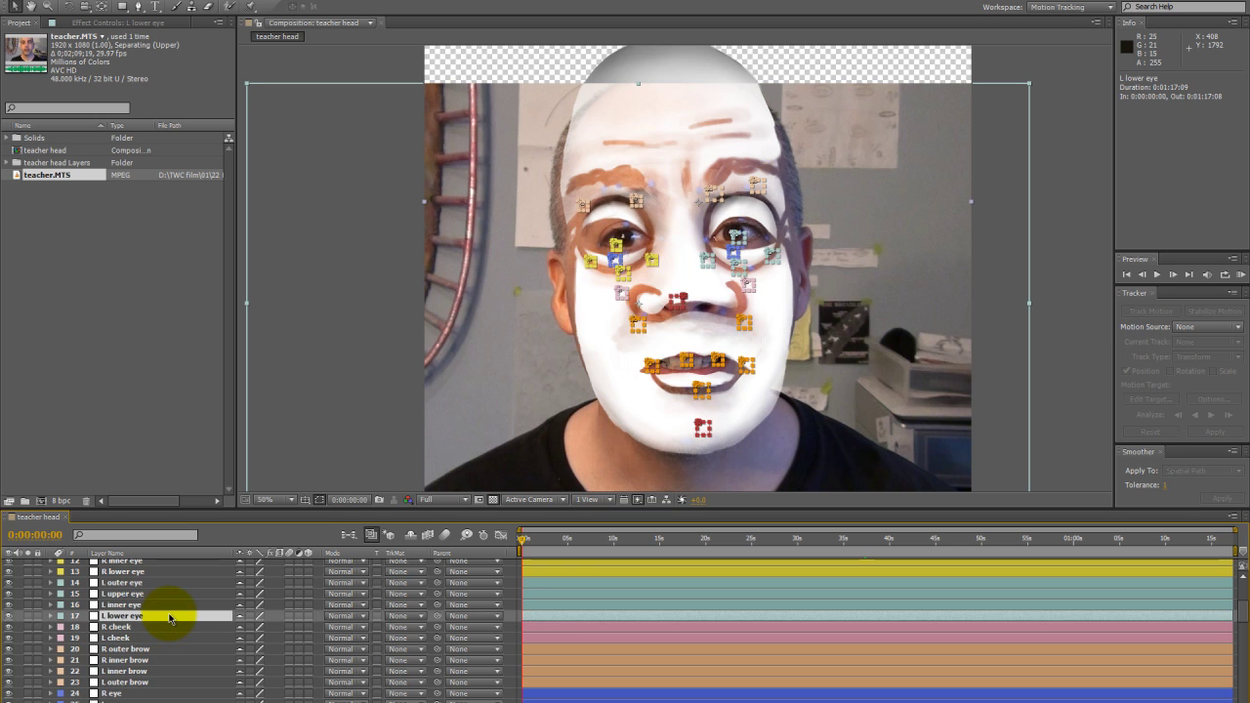
pyautogui.hotkey('ctrl', 'a')
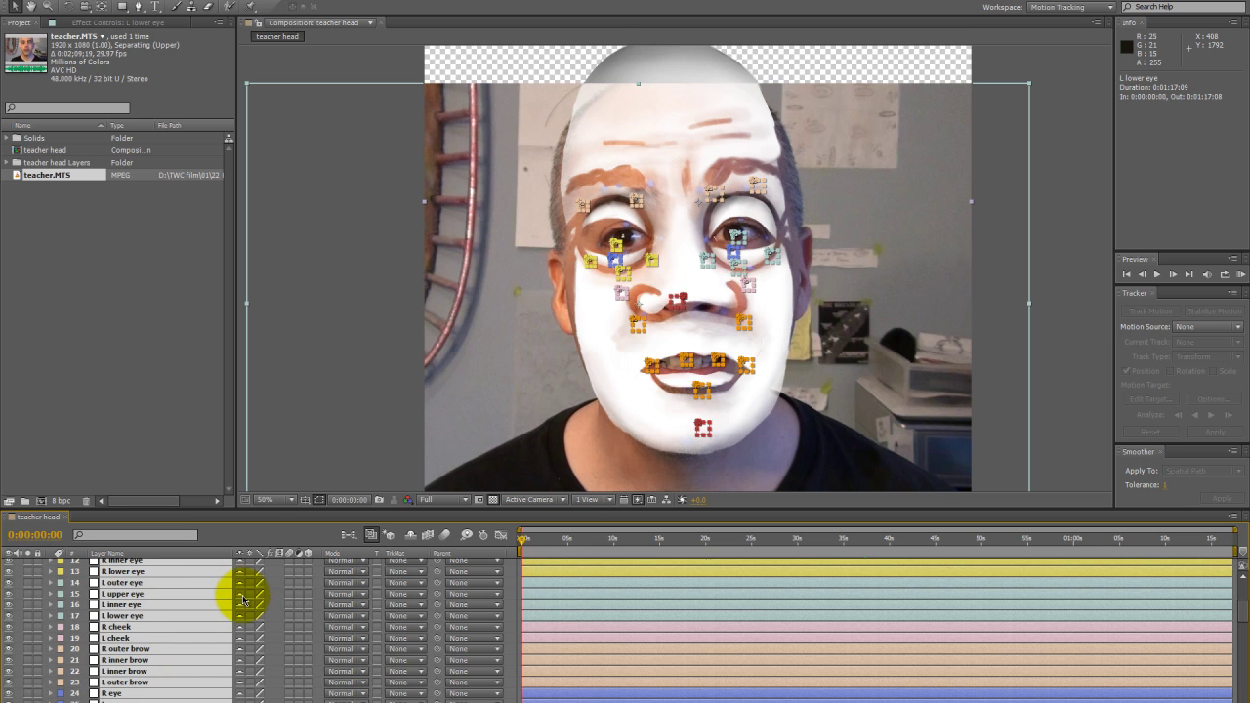
pyautogui.scroll(4, 169, 623)
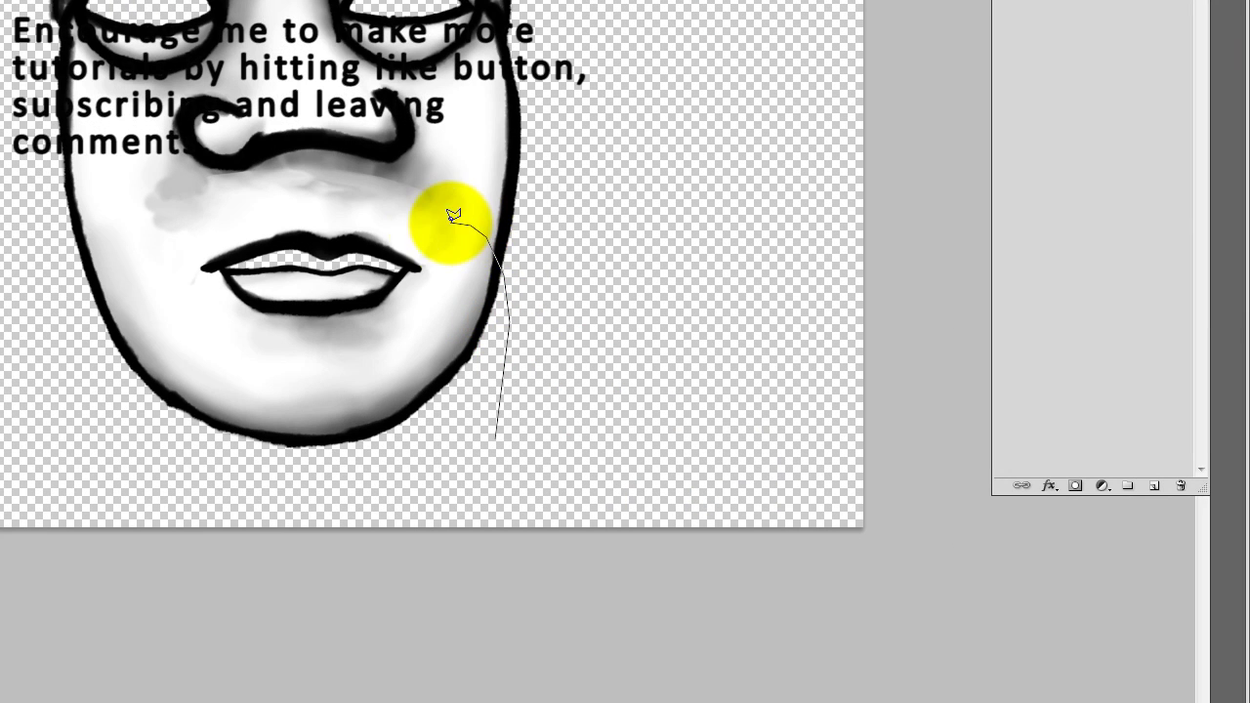
# In Photoshop, lasso the lower lip, chin and jaw on the face copy layer, delete everything outside the selection and deselect
pyautogui.click(411, 260)
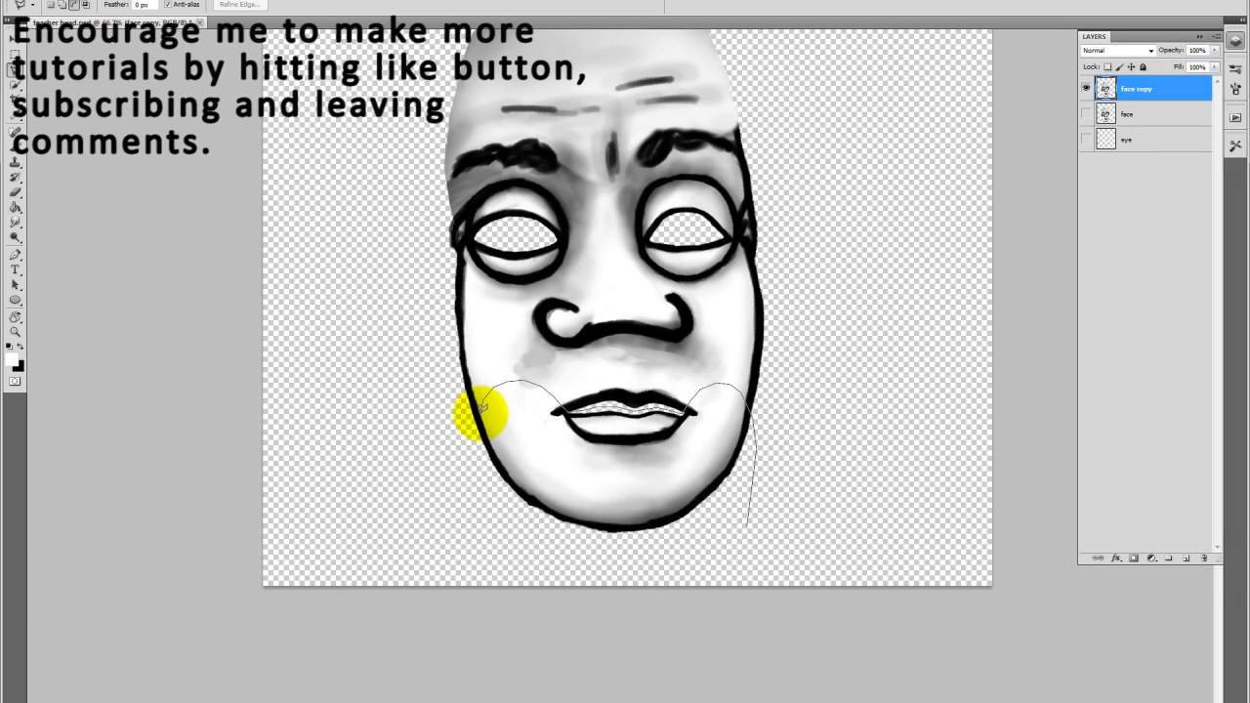
pyautogui.moveTo(476, 459)
pyautogui.mouseDown()
pyautogui.moveTo(610, 552)
pyautogui.moveTo(742, 521)
pyautogui.mouseUp()
pyautogui.hotkey('ctrl', 'shift', 'i')
pyautogui.press('Delete')
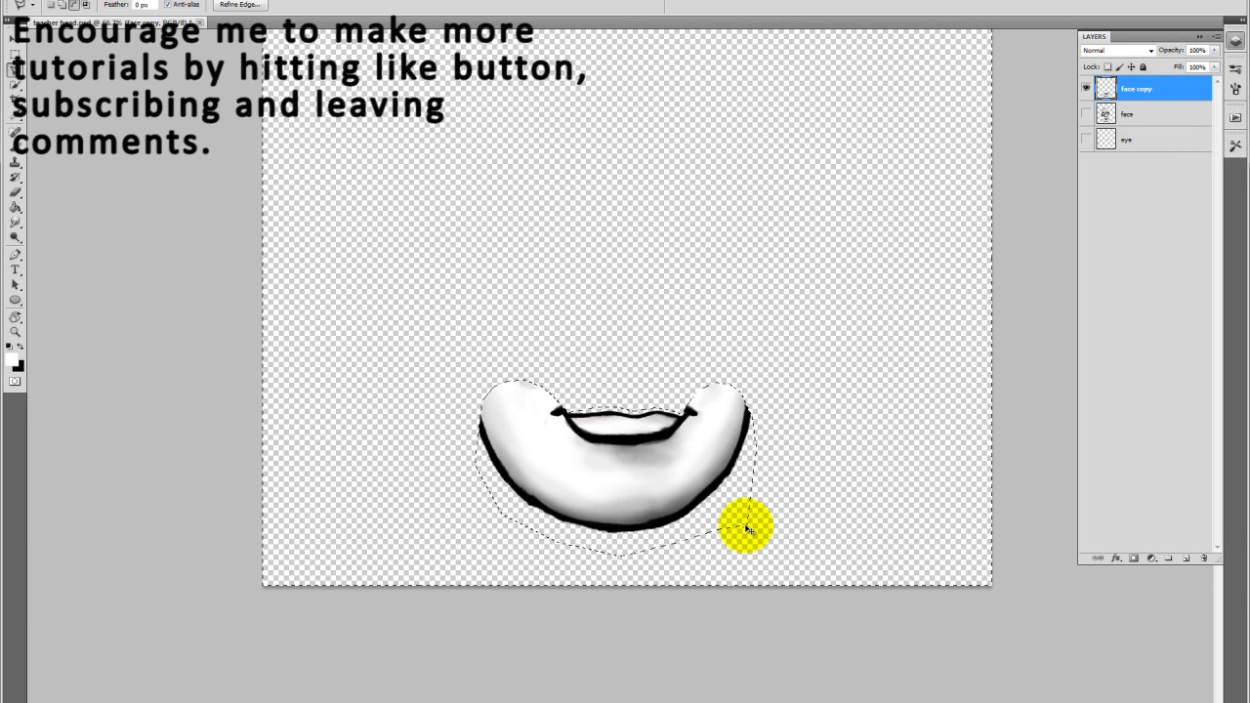
pyautogui.hotkey('ctrl', 'd')
# Load the face copy layer's outline as a selection, activate the Smudge tool and rename the layer as lower mouth
pyautogui.keyDown('ctrl'); pyautogui.click(1101, 89); pyautogui.keyUp('ctrl')
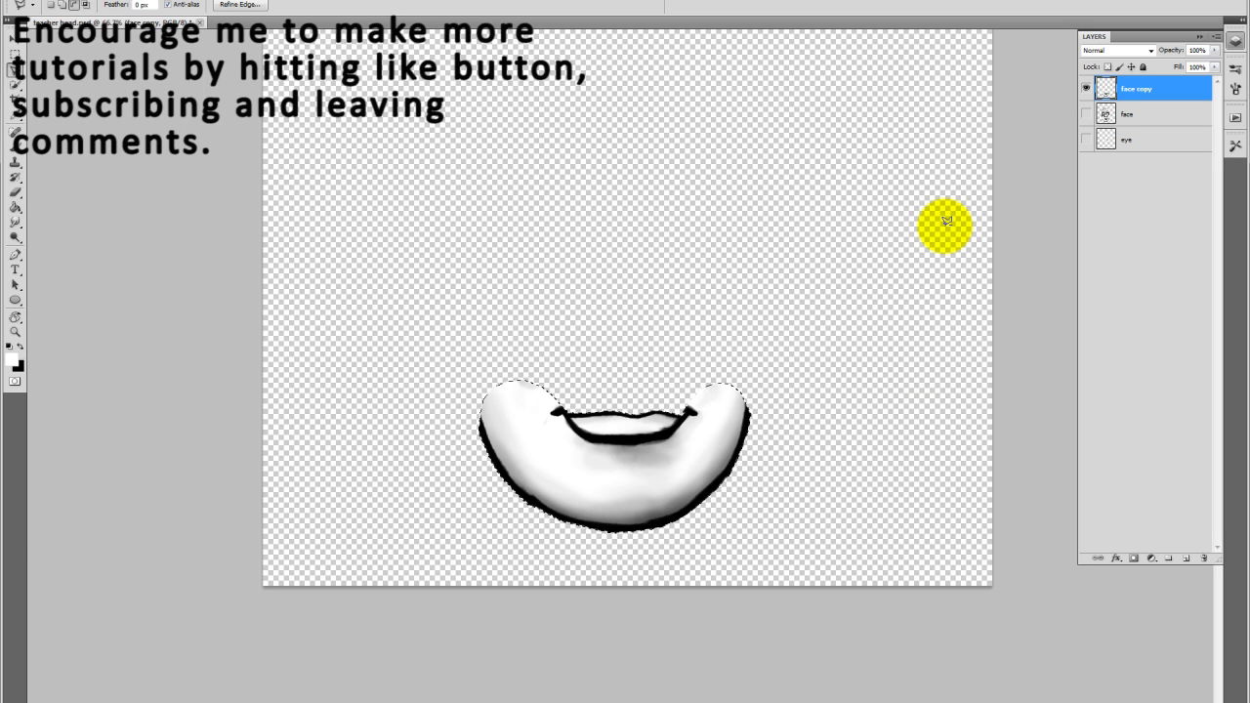
pyautogui.click(14, 222)
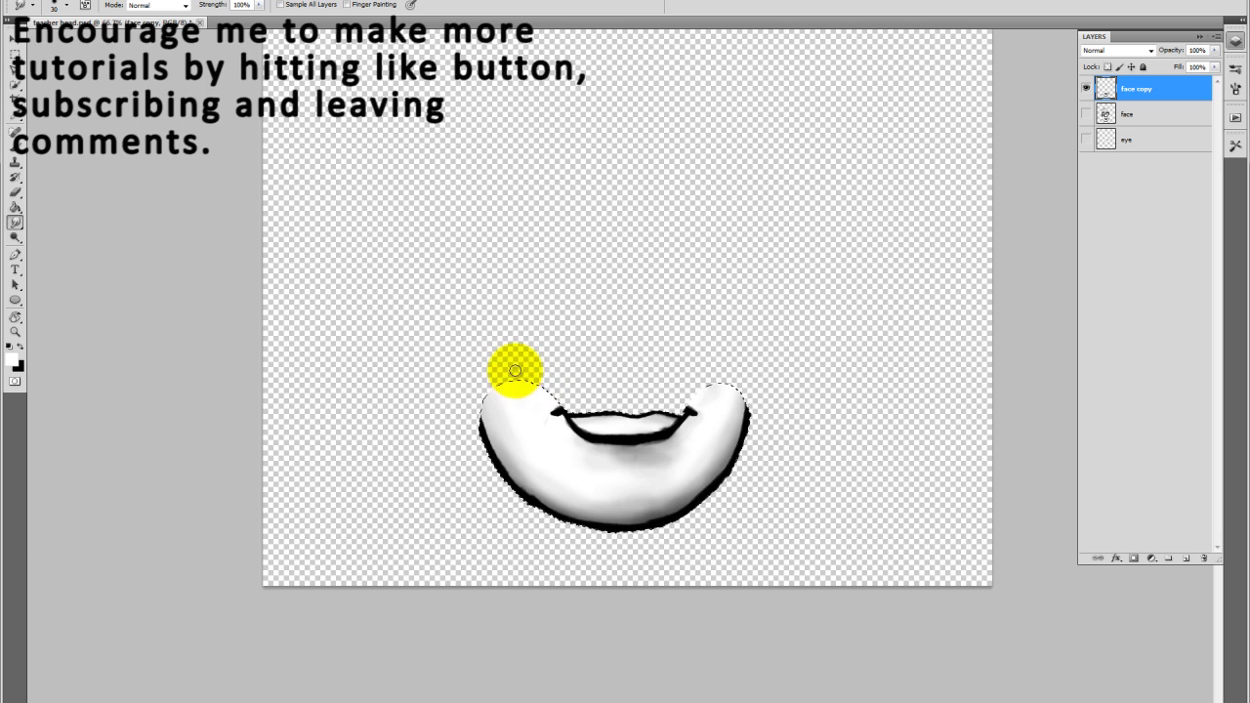
pyautogui.doubleClick(1134, 89)
# Show only the face layer, lasso the area from the lower eyelids to the upper lip and delete everything outside it
pyautogui.click(1086, 89)
pyautogui.click(1086, 114)
pyautogui.click(1161, 117)
pyautogui.moveTo(891, 226); pyautogui.dragTo(843, 335)
pyautogui.press('l')
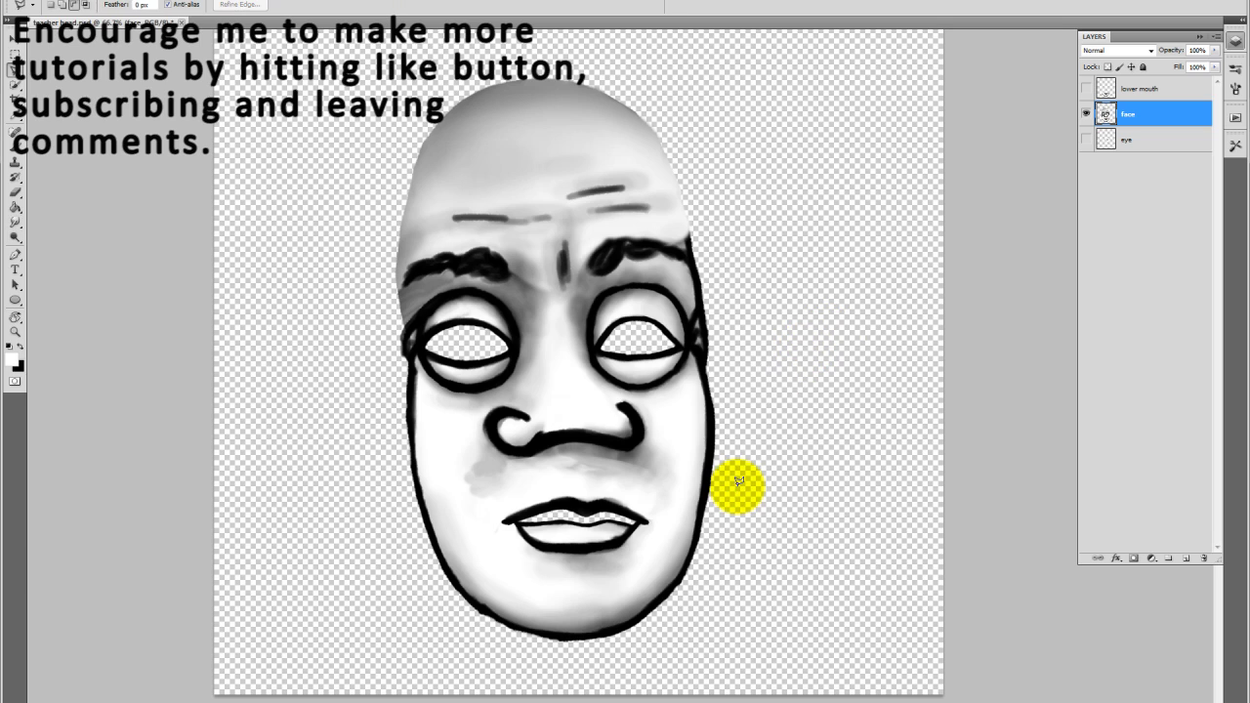
pyautogui.moveTo(725, 485)
pyautogui.mouseDown()
pyautogui.moveTo(682, 538)
pyautogui.moveTo(612, 510)
pyautogui.moveTo(540, 512)
pyautogui.moveTo(495, 534)
pyautogui.moveTo(434, 528)
pyautogui.moveTo(381, 397)
pyautogui.moveTo(388, 362)
pyautogui.moveTo(424, 340)
pyautogui.moveTo(509, 344)
pyautogui.moveTo(563, 317)
pyautogui.moveTo(596, 344)
pyautogui.moveTo(709, 342)
pyautogui.moveTo(737, 384)
pyautogui.moveTo(726, 480)
pyautogui.mouseUp()
pyautogui.hotkey('ctrl', 'shift', 'i')
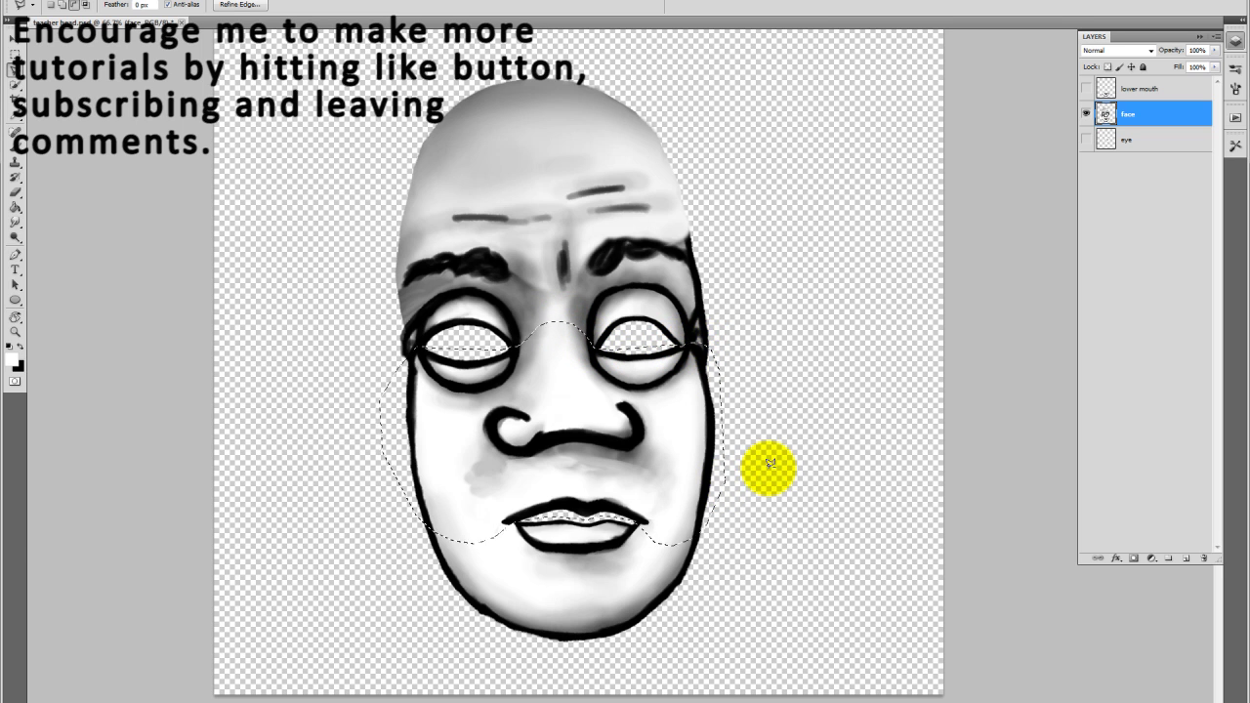
pyautogui.press('Delete')
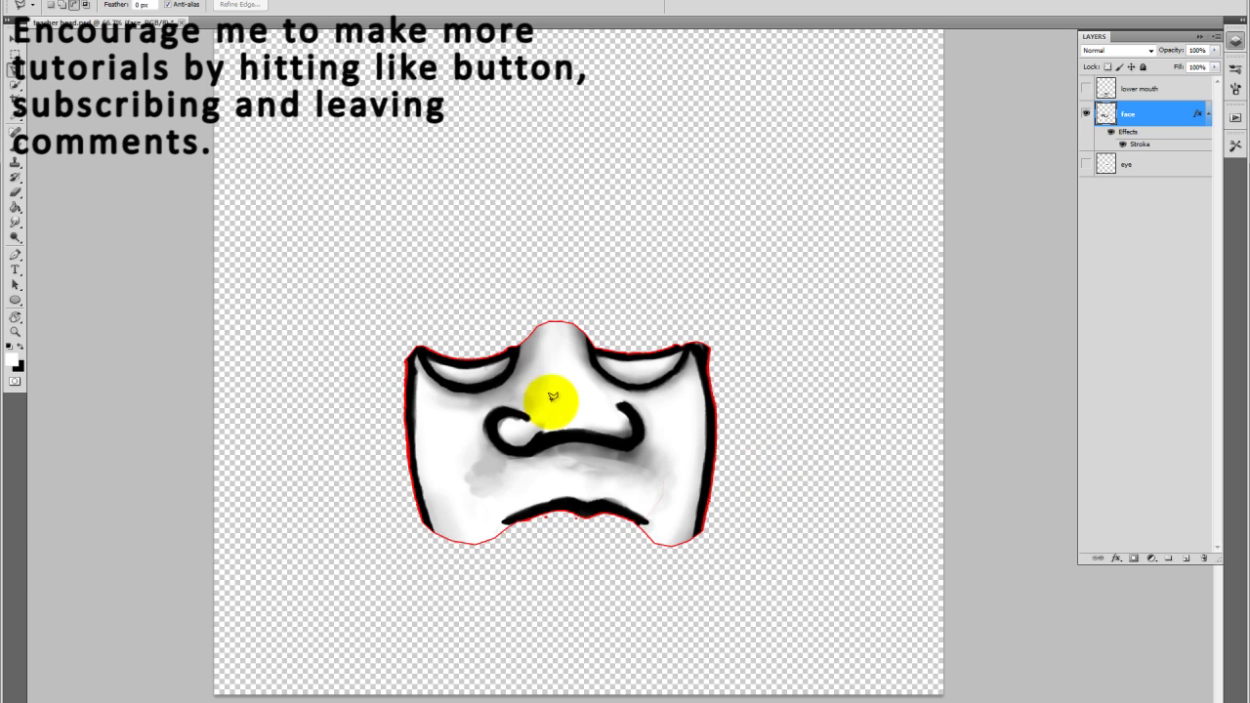
# Remove the red stroke effect from the cut-out middle section and rename its layer as mid face
pyautogui.hotkey('ctrl', 'z')
pyautogui.doubleClick(1129, 117)
pyautogui.write('mid')
pyautogui.click(1086, 114)
pyautogui.click(1086, 139)
pyautogui.click(1134, 139)
pyautogui.click(1086, 139)
pyautogui.click(1086, 114)
pyautogui.click(1164, 114)
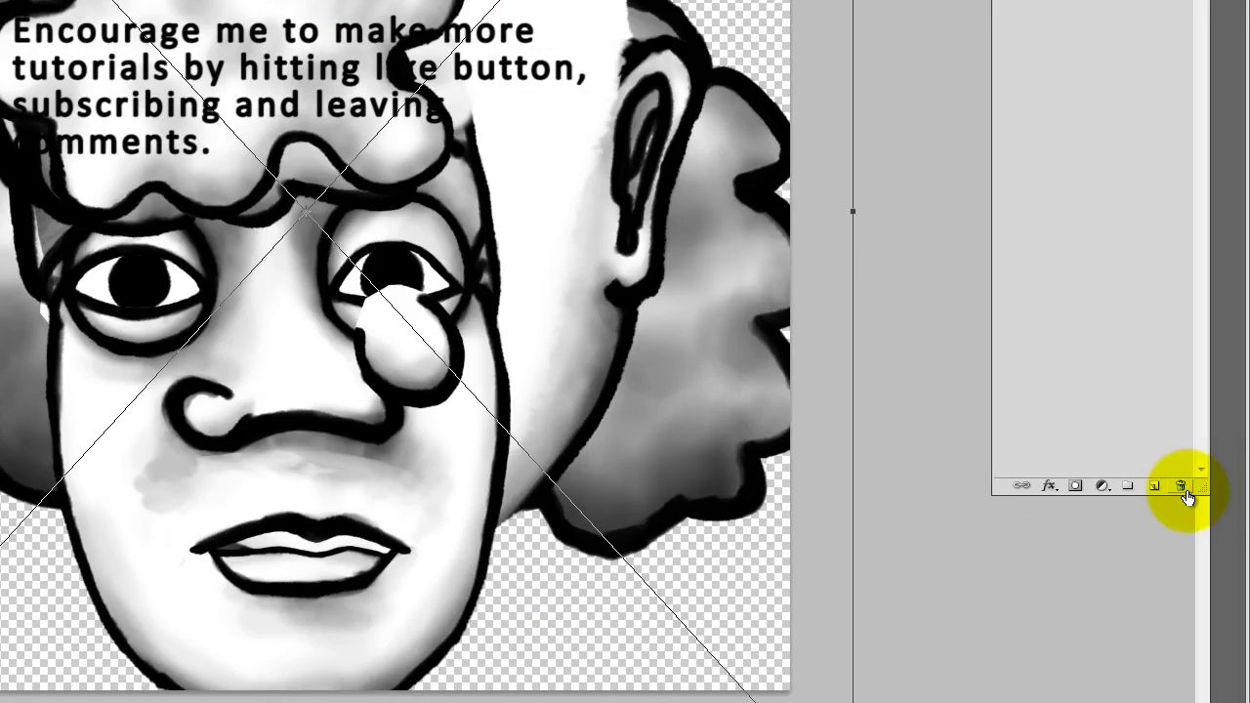
pyautogui.click(1204, 559)
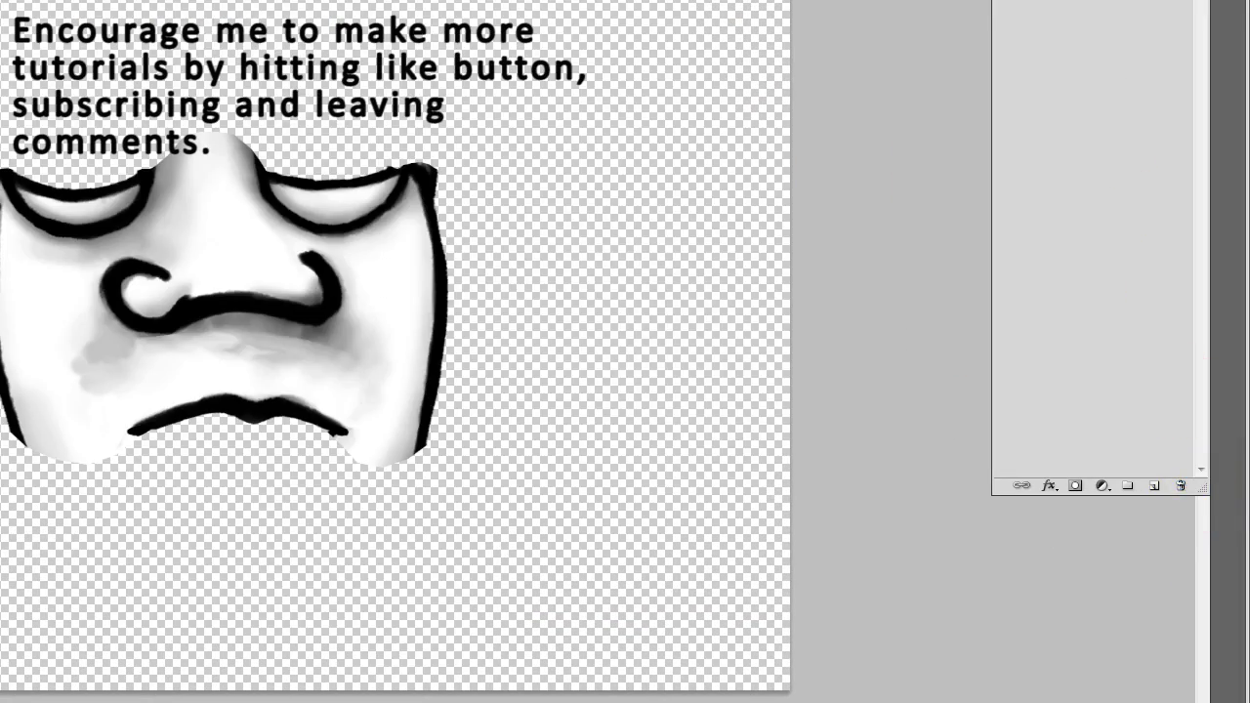
# Open teacher head.psd, copy its face layer into teacher head face parts.psd and close teacher head.psd
pyautogui.click(59, 4)
pyautogui.click(111, 72)
pyautogui.press('Right')
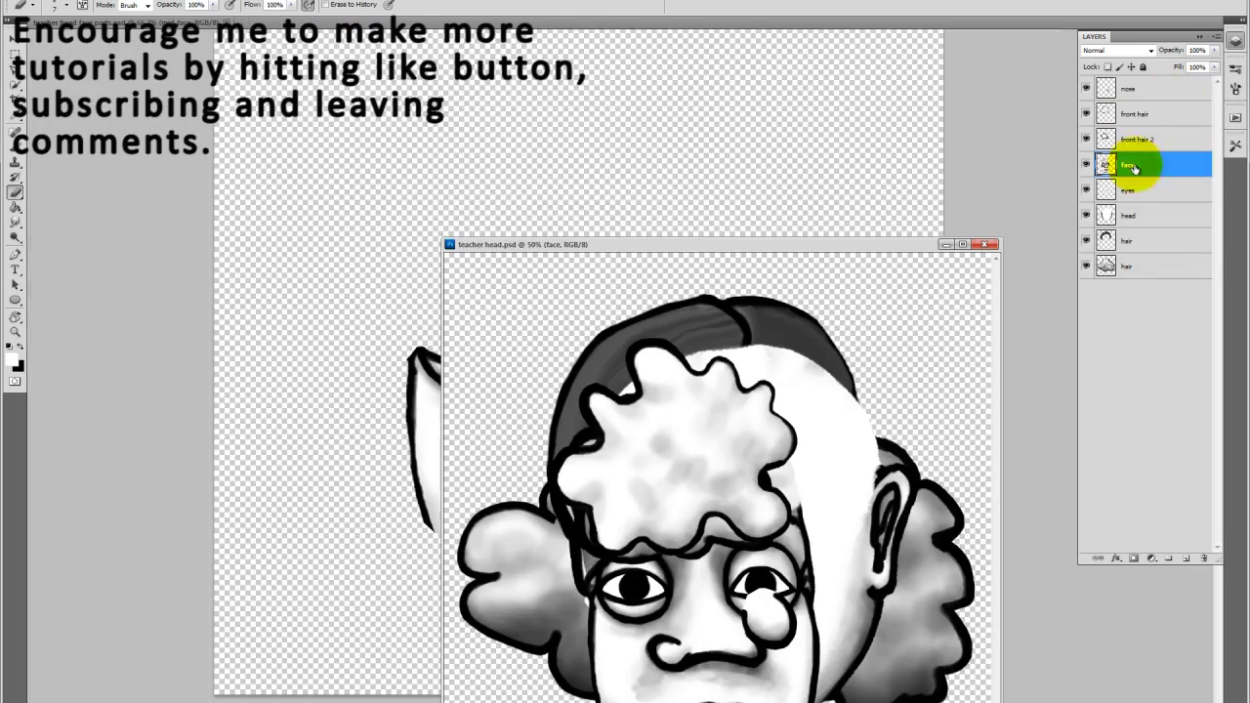
pyautogui.moveTo(1135, 169); pyautogui.dragTo(547, 196)
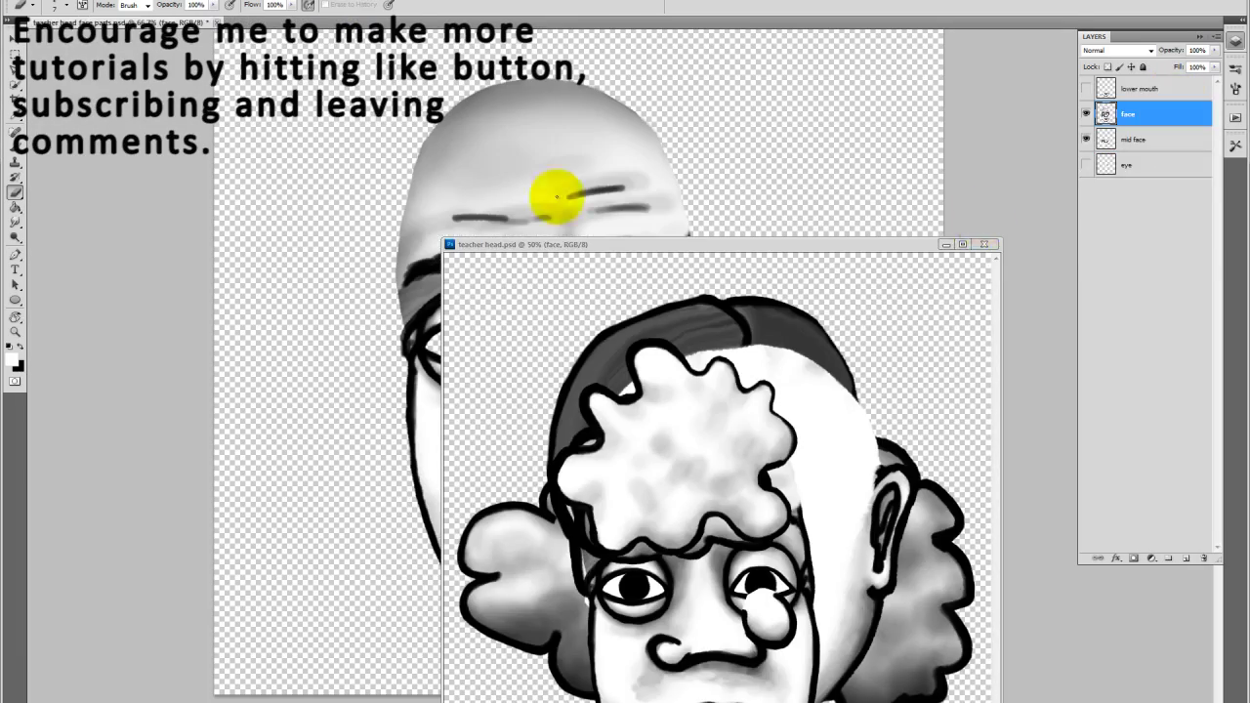
pyautogui.click(985, 244)
# Isolate the face layer below mid face, select the forehead down to the upper eyelids, delete everything else and deselect
pyautogui.keyDown('alt'); pyautogui.click(1086, 114); pyautogui.keyUp('alt')
pyautogui.moveTo(1153, 117); pyautogui.dragTo(1151, 152)
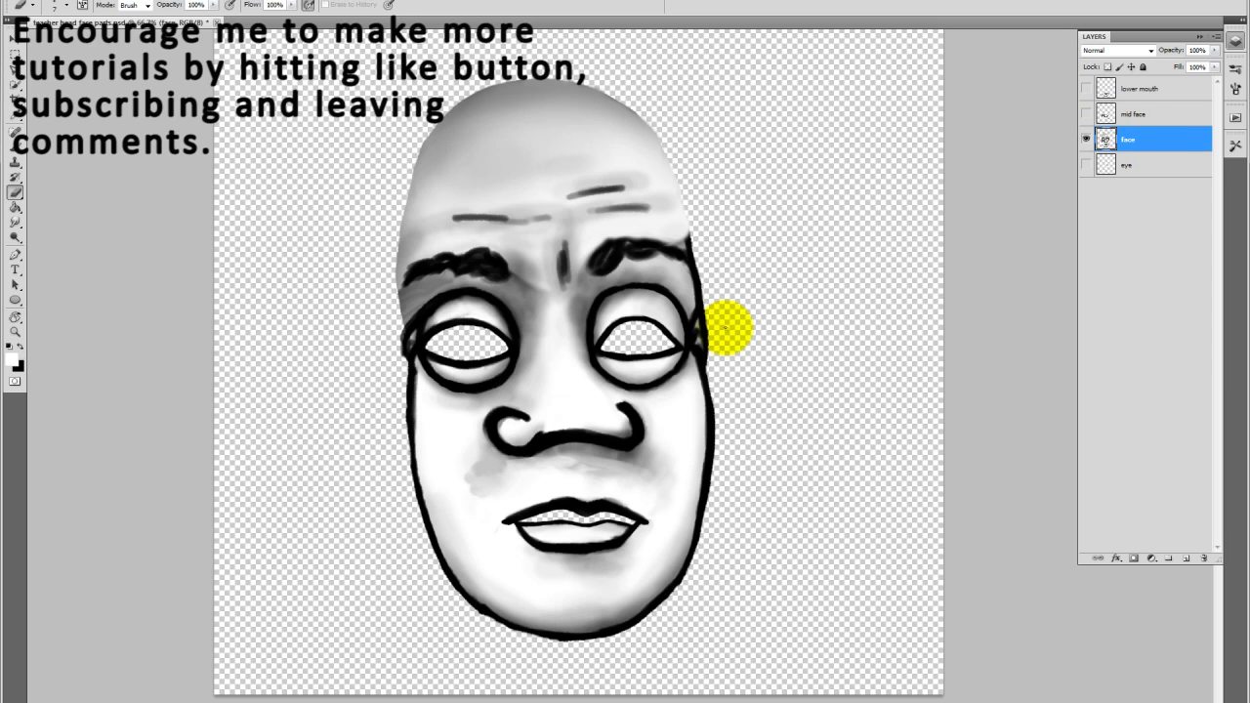
pyautogui.press('m')
pyautogui.moveTo(674, 340)
pyautogui.mouseDown()
pyautogui.moveTo(603, 342)
pyautogui.moveTo(559, 367)
pyautogui.moveTo(475, 335)
pyautogui.moveTo(405, 352)
pyautogui.moveTo(364, 283)
pyautogui.moveTo(408, 82)
pyautogui.moveTo(736, 121)
pyautogui.moveTo(721, 330)
pyautogui.mouseUp()
pyautogui.hotkey('ctrl', 'shift', 'i')
pyautogui.press('Delete')
pyautogui.hotkey('ctrl', 'd')
# Erase stray pixels around the forehead cut-out using a temporary red stroke outline, and rename the layer as upper face
pyautogui.press('F2')
pyautogui.press('e')
pyautogui.moveTo(377, 257); pyautogui.dragTo(377, 265)
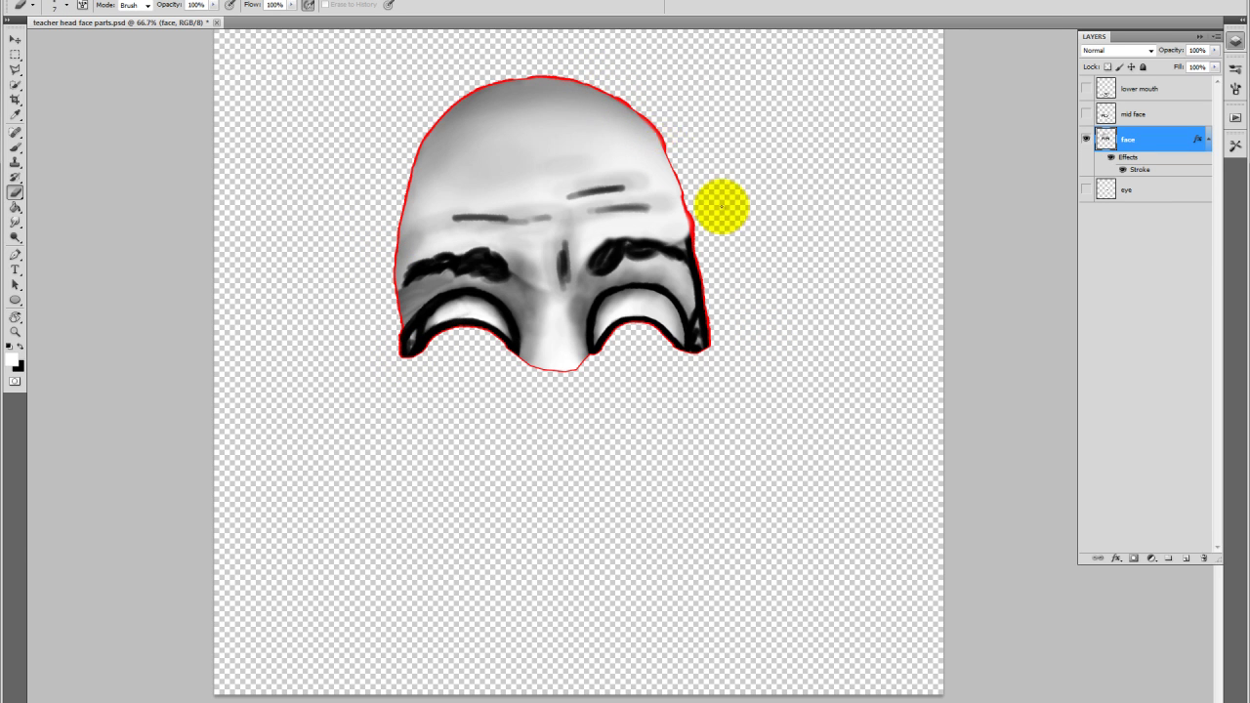
pyautogui.press('F3')
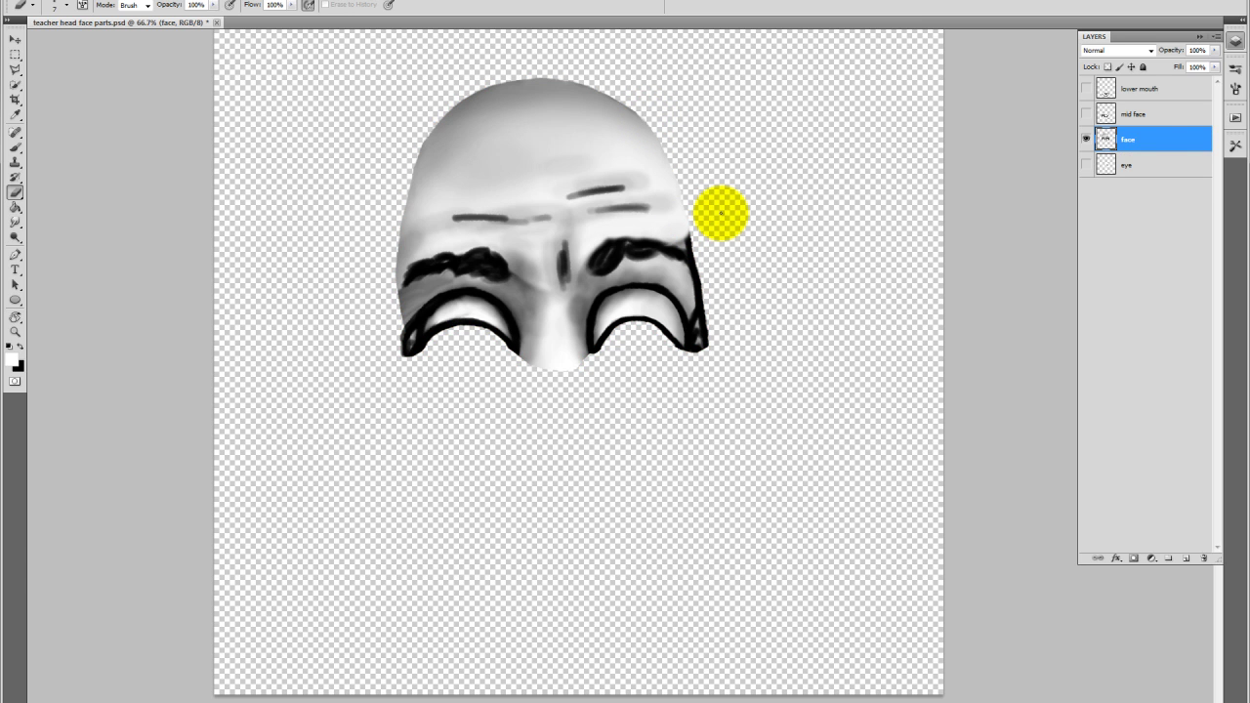
pyautogui.doubleClick(1128, 141)
pyautogui.write('upper')
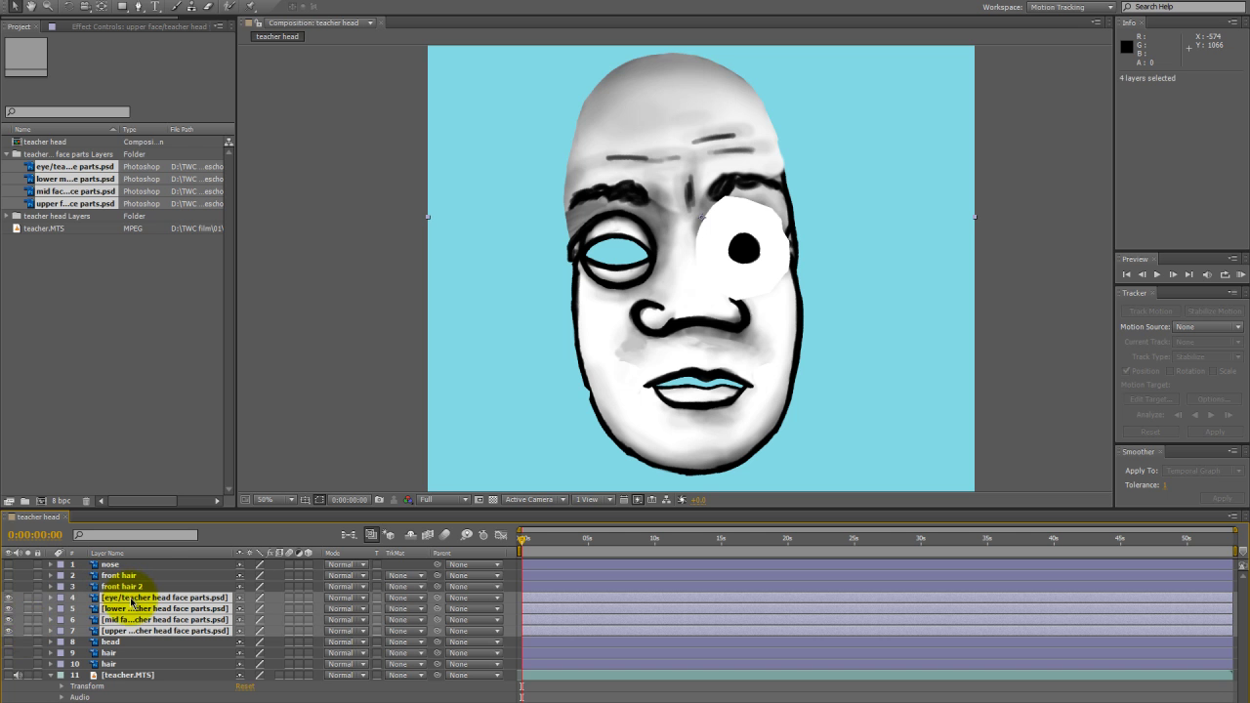
# In After Effects, rename the imported eye layer as eye and the lower mouth layer as lower head
pyautogui.click(117, 595)
pyautogui.press('Return')
pyautogui.write('eye')
pyautogui.press('Return')
pyautogui.click(143, 609)
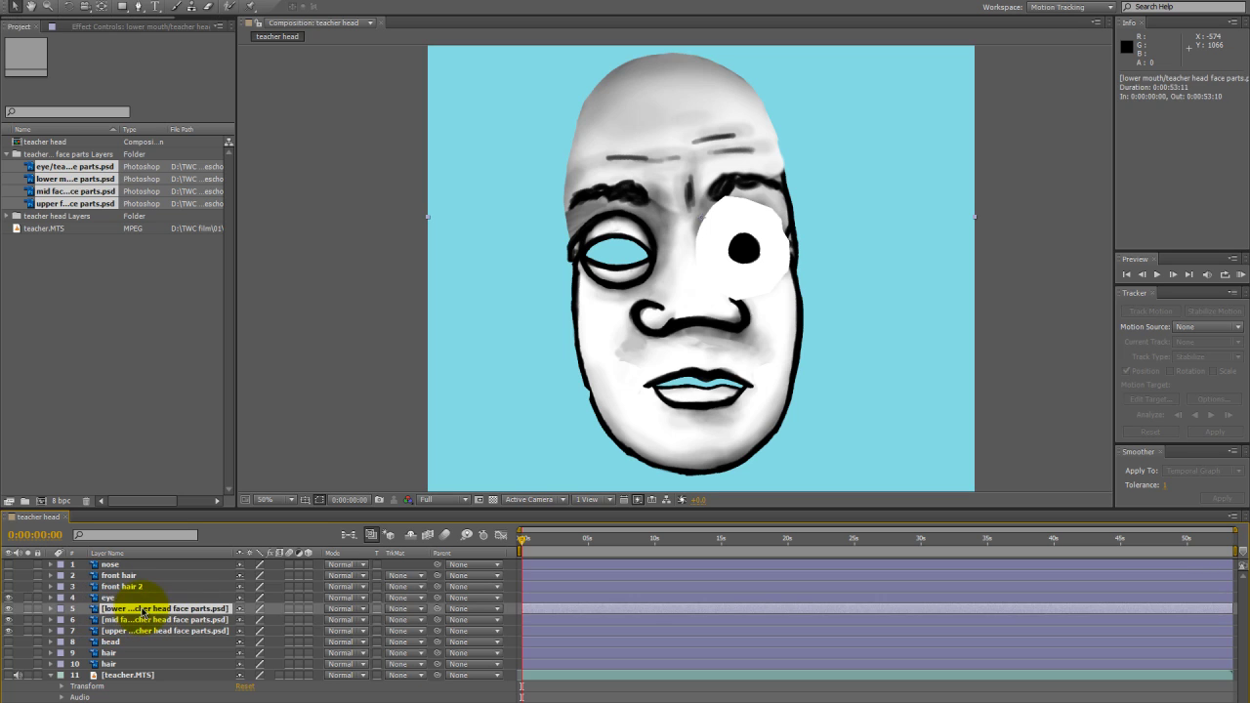
pyautogui.press('Return')
pyautogui.write('lower head')
pyautogui.press('Return')
# Rename the imported mid face layer as mid head and the upper face layer as upper head
pyautogui.click(147, 621)
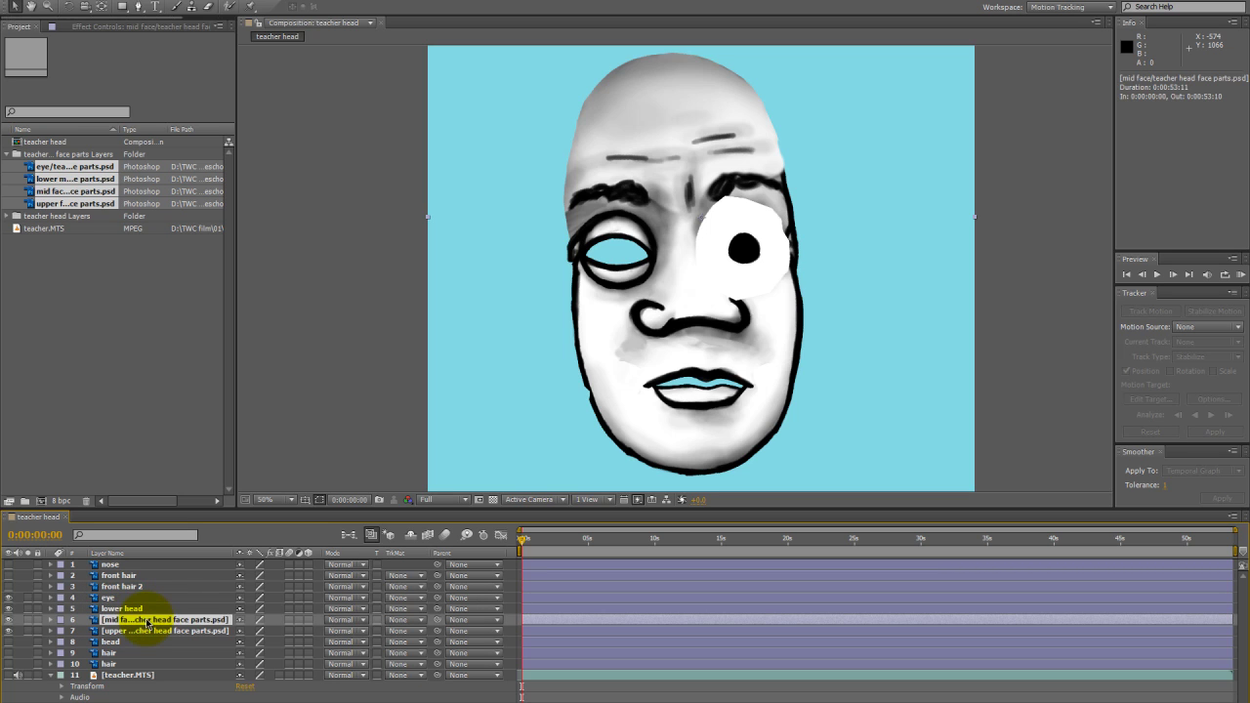
pyautogui.write('mid head')
pyautogui.press('Return')
pyautogui.click(149, 631)
pyautogui.press('Return')
pyautogui.write('u')
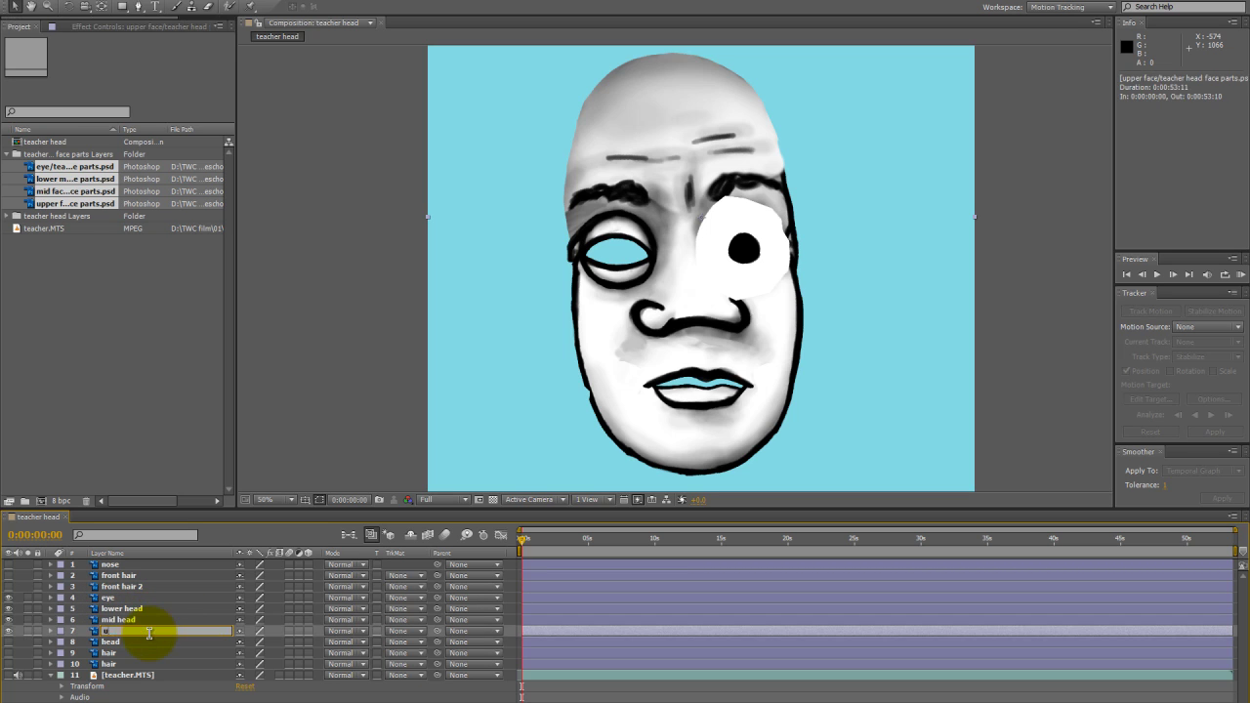
pyautogui.write('pper head')
pyautogui.press('Return')
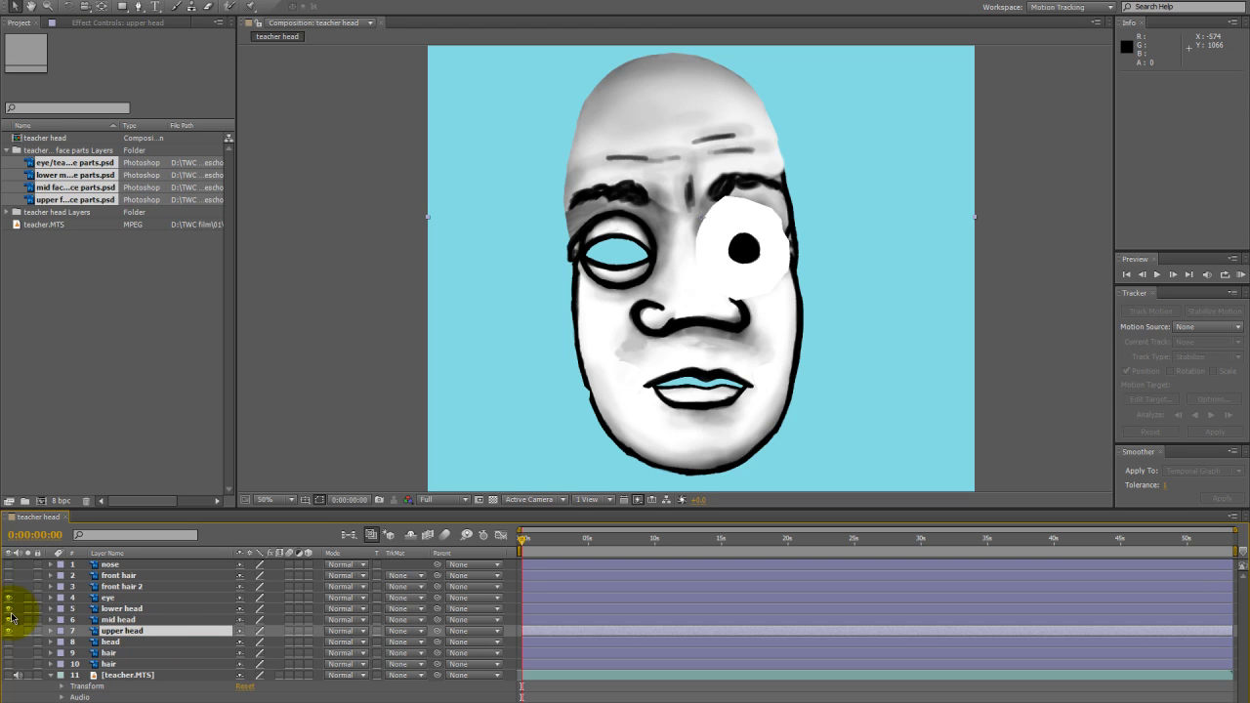
# Hide the eye, mid head and upper head layers to isolate the lower head layer
pyautogui.click(10, 598)
pyautogui.click(9, 620)
pyautogui.click(10, 631)
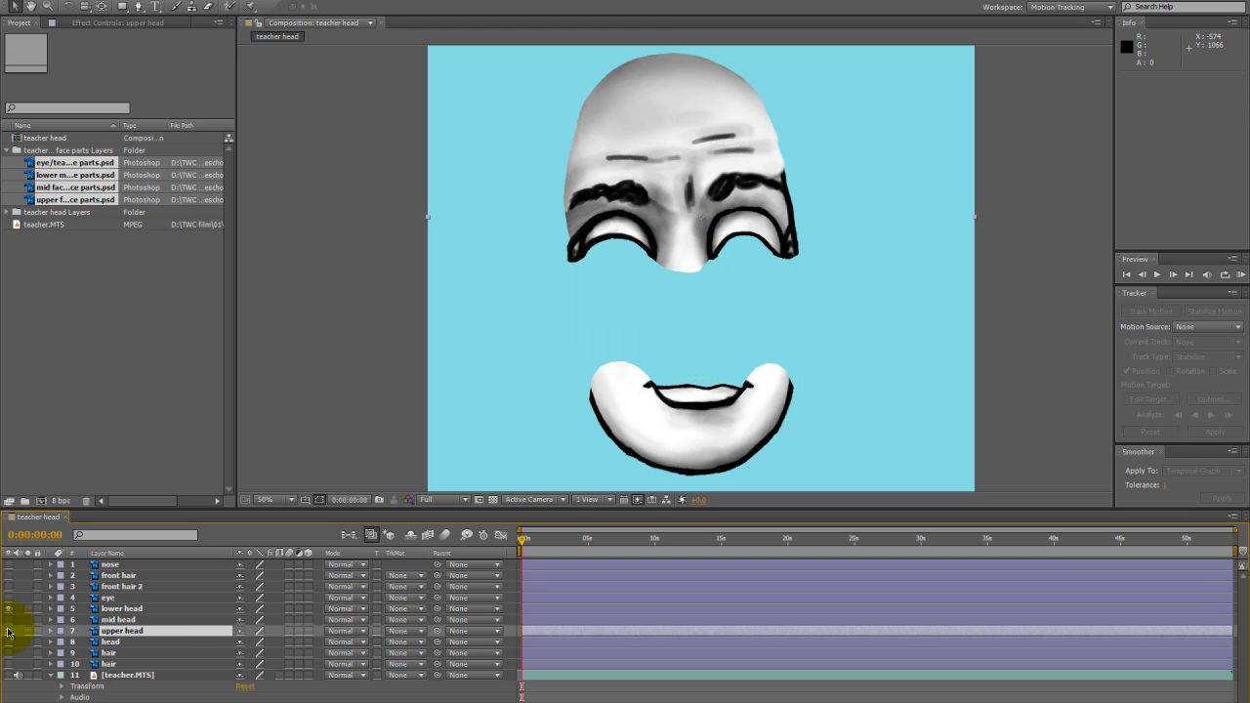
# Open the lower head layer on its own, pin one mouth corner with the Puppet Pin tool, and display its mesh at 437 triangles
pyautogui.doubleClick(155, 609)
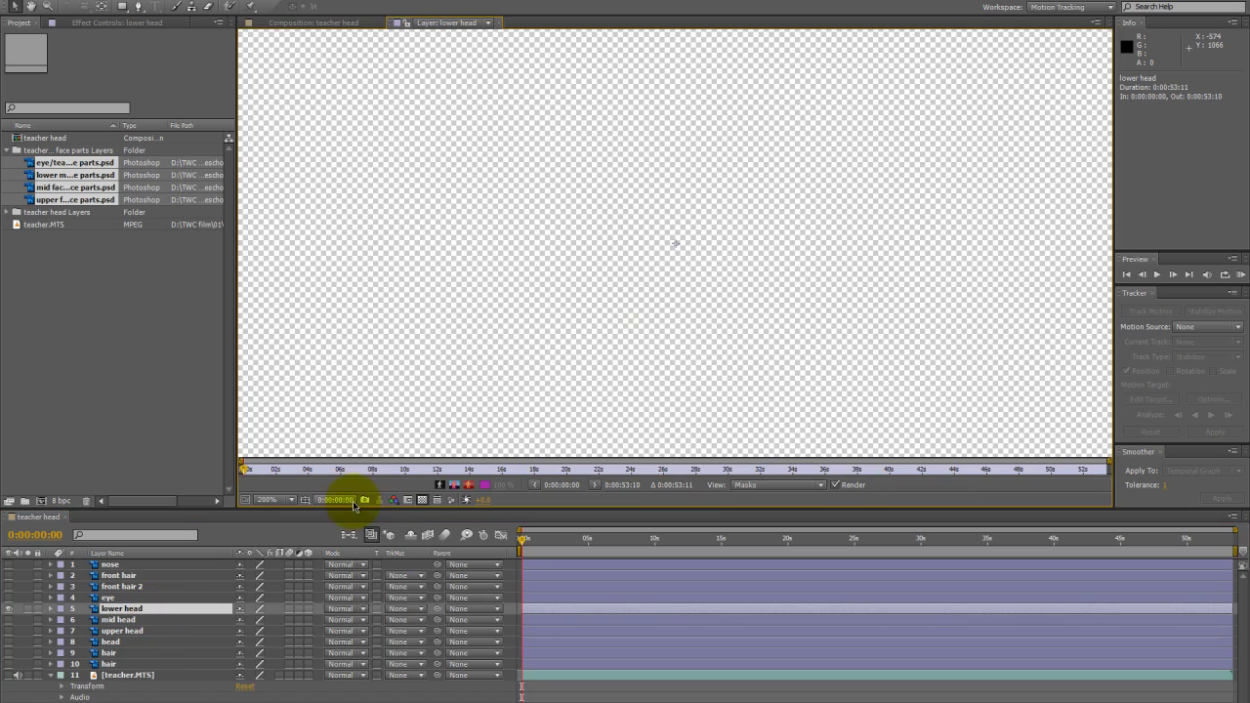
pyautogui.scroll(-1, 538, 256)
pyautogui.moveTo(561, 282); pyautogui.dragTo(567, 123)
pyautogui.scroll(1, 567, 195)
pyautogui.moveTo(597, 322); pyautogui.dragTo(598, 303)
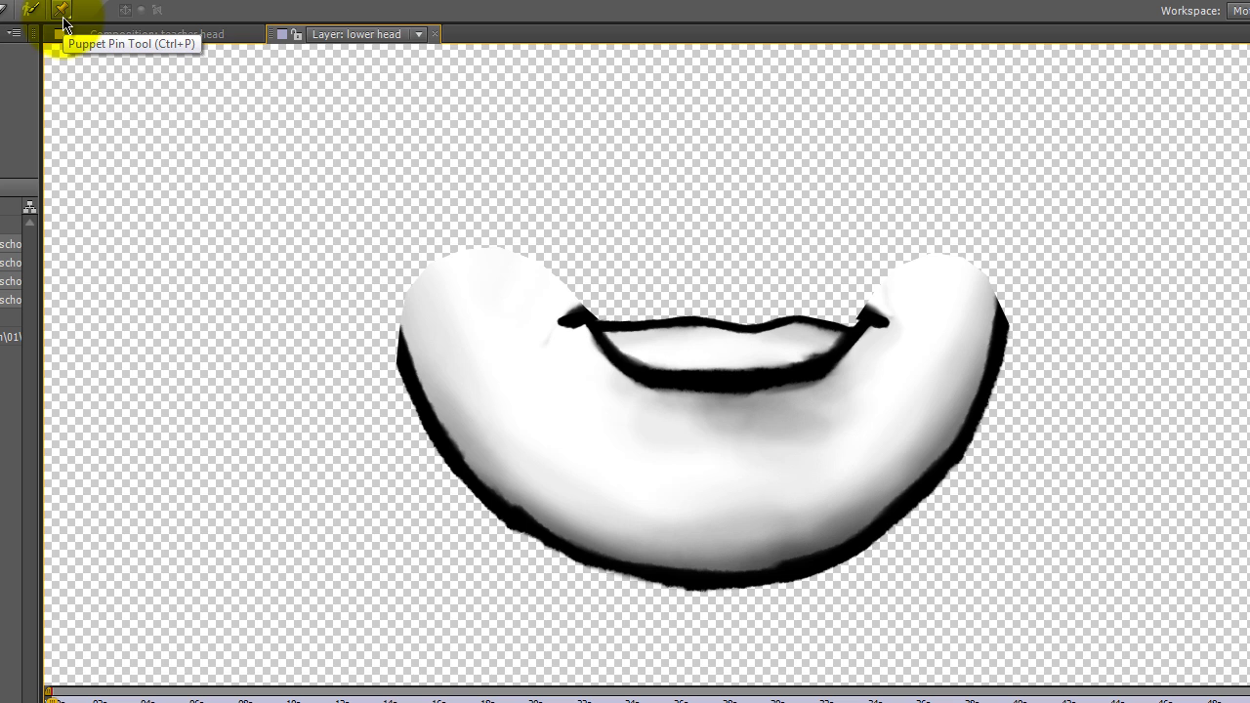
pyautogui.click(62, 12)
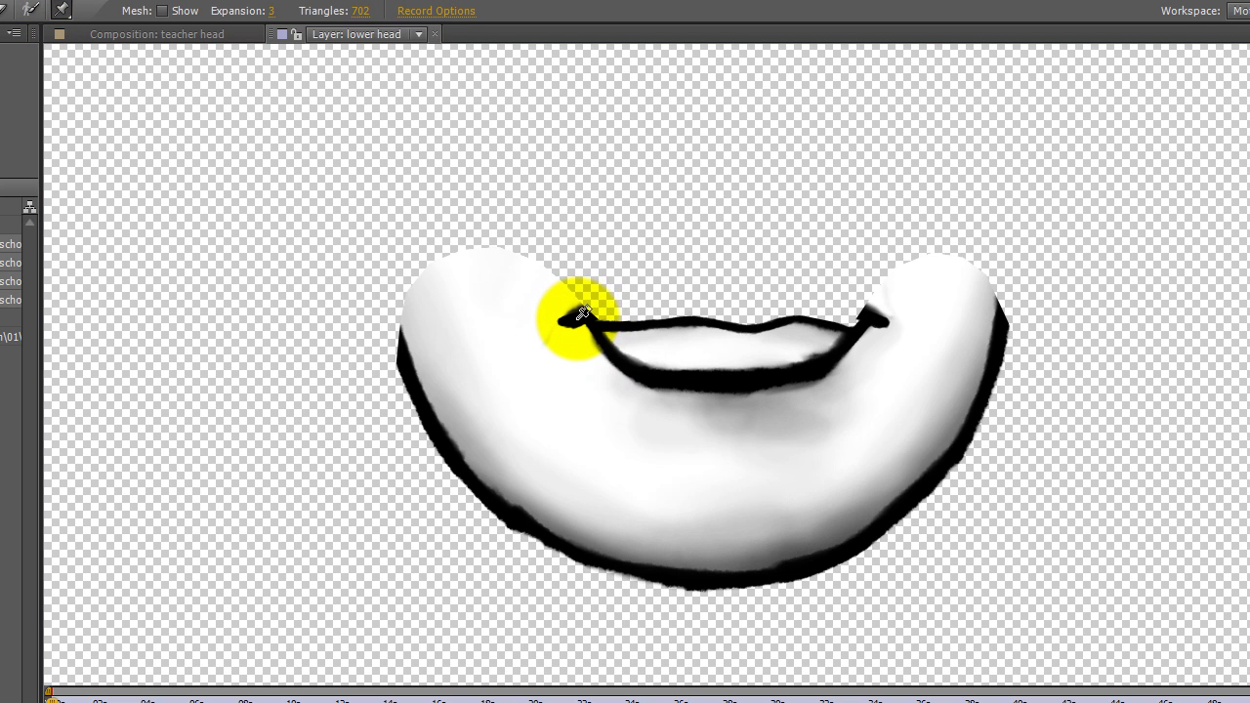
pyautogui.click(577, 318)
pyautogui.click(162, 11)
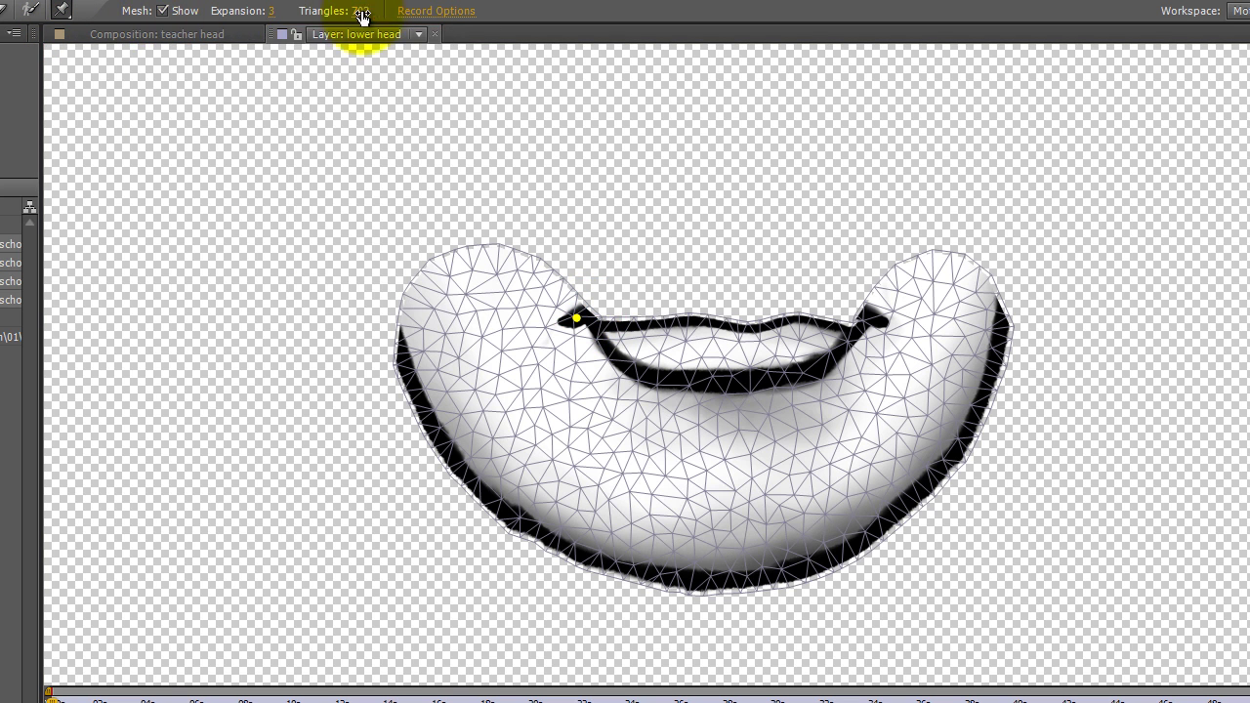
pyautogui.moveTo(354, 14)
pyautogui.mouseDown()
pyautogui.moveTo(358, 37)
pyautogui.moveTo(271, 10)
pyautogui.moveTo(360, 11)
pyautogui.moveTo(329, 13)
pyautogui.mouseUp()
# Add puppet pins at the other mouth corner, the lower lip and the chin, and return to the composition view
pyautogui.click(874, 316)
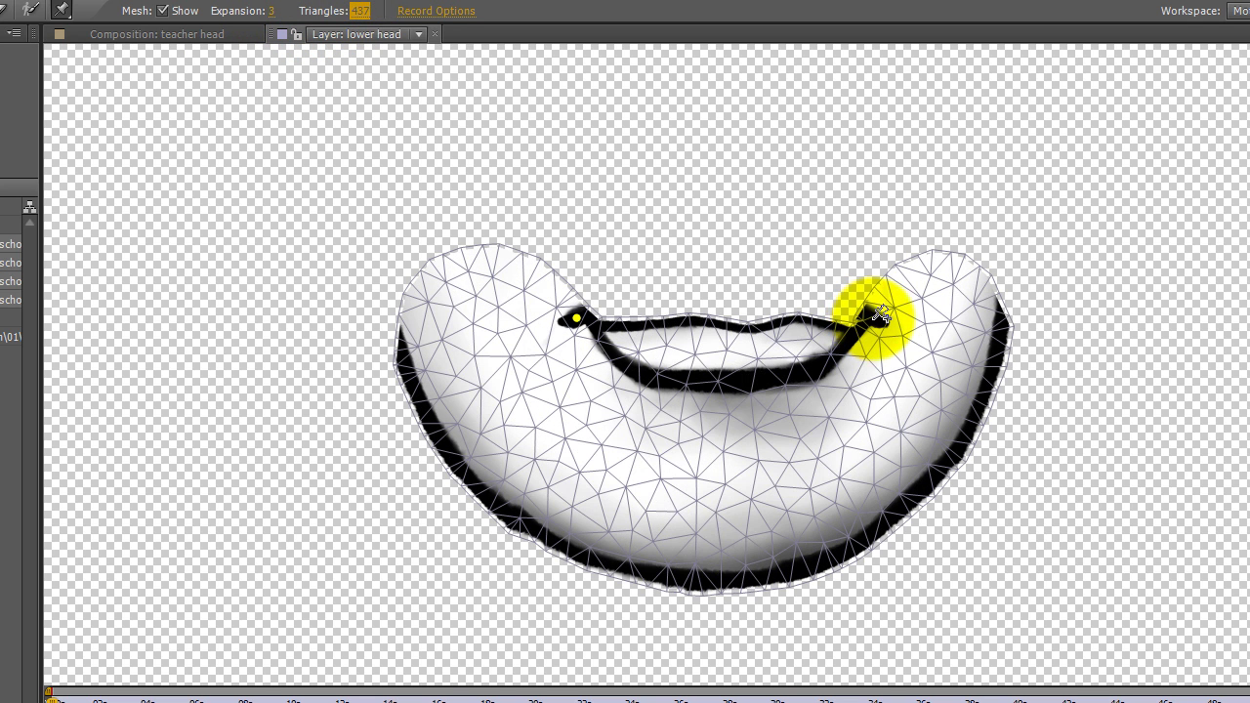
pyautogui.click(728, 375)
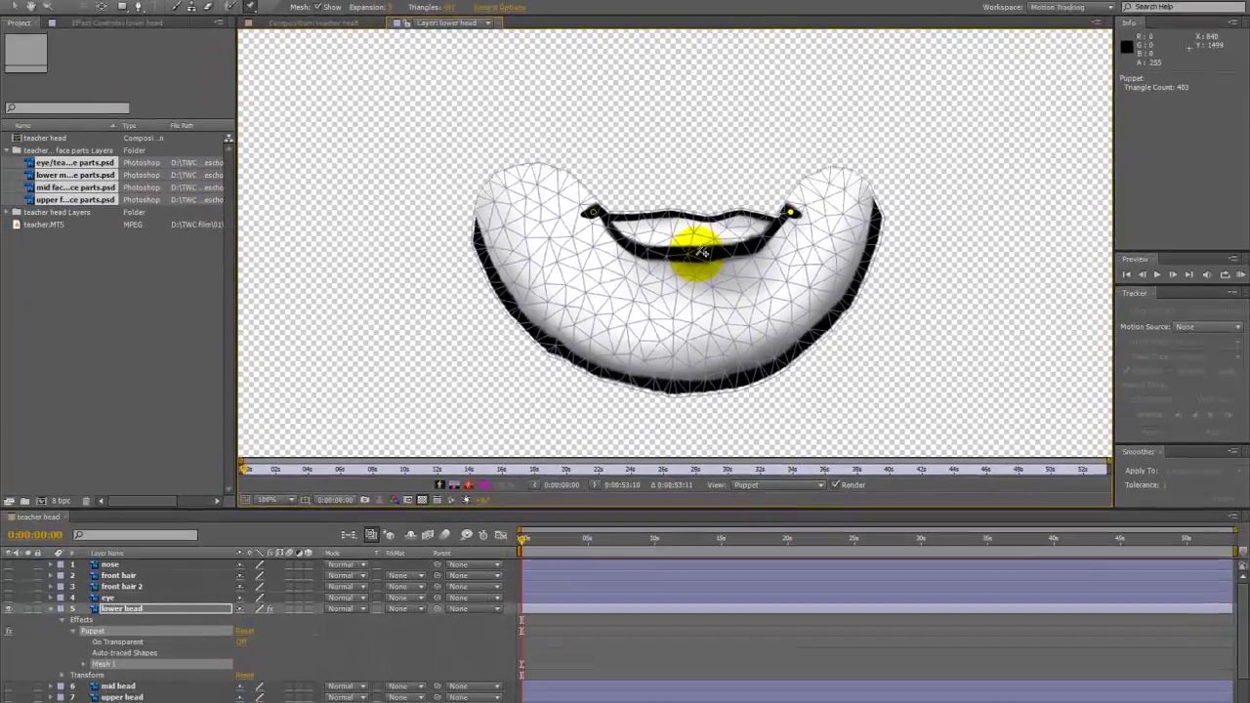
pyautogui.click(738, 491)
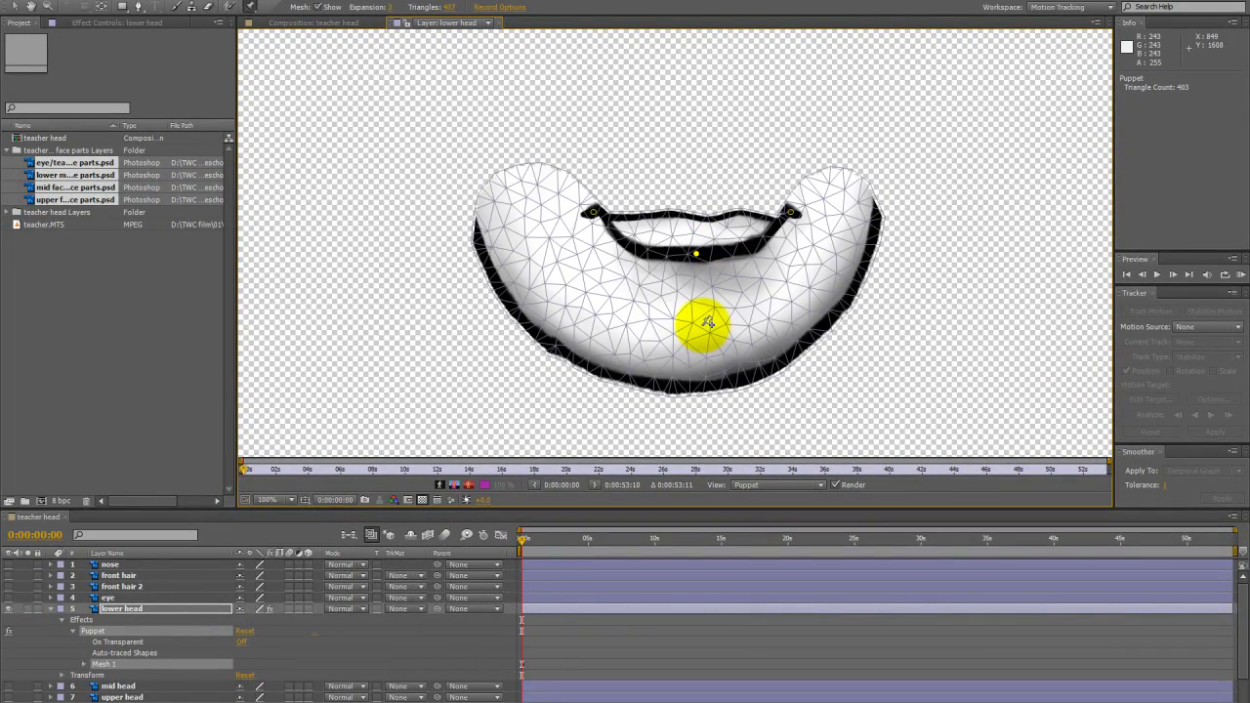
pyautogui.click(704, 323)
pyautogui.scroll(-1, 477, 266)
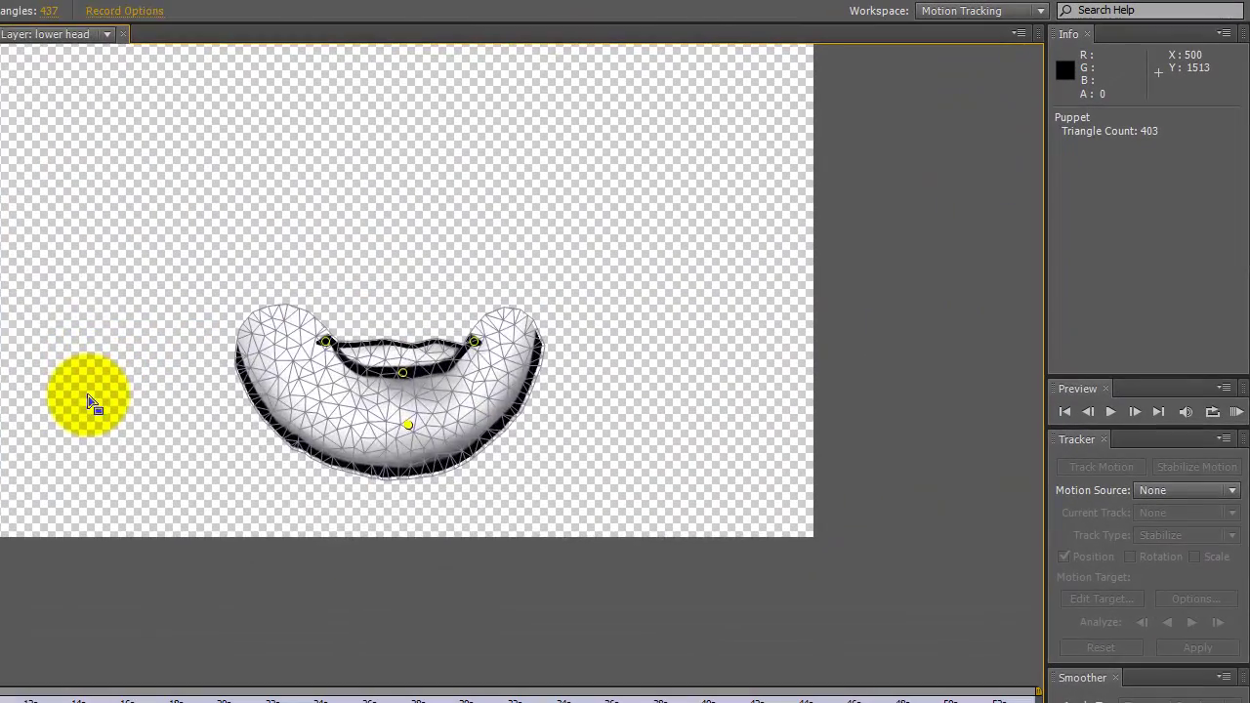
pyautogui.moveTo(473, 169); pyautogui.dragTo(490, 297)
pyautogui.moveTo(110, 446); pyautogui.dragTo(103, 338)
pyautogui.click(122, 35)
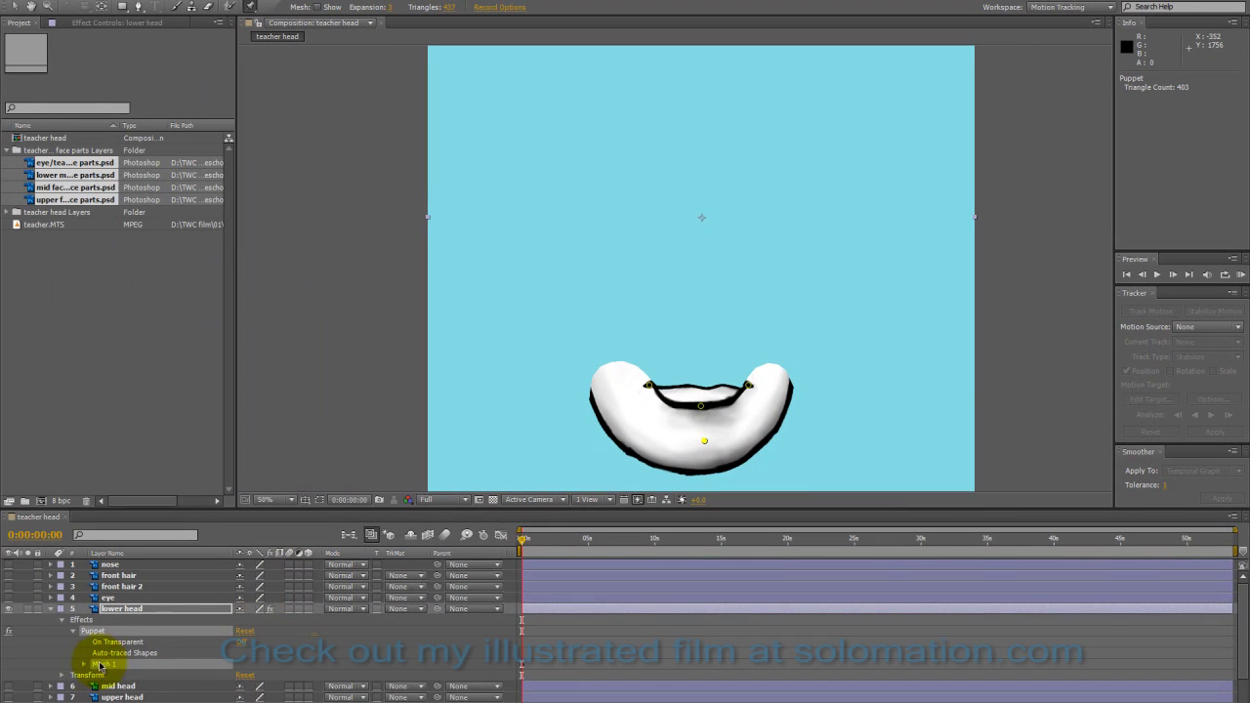
# Rename the lower head layer's puppet pins as chin, low lip and L outer lip, and name the opposite mouth corner's pin to match
pyautogui.click(84, 663)
pyautogui.scroll(-1, 157, 657)
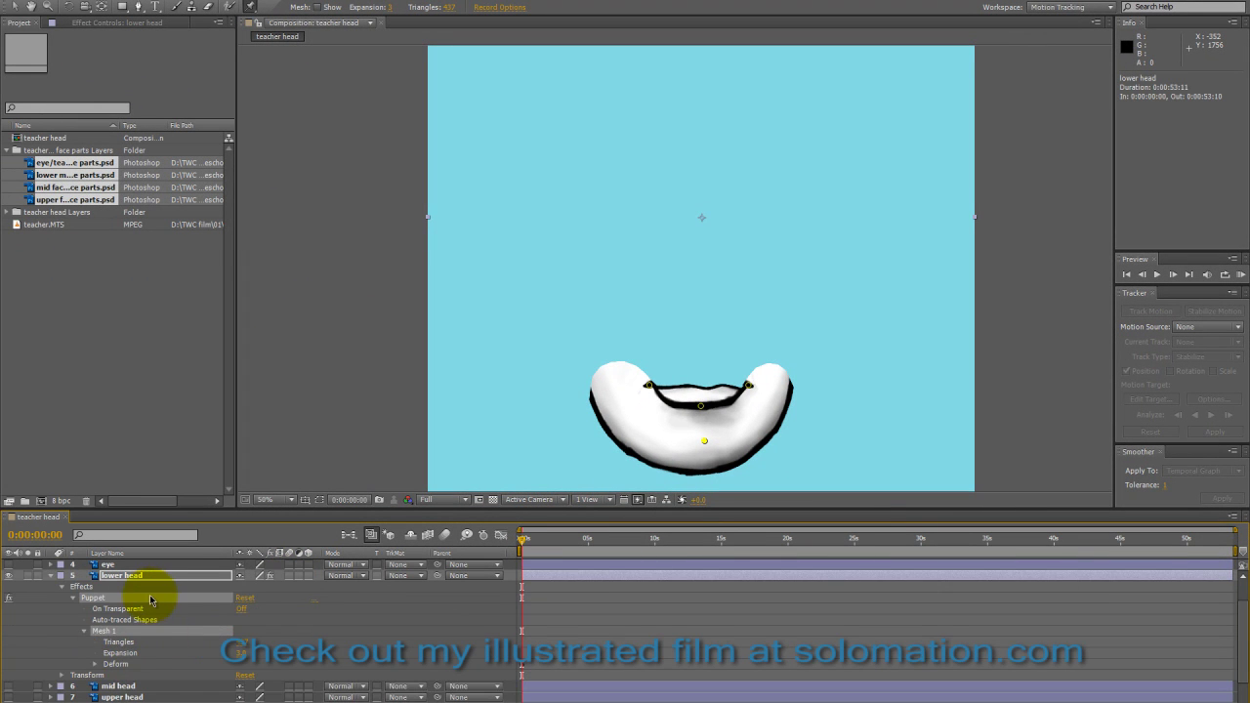
pyautogui.press('u')
pyautogui.click(161, 634)
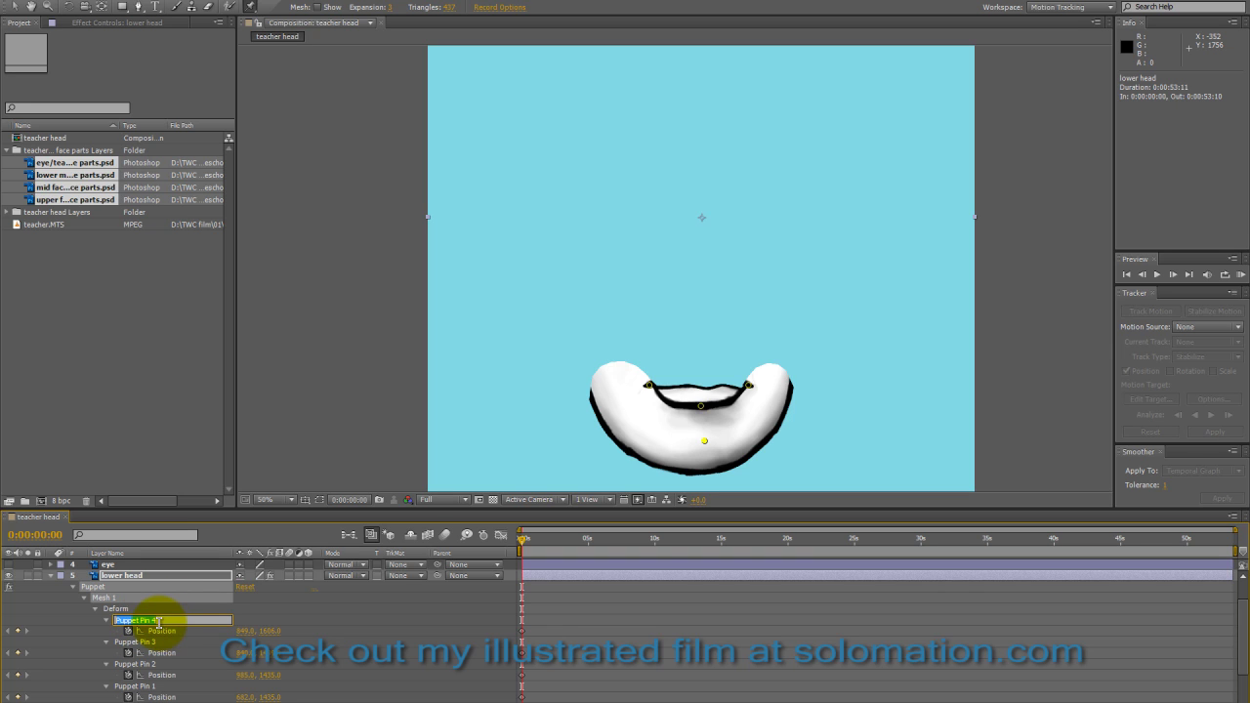
pyautogui.write('n')
pyautogui.click(146, 643)
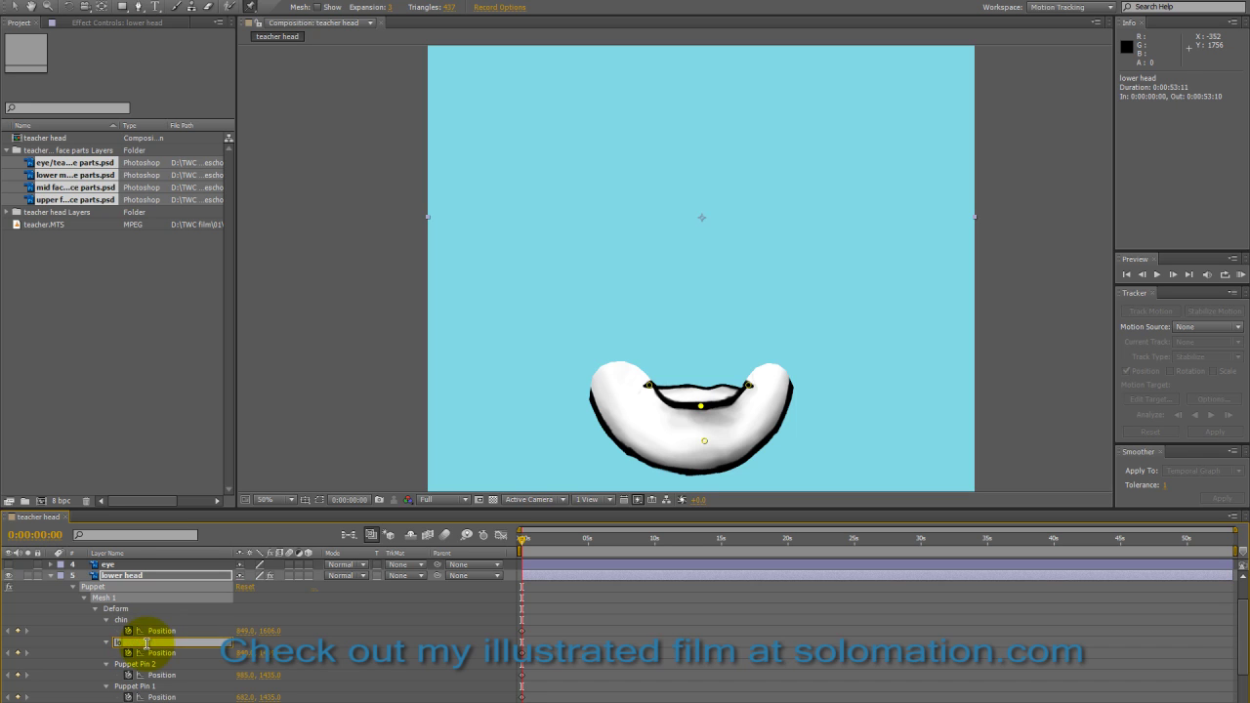
pyautogui.click(139, 670)
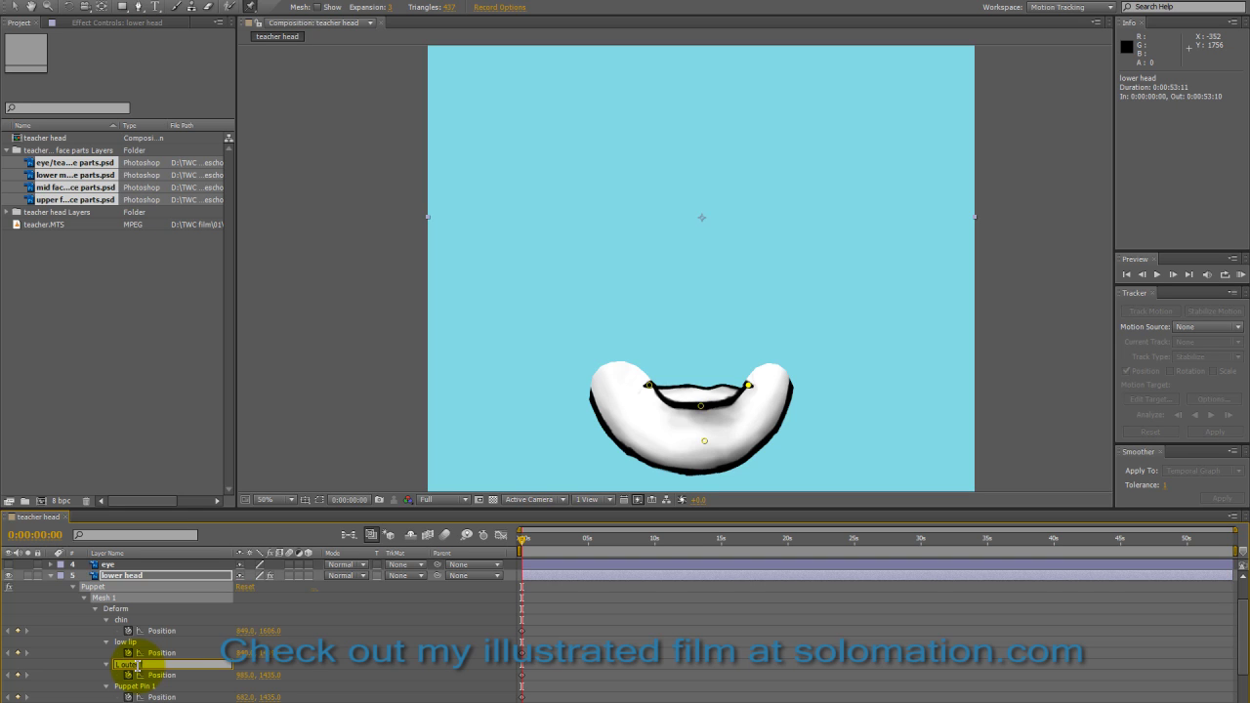
pyautogui.click(143, 688)
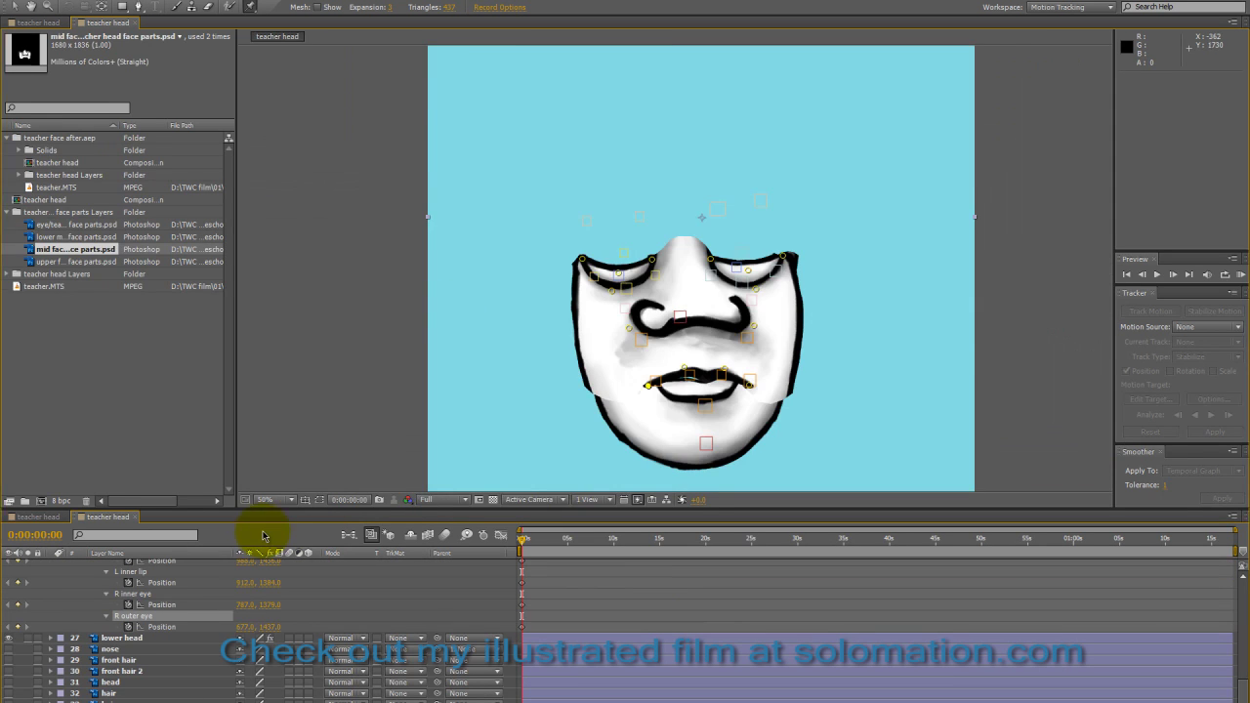
# Link the mid face layer's L snear pin position to the L snear null's position with an expression
pyautogui.press('`')
pyautogui.scroll(5, 234, 336)
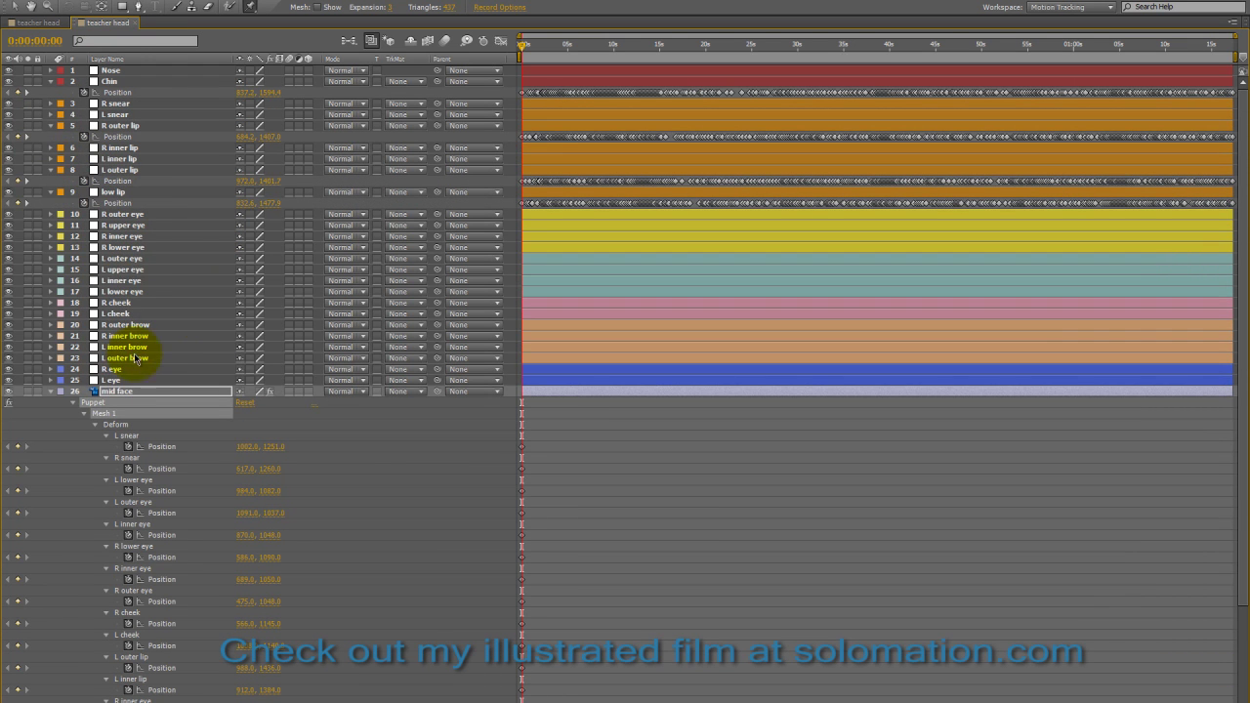
pyautogui.click(163, 118)
pyautogui.press('p')
pyautogui.keyDown('alt'); pyautogui.click(127, 457); pyautogui.keyUp('alt')
pyautogui.moveTo(274, 469); pyautogui.dragTo(127, 126)
pyautogui.click(446, 464)
# Link the R snear pin position to the R snear null's position with an expression
pyautogui.click(154, 105)
pyautogui.press('p')
pyautogui.keyDown('alt'); pyautogui.click(128, 502); pyautogui.keyUp('alt')
pyautogui.moveTo(274, 513); pyautogui.dragTo(117, 114)
pyautogui.click(395, 476)
# Link the L lower eye pin position to the L lower eye null's position
pyautogui.click(122, 314)
pyautogui.press('p')
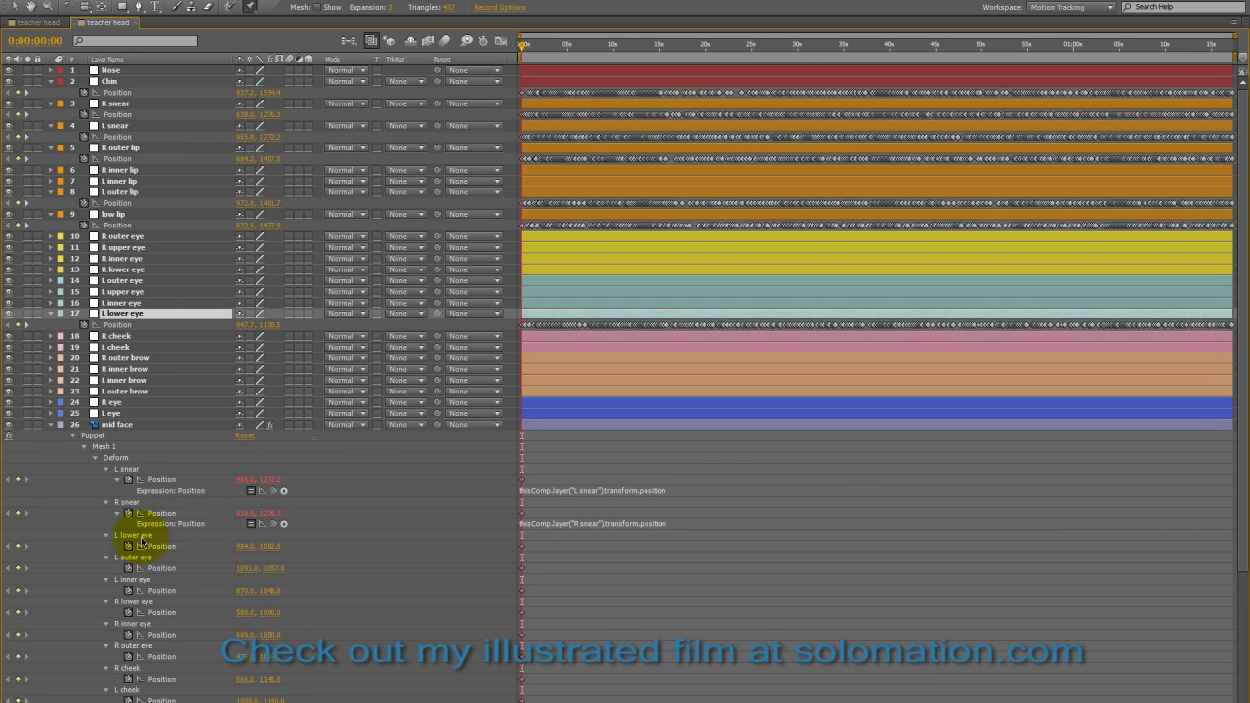
pyautogui.keyDown('alt'); pyautogui.click(128, 546); pyautogui.keyUp('alt')
pyautogui.moveTo(274, 557); pyautogui.dragTo(122, 324)
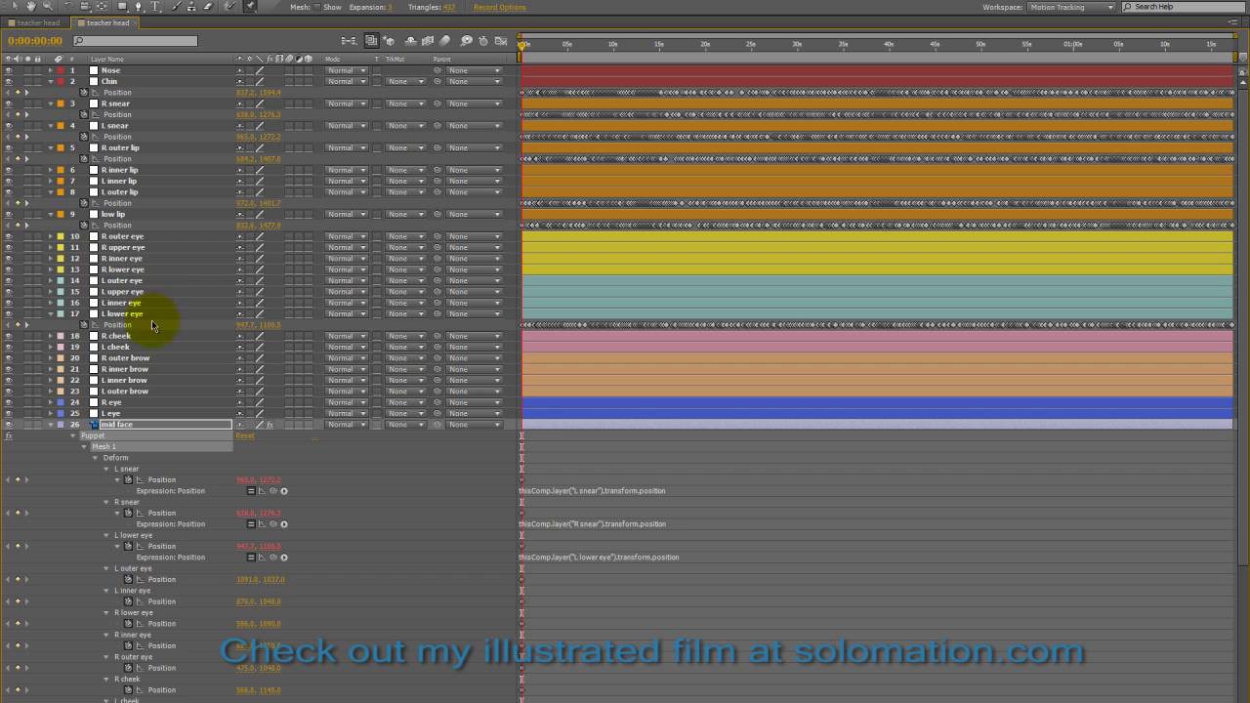
# Link the L outer eye pin position to the L outer eye null's position
pyautogui.click(166, 281)
pyautogui.press('p')
pyautogui.keyDown('alt'); pyautogui.click(128, 590); pyautogui.keyUp('alt')
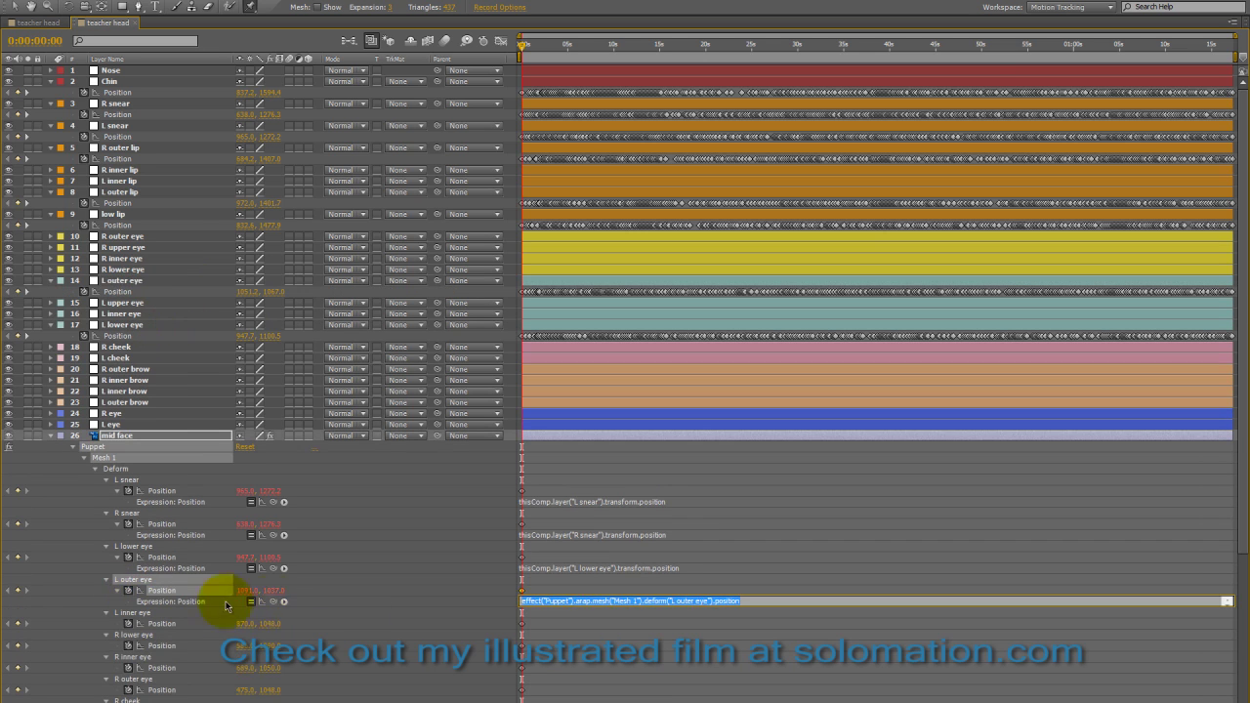
# Link the L inner eye pin position to the L inner eye null's position
pyautogui.scroll(-2, 384, 574)
pyautogui.click(117, 247)
pyautogui.press('p')
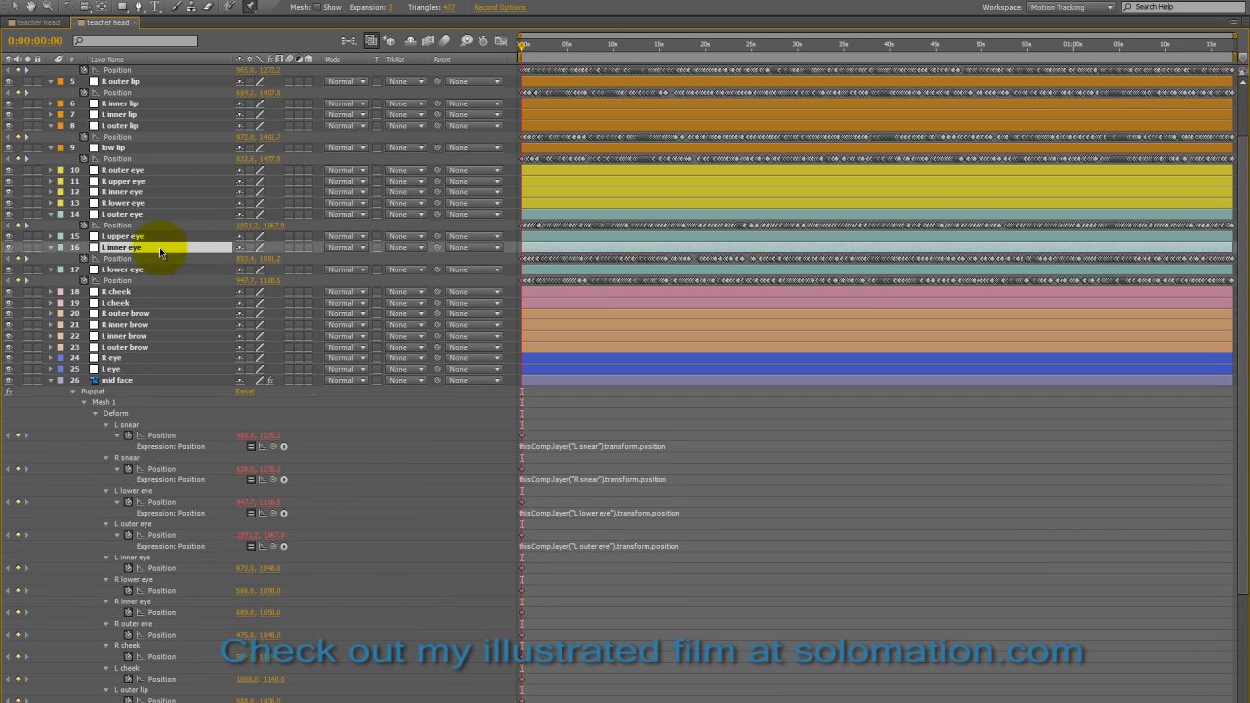
pyautogui.keyDown('alt'); pyautogui.click(128, 569); pyautogui.keyUp('alt')
pyautogui.moveTo(283, 579); pyautogui.dragTo(118, 258)
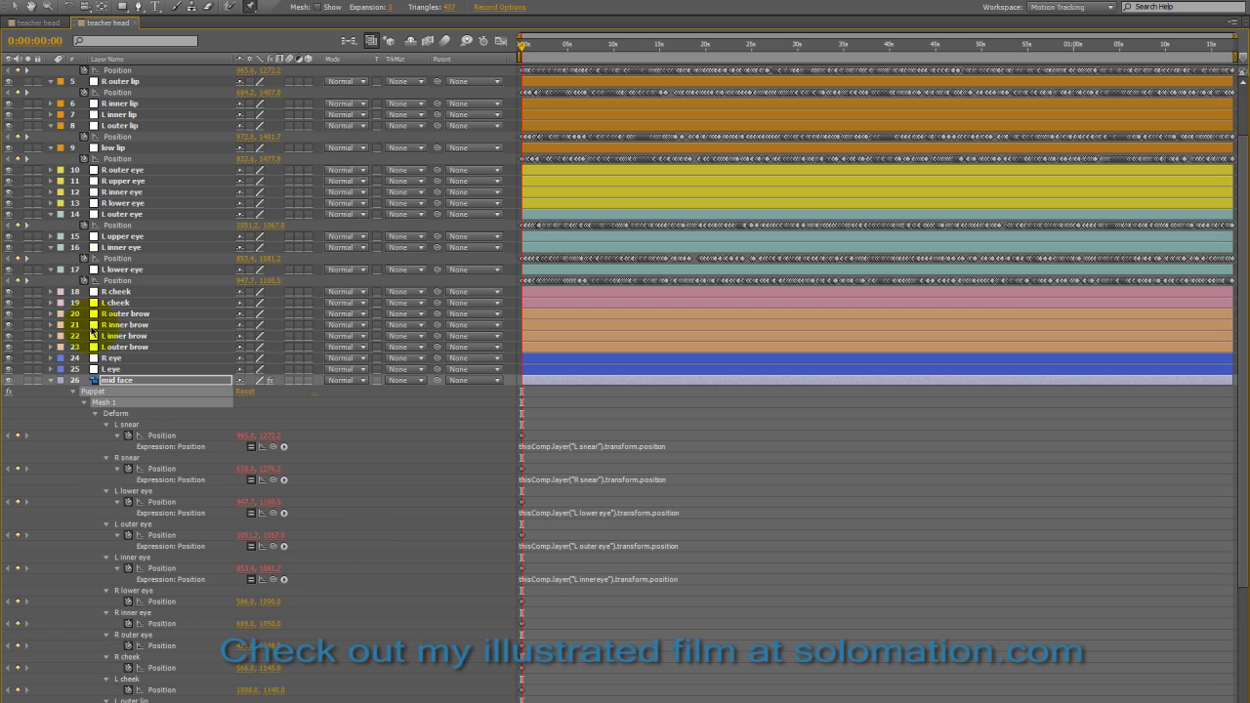
# Link the R lower eye pin position to the R lower eye null's position
pyautogui.click(136, 203)
pyautogui.press('p')
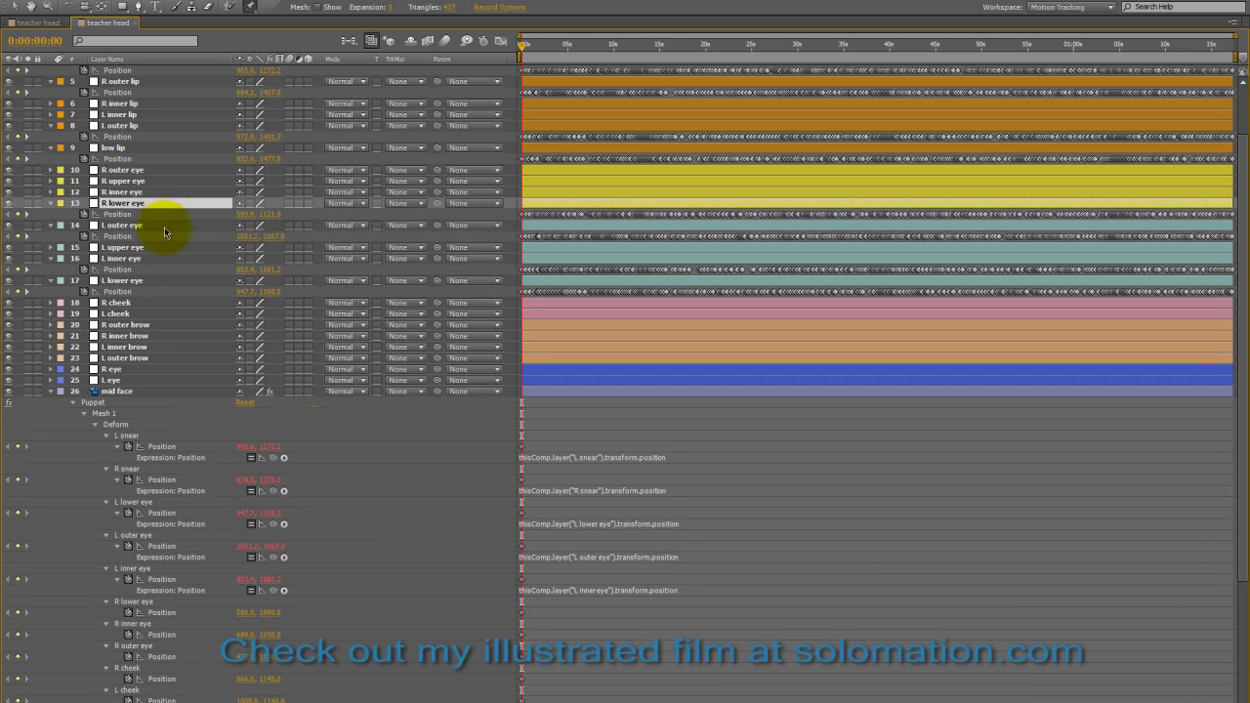
pyautogui.keyDown('alt'); pyautogui.click(128, 612); pyautogui.keyUp('alt')
pyautogui.moveTo(274, 623); pyautogui.dragTo(117, 211)
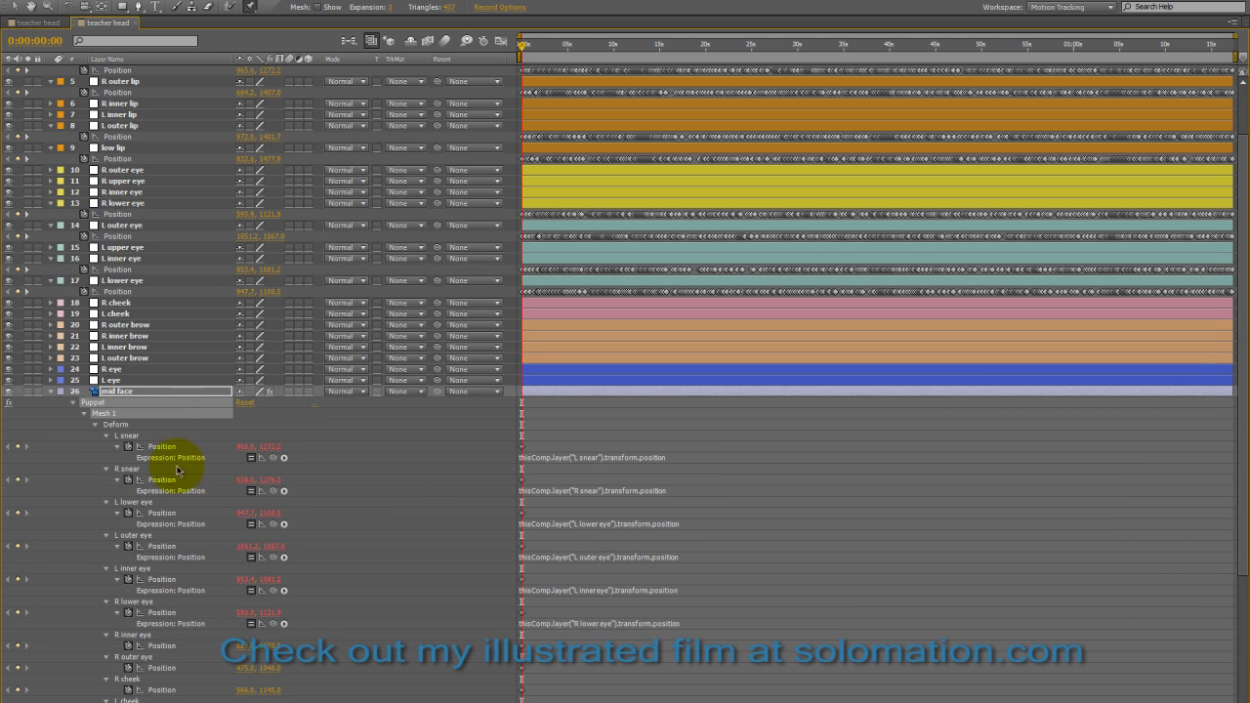
# Link the mid face layer's inner right eye pin position to the R inner eye null's position
pyautogui.click(122, 191)
pyautogui.press('p')
pyautogui.keyDown('alt'); pyautogui.click(128, 656); pyautogui.keyUp('alt')
pyautogui.moveTo(283, 668); pyautogui.dragTo(154, 190)
# Collapse the position properties of the L lower eye, L inner eye and L outer eye nulls
pyautogui.scroll(-3, 404, 550)
pyautogui.click(51, 159)
pyautogui.click(51, 137)
pyautogui.click(51, 104)
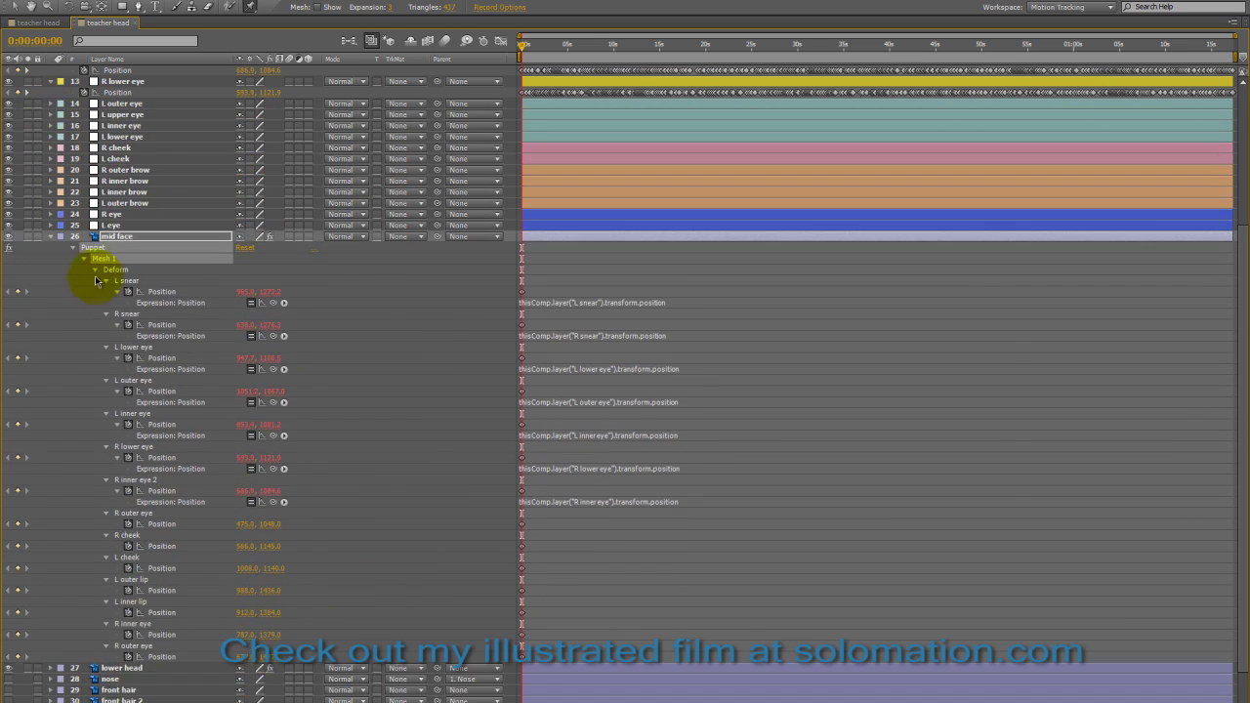
# Collapse the seven linked mid face puppet pins and the L outer lip and low lip nulls
pyautogui.click(106, 281)
pyautogui.click(105, 293)
pyautogui.click(105, 304)
pyautogui.click(106, 329)
pyautogui.click(106, 361)
pyautogui.click(106, 394)
pyautogui.click(106, 428)
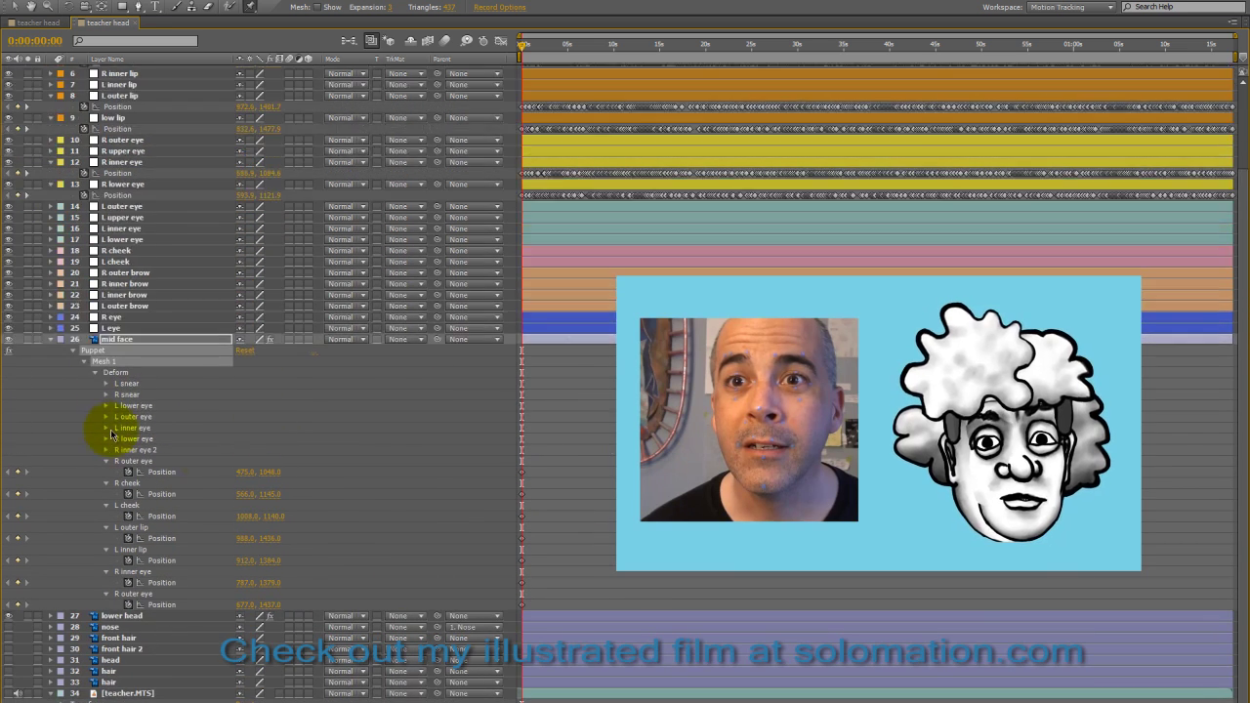
pyautogui.click(49, 95)
pyautogui.click(50, 117)
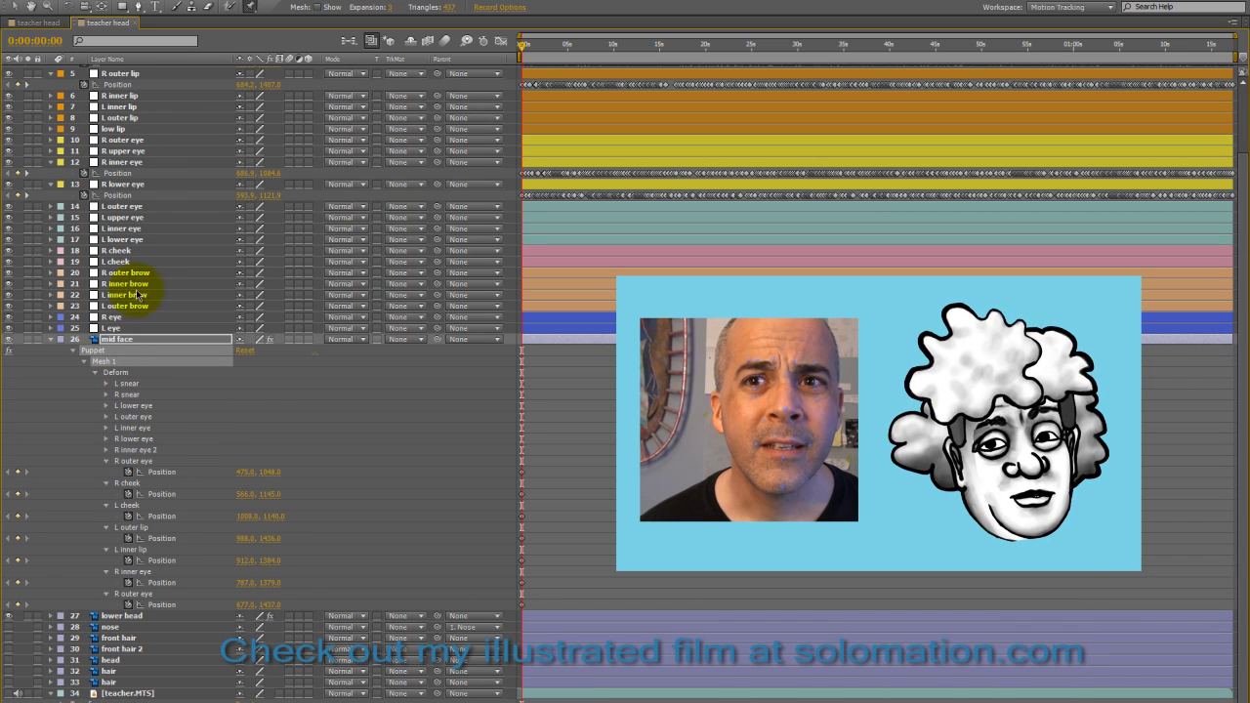
# Link the mid face layer's outer right eye pin position to the R outer eye null's position, and collapse that pin
pyautogui.click(139, 141)
pyautogui.press('p')
pyautogui.keyDown('alt'); pyautogui.click(128, 484); pyautogui.keyUp('alt')
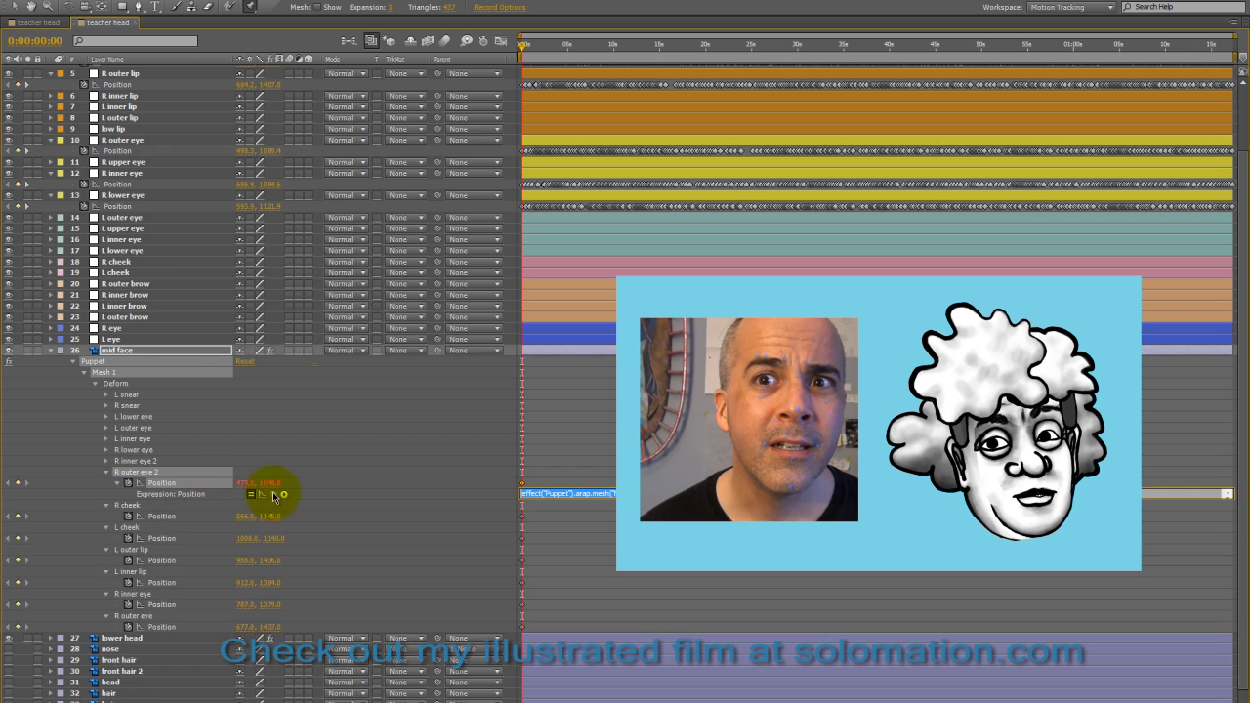
pyautogui.moveTo(271, 494); pyautogui.dragTo(116, 152)
pyautogui.click(388, 463)
pyautogui.click(107, 471)
# Link the R cheek pin position to the R cheek null's position
pyautogui.click(116, 262)
pyautogui.press('p')
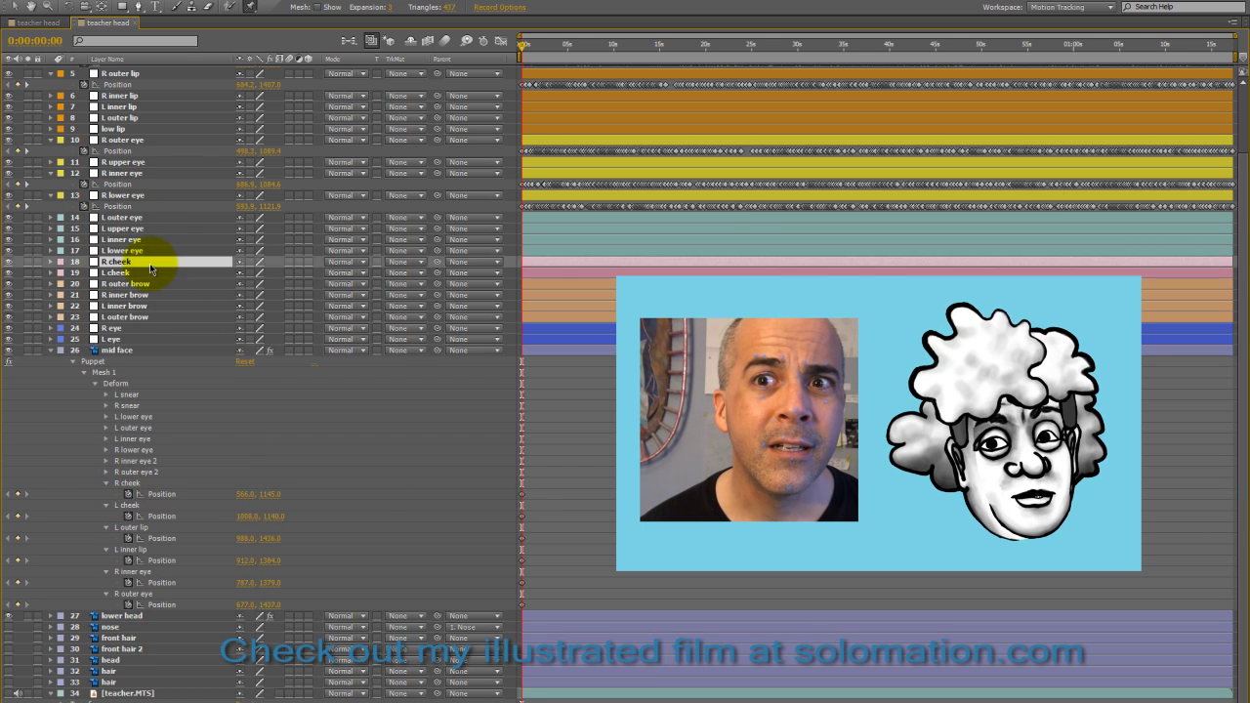
pyautogui.keyDown('alt'); pyautogui.click(128, 505); pyautogui.keyUp('alt')
pyautogui.moveTo(274, 516); pyautogui.dragTo(111, 276)
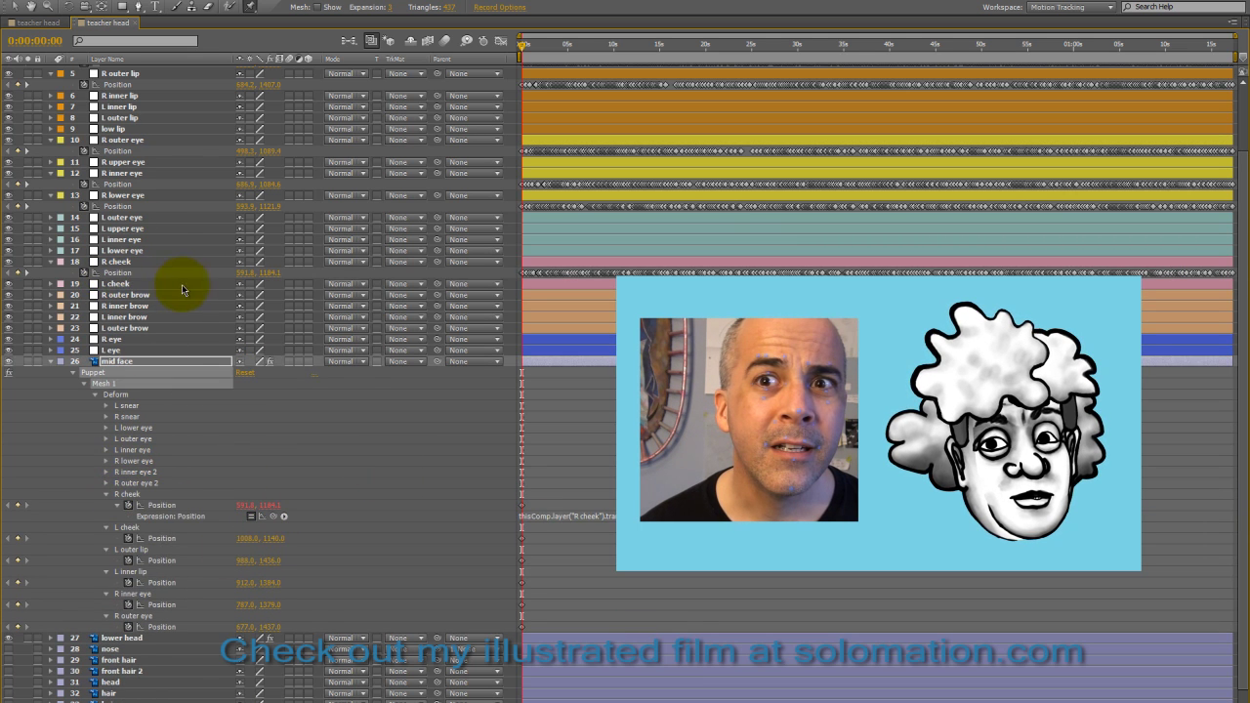
# Collapse the right eye nulls' properties and link the L cheek pin position to the L cheek null's position
pyautogui.click(182, 284)
pyautogui.press('p')
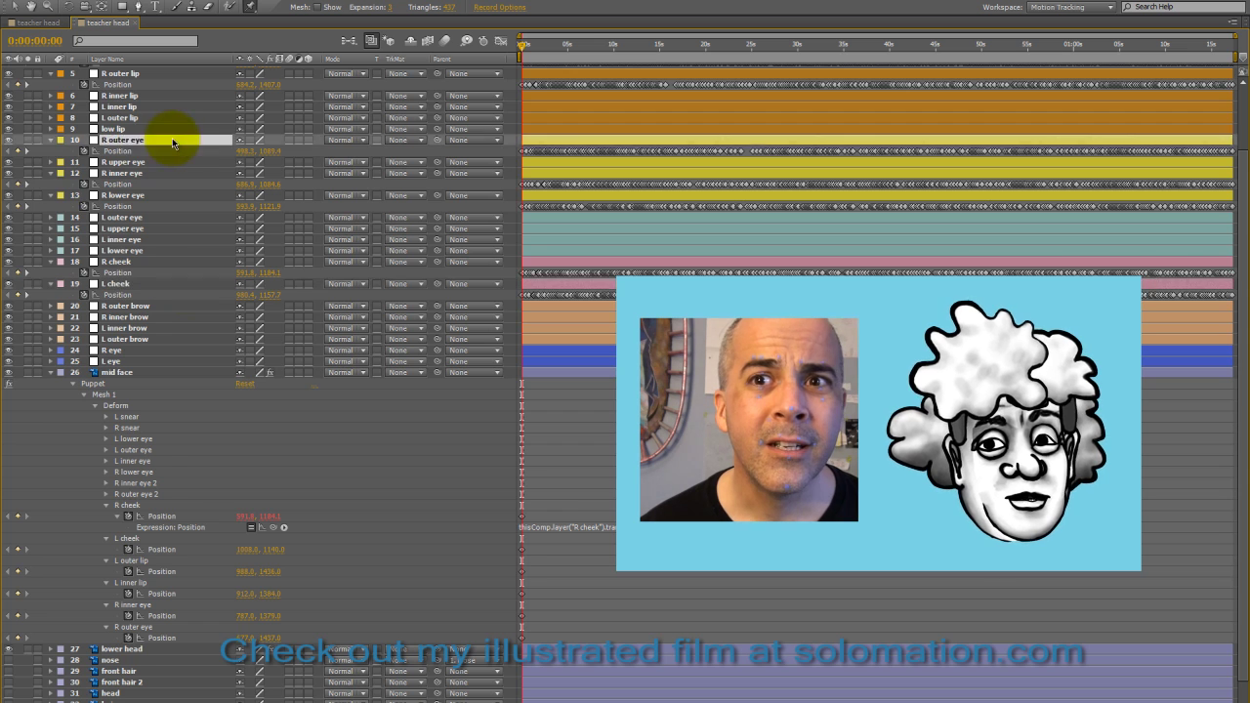
pyautogui.click(173, 162)
pyautogui.press('u')
pyautogui.click(175, 176)
pyautogui.press('u')
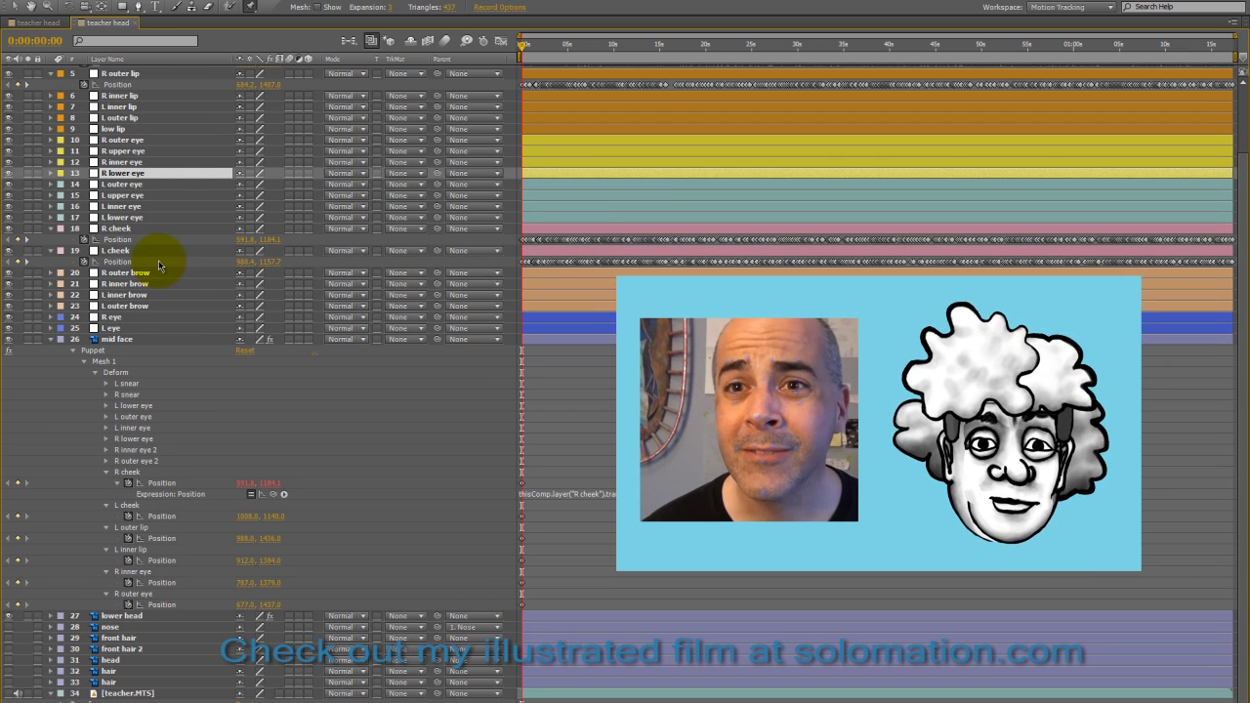
pyautogui.keyDown('alt'); pyautogui.click(130, 516); pyautogui.keyUp('alt')
pyautogui.moveTo(273, 526); pyautogui.dragTo(146, 261)
# Collapse the linked R cheek and L cheek pins in the mid face puppet mesh
pyautogui.scroll(1, 109, 486)
pyautogui.click(107, 484)
pyautogui.click(108, 495)
pyautogui.scroll(1, 272, 447)
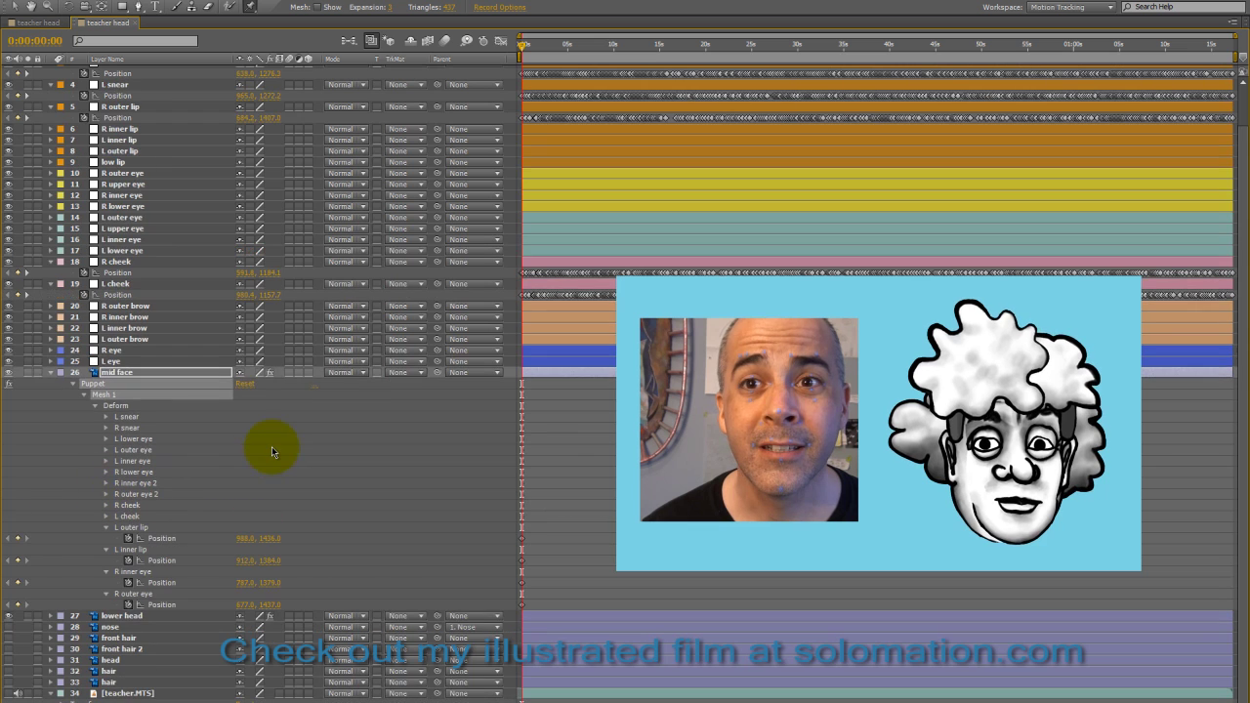
# Reveal the position keyframes of the R inner lip, L inner lip and L outer lip nulls
pyautogui.click(176, 130)
pyautogui.press('u')
pyautogui.click(178, 152)
pyautogui.press('u')
pyautogui.click(182, 174)
pyautogui.press('u')
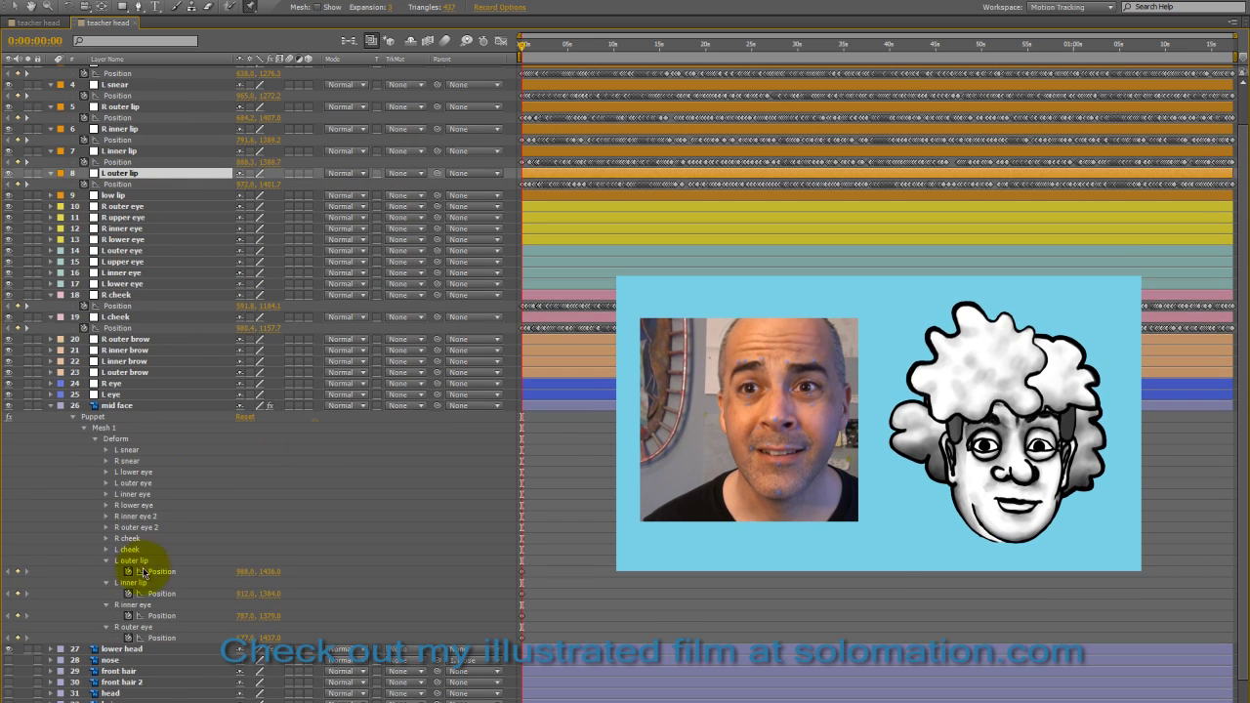
# Link the L outer lip and L inner lip pin positions to the nulls with the same names
pyautogui.keyDown('alt'); pyautogui.click(128, 571); pyautogui.keyUp('alt')
pyautogui.moveTo(275, 584); pyautogui.dragTo(119, 173)
pyautogui.click(413, 538)
pyautogui.keyDown('alt'); pyautogui.click(127, 604); pyautogui.keyUp('alt')
pyautogui.moveTo(273, 616); pyautogui.dragTo(119, 150)
# Link the last two mid face pins to the R inner lip and R outer lip nulls' positions, and collapse the layer
pyautogui.keyDown('alt'); pyautogui.click(128, 638); pyautogui.keyUp('alt')
pyautogui.moveTo(273, 649); pyautogui.dragTo(119, 139)
pyautogui.click(424, 587)
pyautogui.keyDown('alt'); pyautogui.click(128, 671); pyautogui.keyUp('alt')
pyautogui.moveTo(274, 682); pyautogui.dragTo(120, 118)
pyautogui.click(392, 576)
pyautogui.click(50, 406)
pyautogui.press('`')
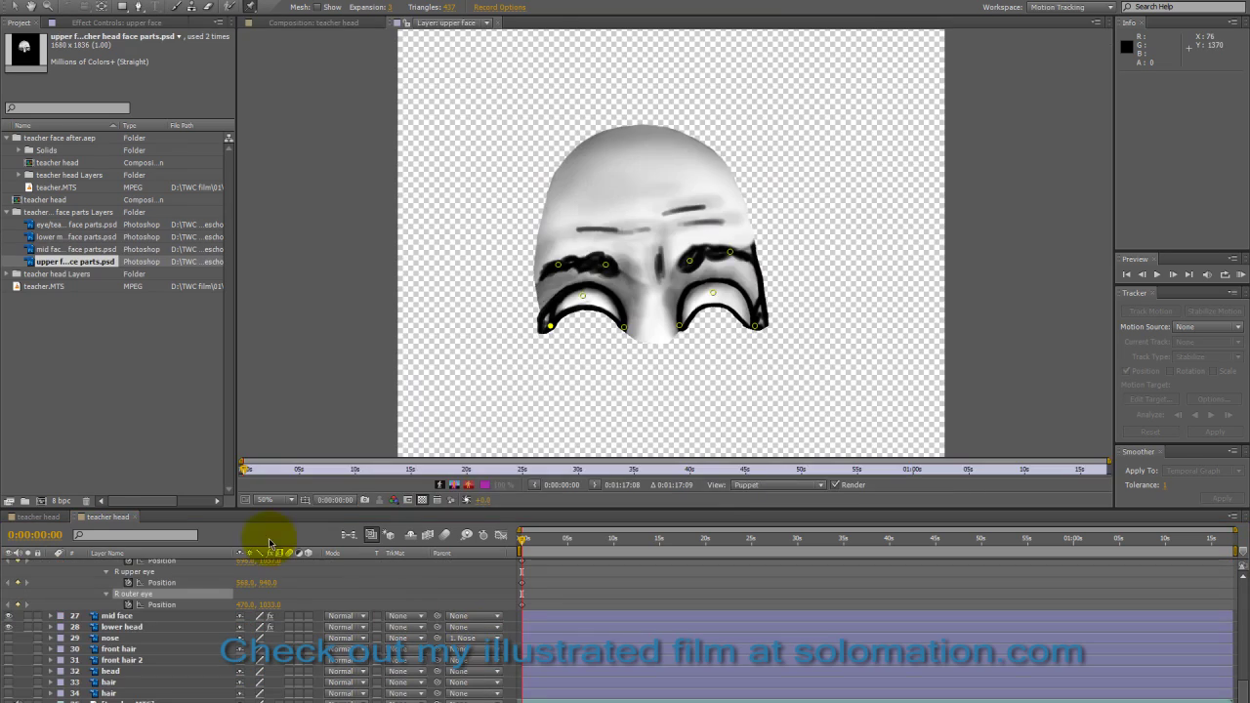
# Enlarge the upper face composition's timeline and collapse the Chin, snear and lip nulls' position properties
pyautogui.press('`')
pyautogui.scroll(3, 168, 170)
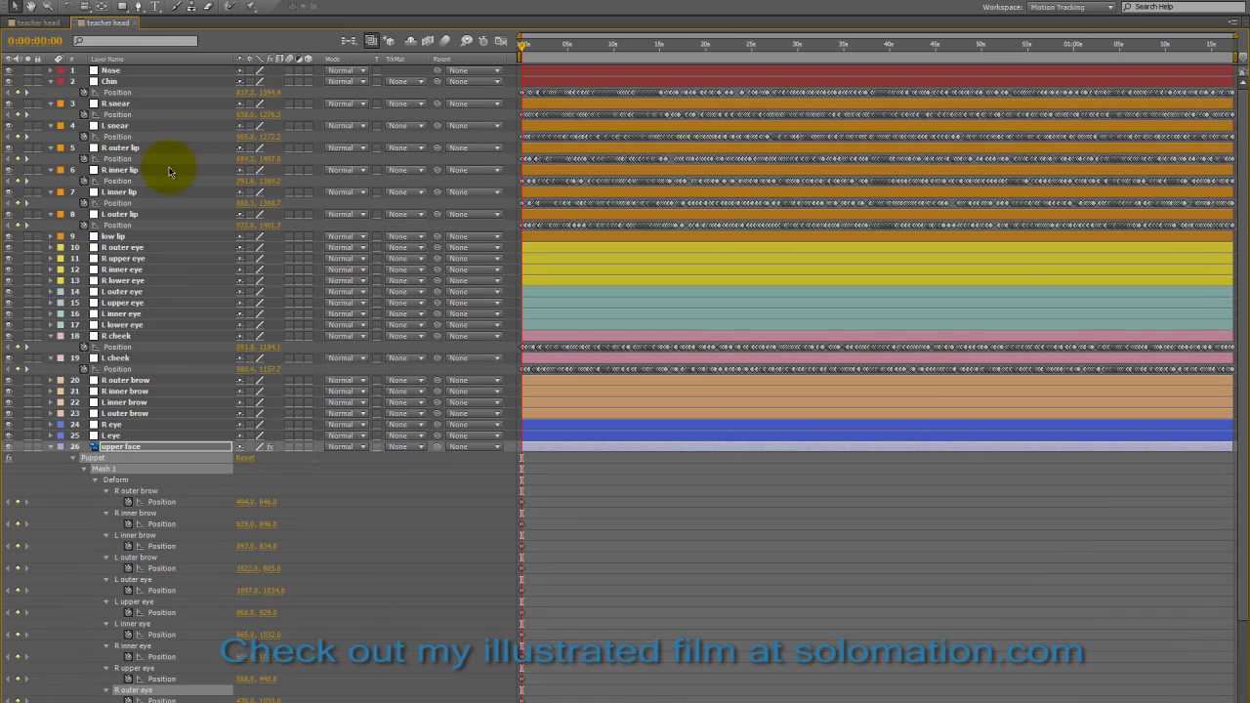
pyautogui.click(50, 81)
pyautogui.click(50, 92)
pyautogui.click(49, 103)
pyautogui.click(50, 115)
pyautogui.click(50, 125)
pyautogui.click(50, 137)
pyautogui.click(50, 148)
# Reveal the four brow nulls' positions and link the upper face layer's R outer brow pin to the R outer brow null
pyautogui.click(179, 303)
pyautogui.press('p')
pyautogui.click(181, 325)
pyautogui.press('p')
pyautogui.click(181, 348)
pyautogui.press('p')
pyautogui.click(171, 369)
pyautogui.keyDown('alt'); pyautogui.click(128, 469); pyautogui.keyUp('alt')
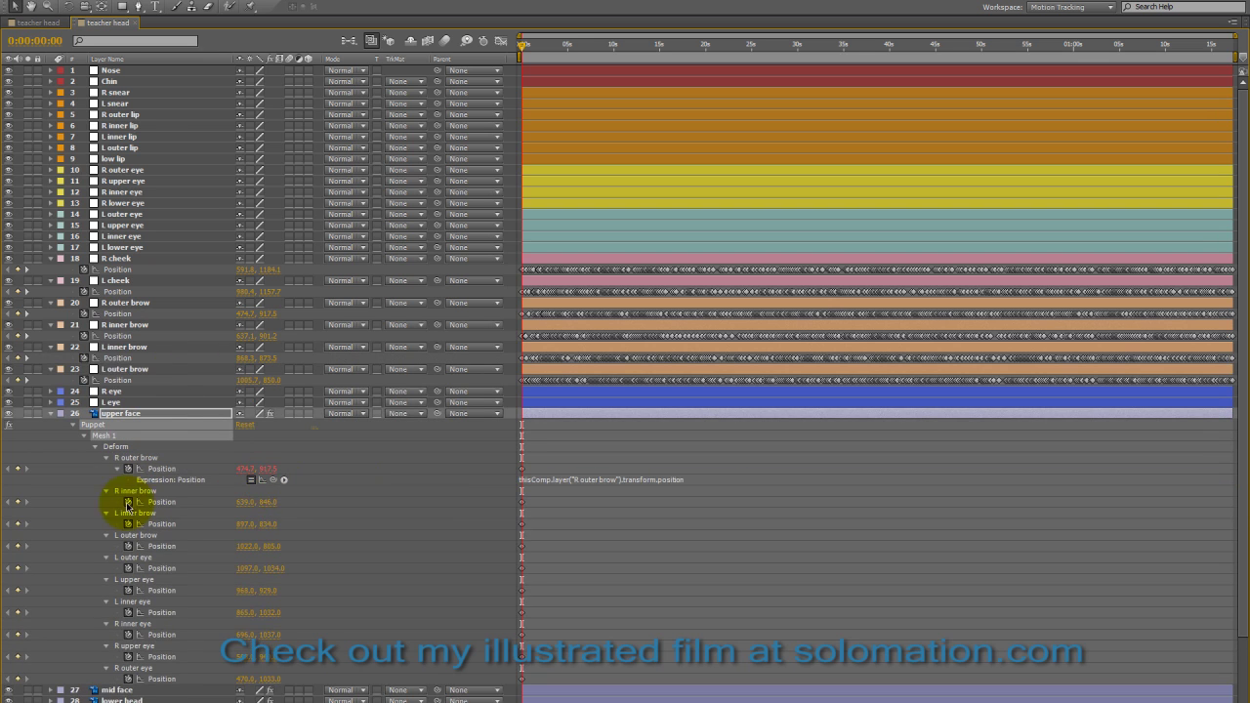
# Link the upper face layer's R inner, L inner and L outer brow pin positions to the same-named brow nulls
pyautogui.moveTo(272, 480); pyautogui.dragTo(146, 314)
pyautogui.keyDown('alt'); pyautogui.click(128, 502); pyautogui.keyUp('alt')
pyautogui.moveTo(273, 513); pyautogui.dragTo(146, 335)
pyautogui.keyDown('alt'); pyautogui.click(128, 536); pyautogui.keyUp('alt')
pyautogui.moveTo(272, 546); pyautogui.dragTo(156, 358)
pyautogui.keyDown('alt'); pyautogui.click(128, 569); pyautogui.keyUp('alt')
pyautogui.moveTo(273, 580); pyautogui.dragTo(118, 381)
# Collapse the four brow pins in the upper face layer's puppet mesh
pyautogui.click(106, 458)
pyautogui.click(106, 469)
pyautogui.click(106, 479)
pyautogui.click(106, 490)
# Collapse the position properties of the two cheek nulls and the four brow nulls
pyautogui.click(165, 261)
pyautogui.press('p')
pyautogui.click(166, 269)
pyautogui.press('p')
pyautogui.click(169, 280)
pyautogui.press('p')
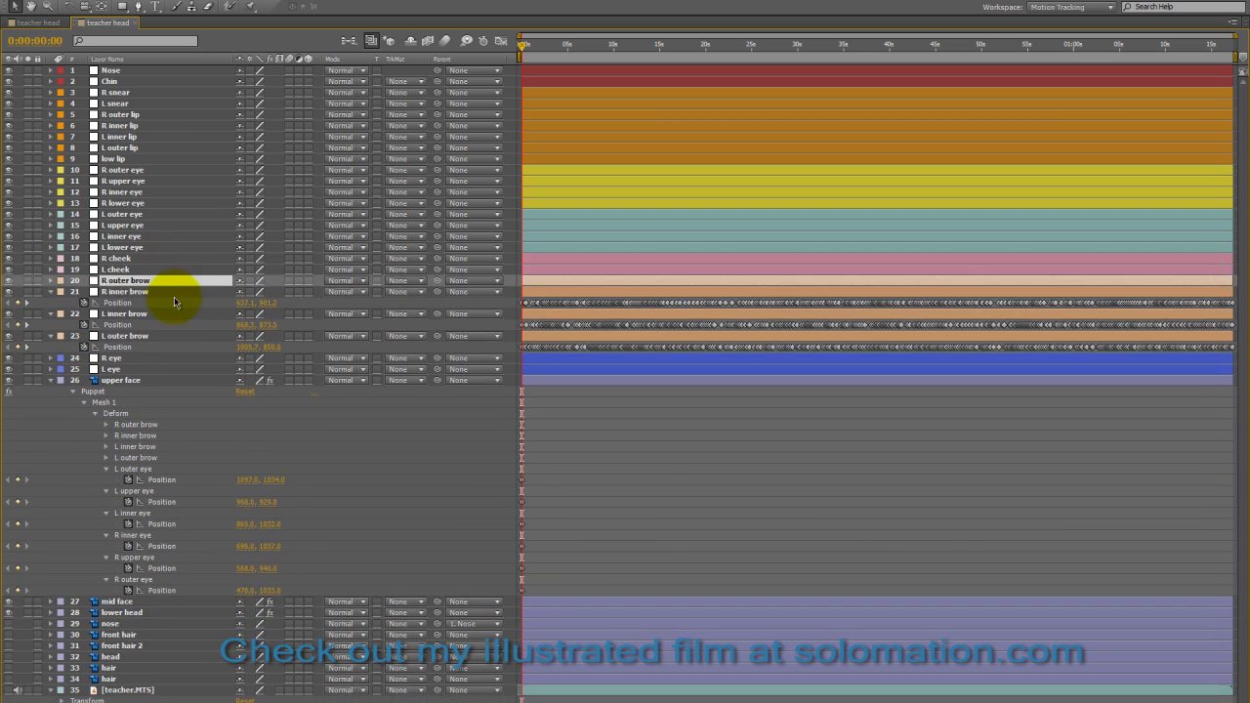
pyautogui.click(173, 292)
pyautogui.press('p')
pyautogui.click(177, 303)
pyautogui.press('p')
# Reveal the R outer, upper and inner eye nulls' positions and link the upper face layer's matching eye pins to them
pyautogui.click(173, 170)
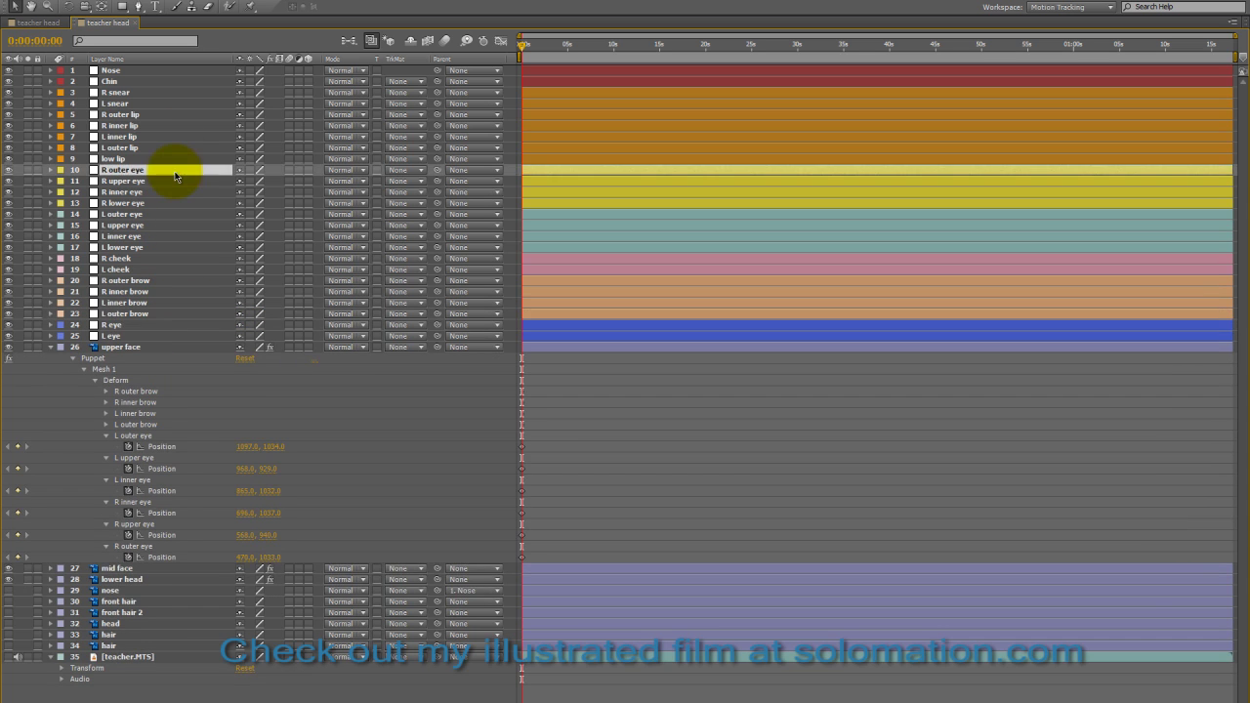
pyautogui.keyDown('shift'); pyautogui.click(172, 192); pyautogui.keyUp('shift')
pyautogui.press('p')
pyautogui.keyDown('alt'); pyautogui.click(128, 546); pyautogui.keyUp('alt')
pyautogui.moveTo(273, 556); pyautogui.dragTo(138, 217)
pyautogui.keyDown('alt'); pyautogui.click(128, 579); pyautogui.keyUp('alt')
pyautogui.moveTo(273, 590); pyautogui.dragTo(137, 191)
pyautogui.keyDown('alt'); pyautogui.click(128, 613); pyautogui.keyUp('alt')
pyautogui.moveTo(272, 624); pyautogui.dragTo(138, 180)
# Collapse the three R eye pins and reveal the L outer, L upper and L inner eye nulls' positions
pyautogui.click(553, 299)
pyautogui.click(106, 535)
pyautogui.click(107, 546)
pyautogui.click(106, 558)
pyautogui.click(177, 248)
pyautogui.press('p')
pyautogui.click(182, 270)
pyautogui.press('p')
pyautogui.click(186, 291)
pyautogui.press('p')
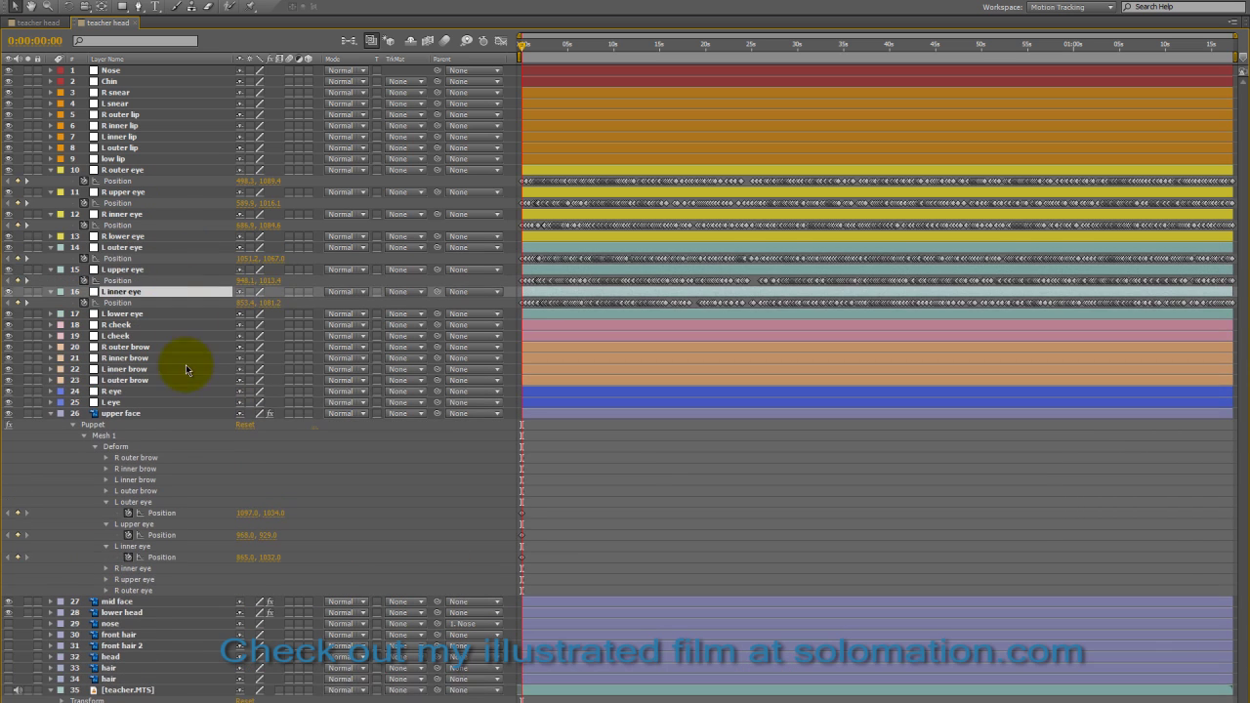
# Collapse the R eye nulls and link the L outer, L upper and L inner eye pin positions to the same-named nulls
pyautogui.click(50, 170)
pyautogui.click(51, 180)
pyautogui.keyDown('alt'); pyautogui.click(128, 479); pyautogui.keyUp('alt')
pyautogui.moveTo(273, 491); pyautogui.dragTo(124, 228)
pyautogui.keyDown('alt'); pyautogui.click(128, 513); pyautogui.keyUp('alt')
pyautogui.moveTo(273, 523); pyautogui.dragTo(117, 247)
pyautogui.keyDown('alt'); pyautogui.click(128, 546); pyautogui.keyUp('alt')
pyautogui.moveTo(273, 557); pyautogui.dragTo(118, 269)
# Restore the full workspace layout and raise the L upper eye null to about 944.6, 979.4 with all its position keyframes selected
pyautogui.press('`')
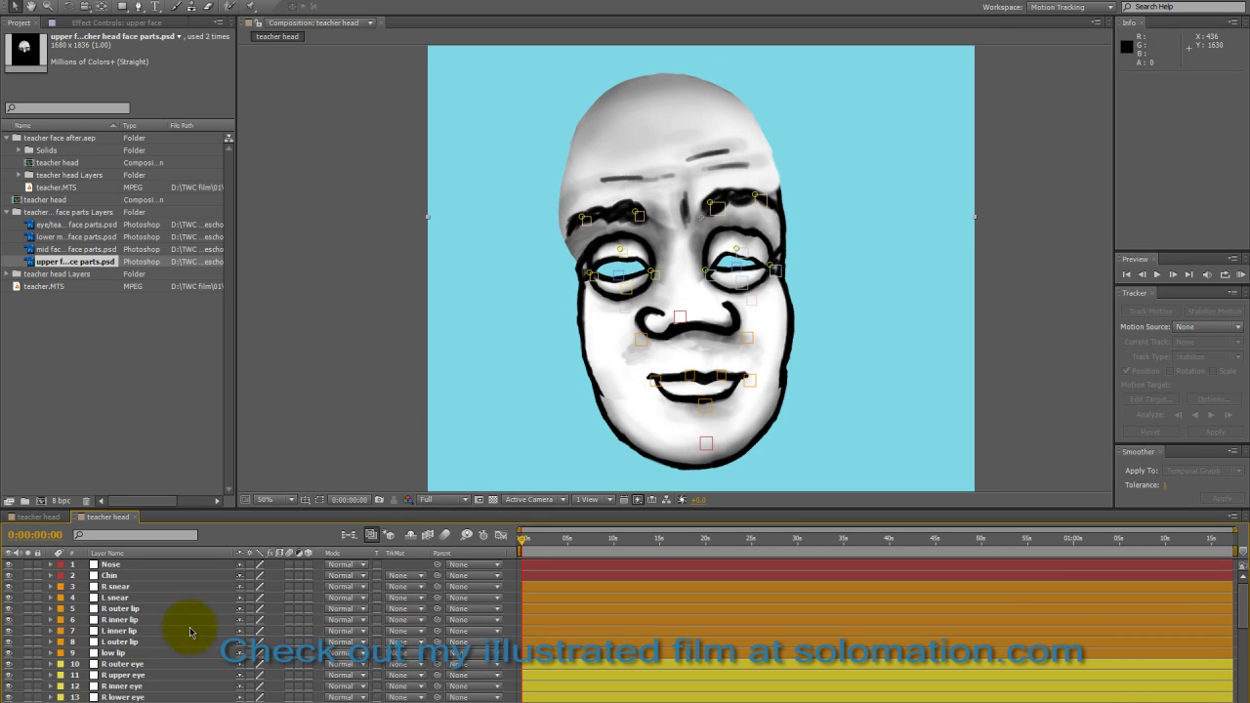
pyautogui.moveTo(523, 550)
pyautogui.mouseDown()
pyautogui.moveTo(929, 516)
pyautogui.moveTo(999, 526)
pyautogui.moveTo(519, 573)
pyautogui.mouseUp()
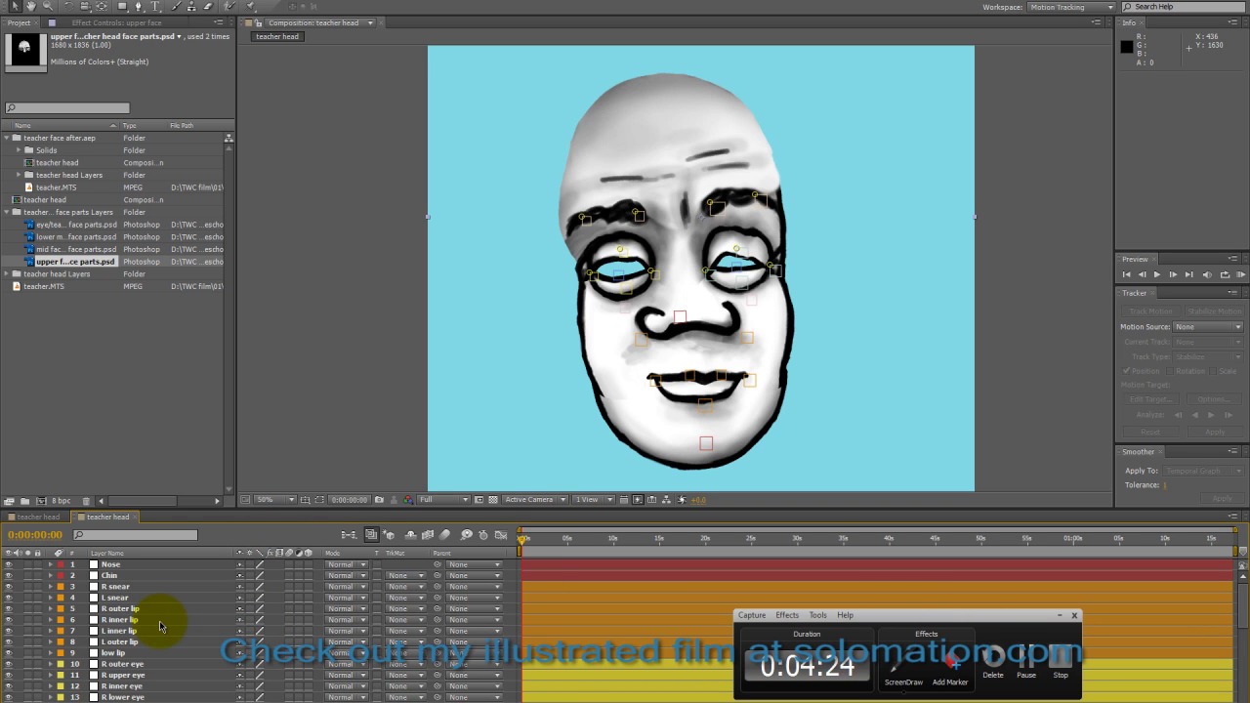
pyautogui.scroll(-2, 166, 635)
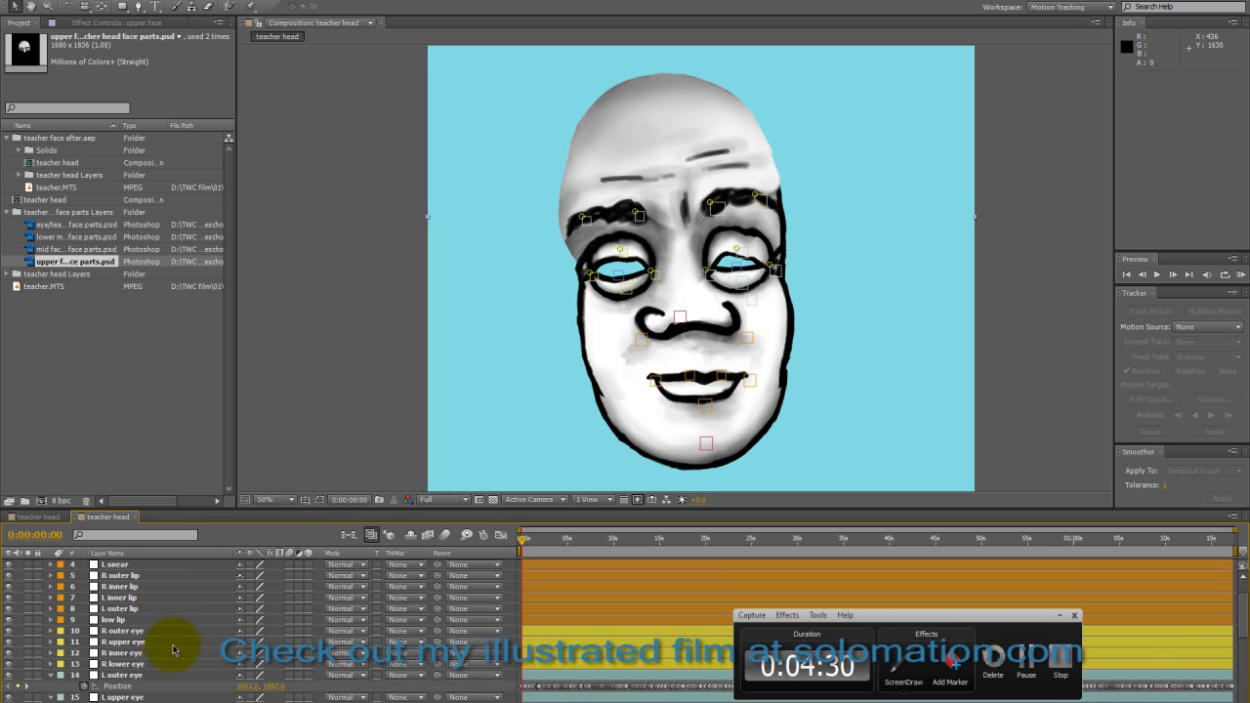
pyautogui.click(118, 677)
pyautogui.scroll(2, 801, 328)
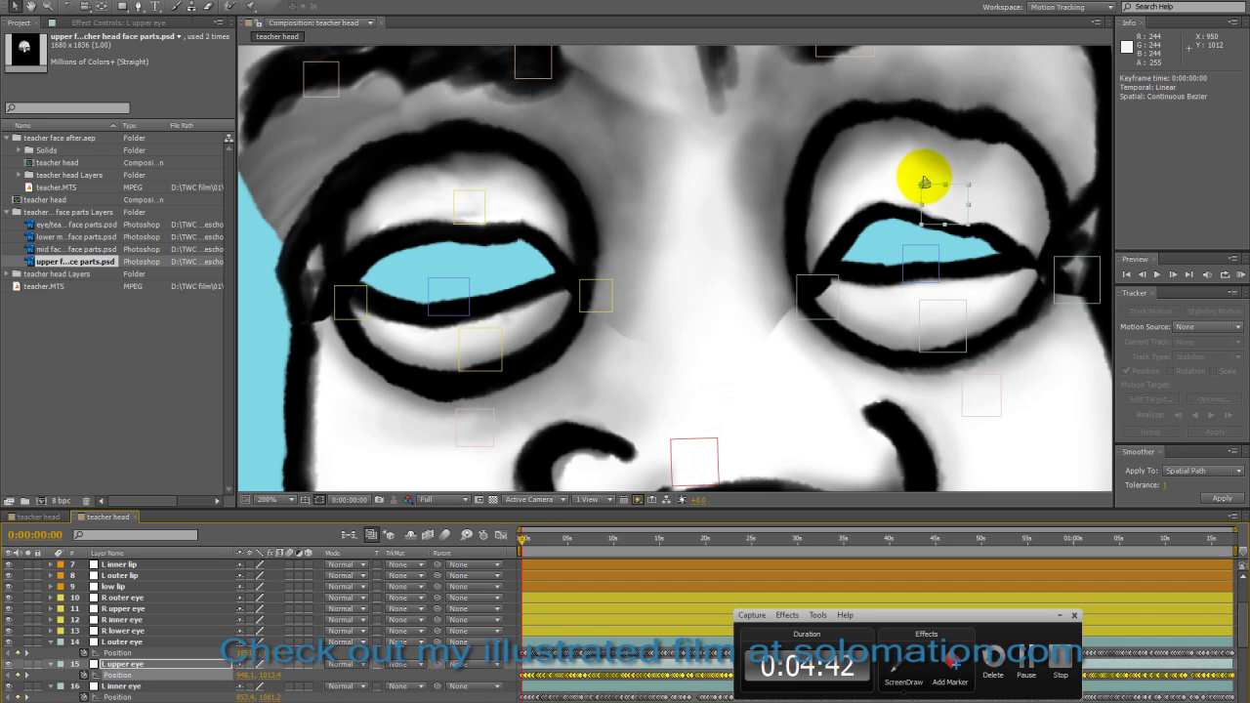
pyautogui.moveTo(923, 182); pyautogui.dragTo(919, 143)
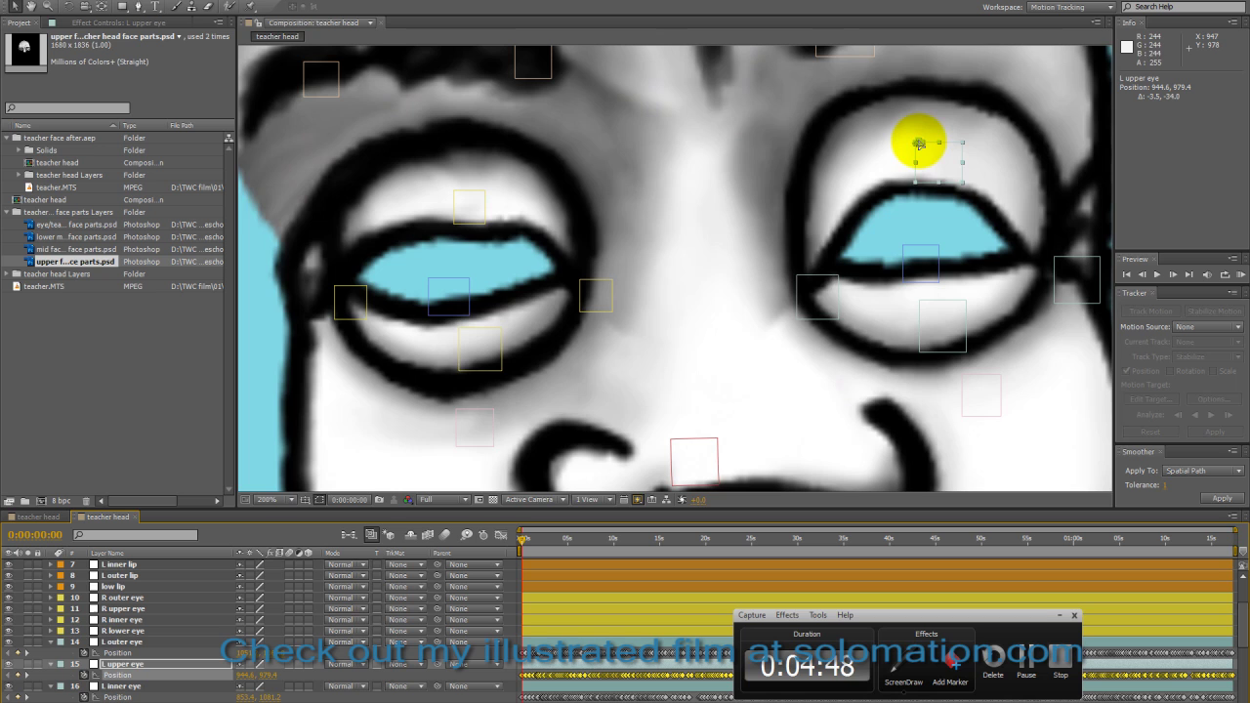
pyautogui.click(388, 540)
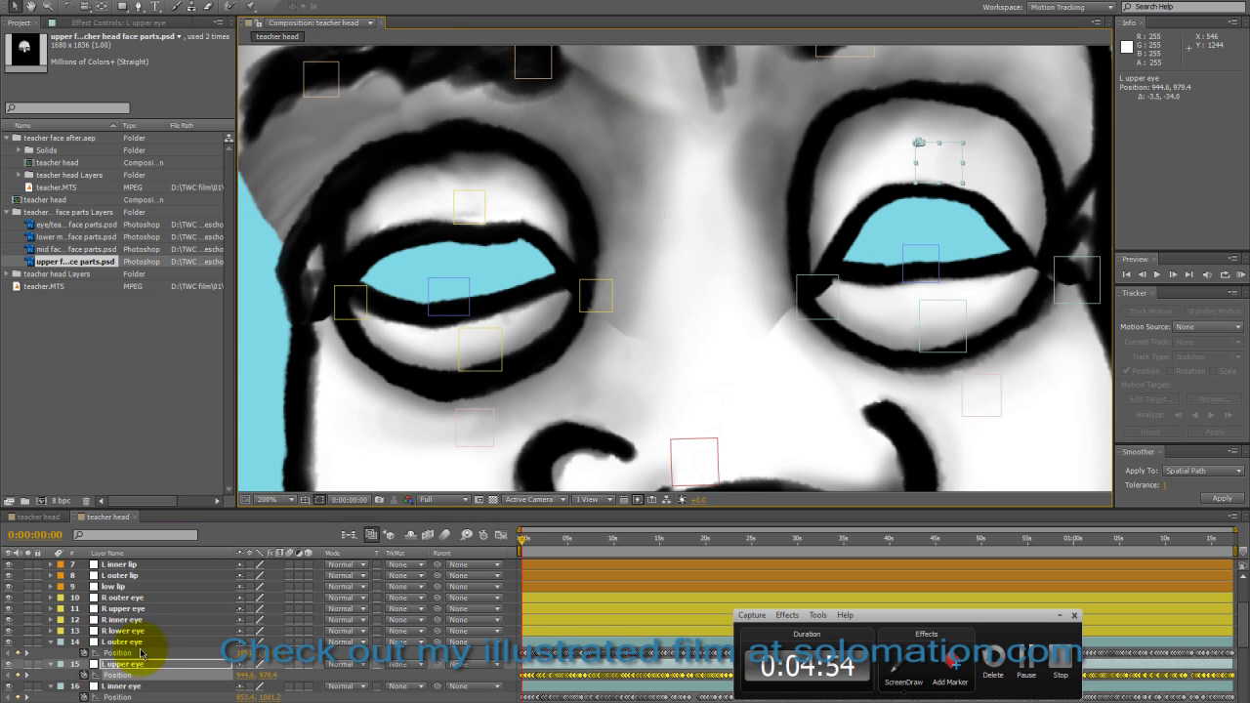
# Raise the R upper eye null to about 583.9, 1002.1 with all its position keyframes selected
pyautogui.click(148, 609)
pyautogui.press('p')
pyautogui.click(470, 255)
pyautogui.moveTo(456, 192); pyautogui.dragTo(447, 173)
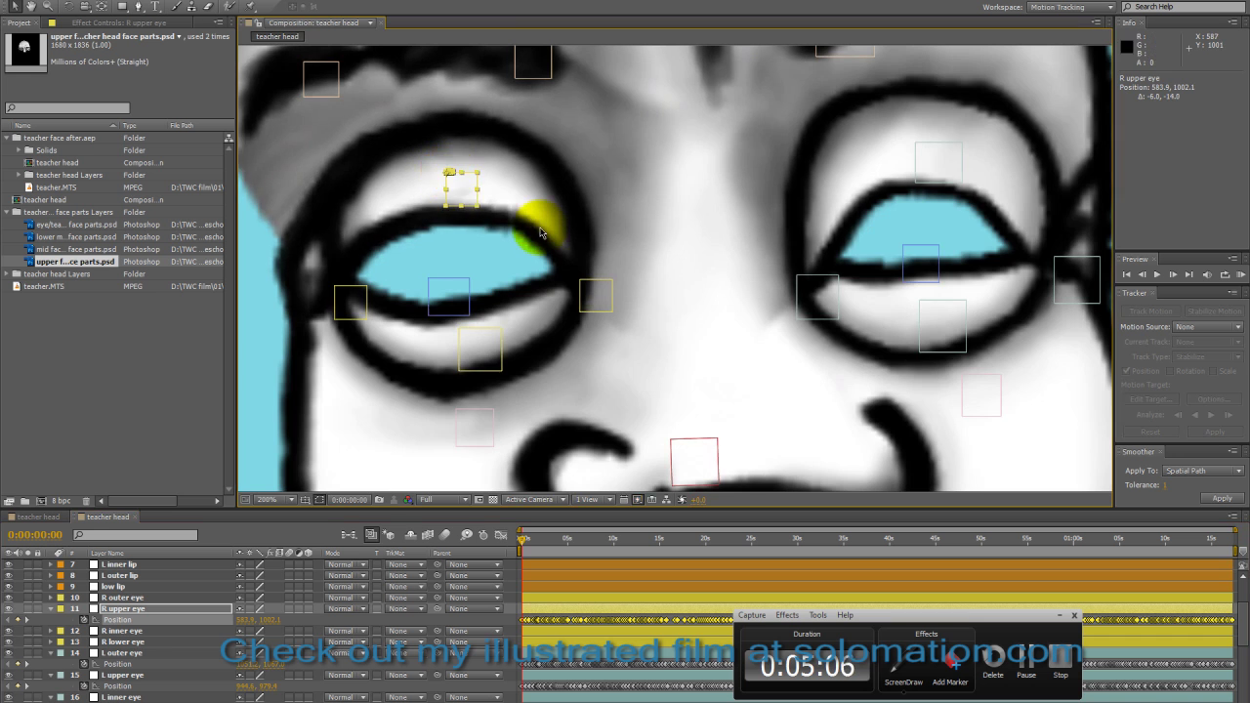
pyautogui.scroll(-4, 645, 299)
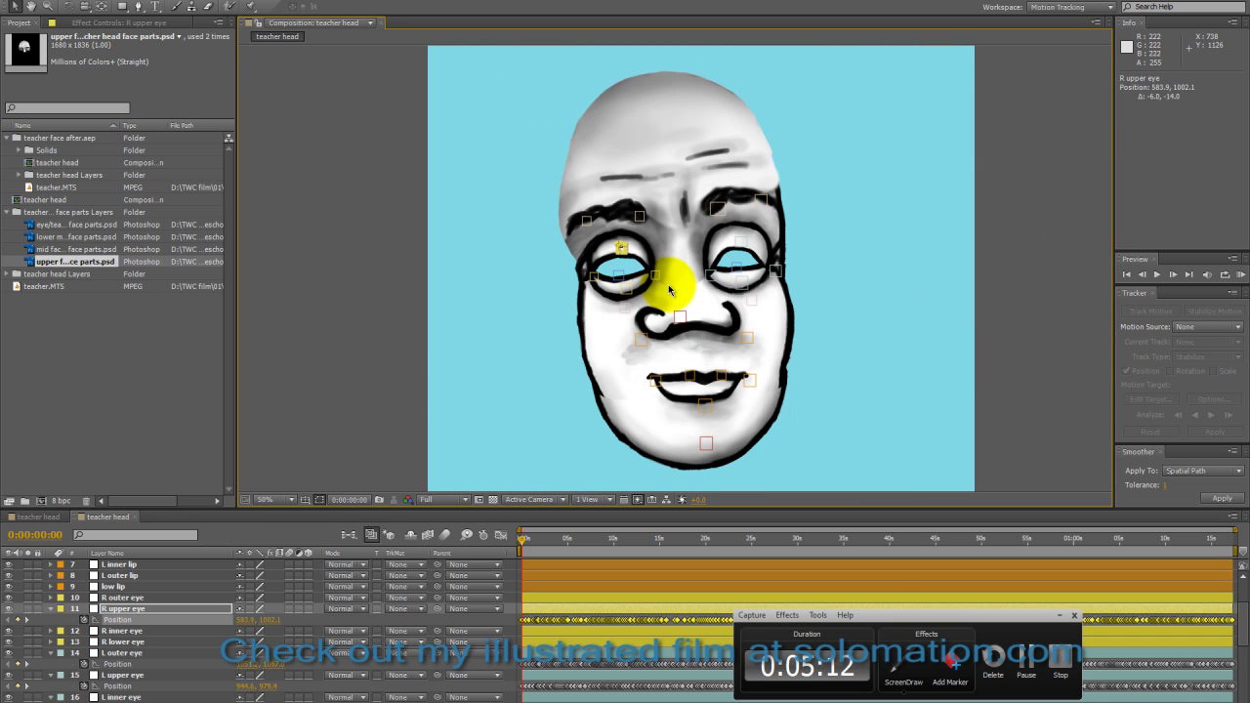